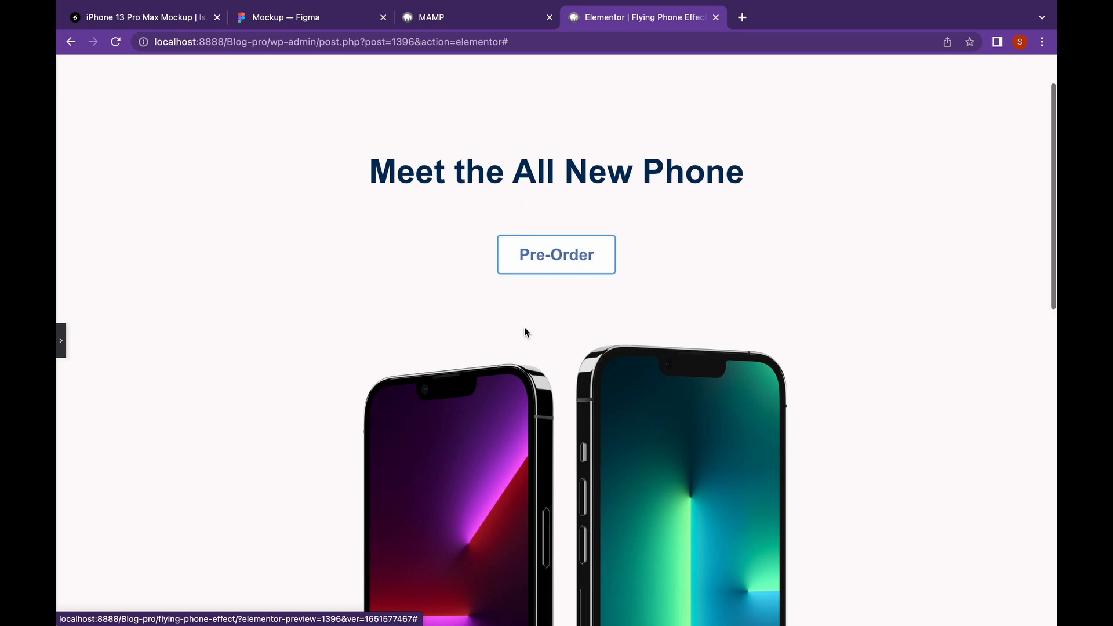
- Examine how the phones move on the finished Flying Phone Effect page while scrolling through it
scroll(525, 331, down, 2)
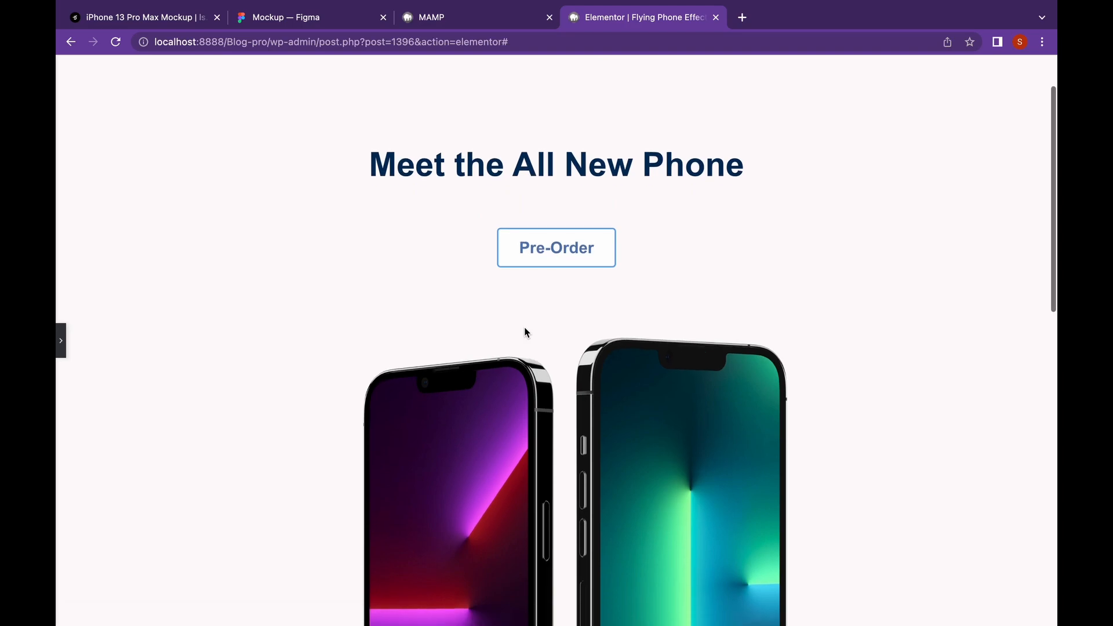
scroll(525, 331, down, 5)
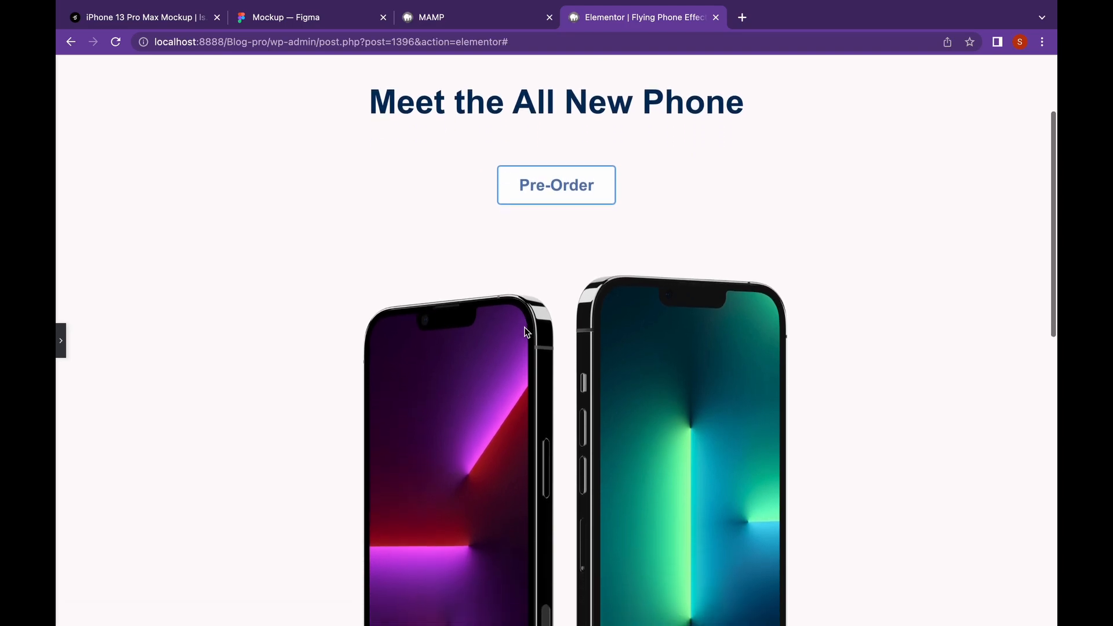
scroll(525, 332, down, 10)
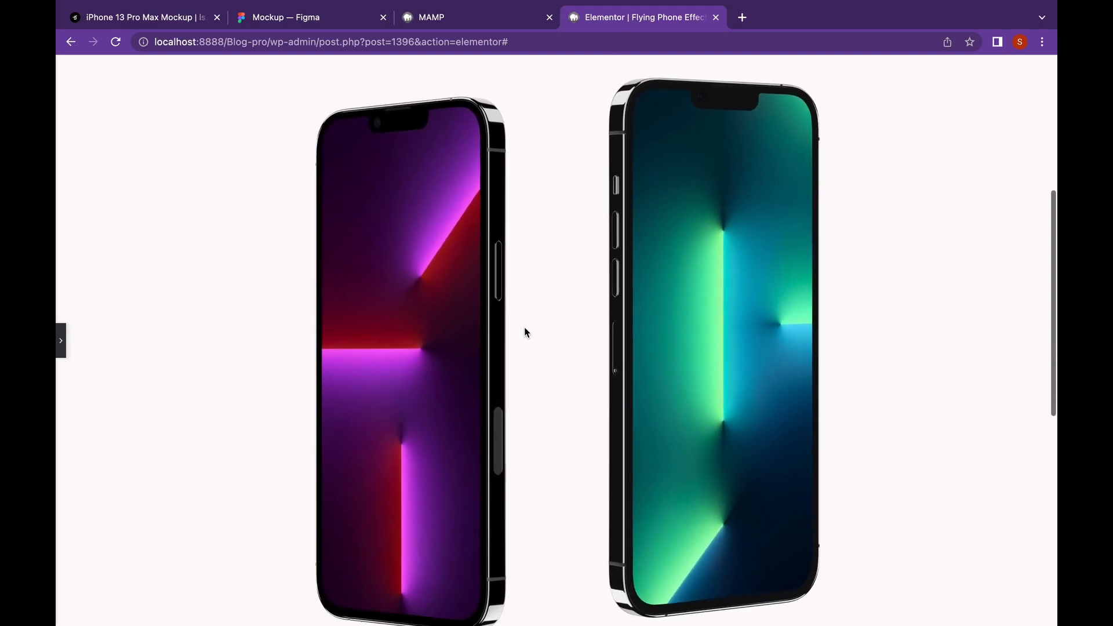
scroll(525, 327, down, 10)
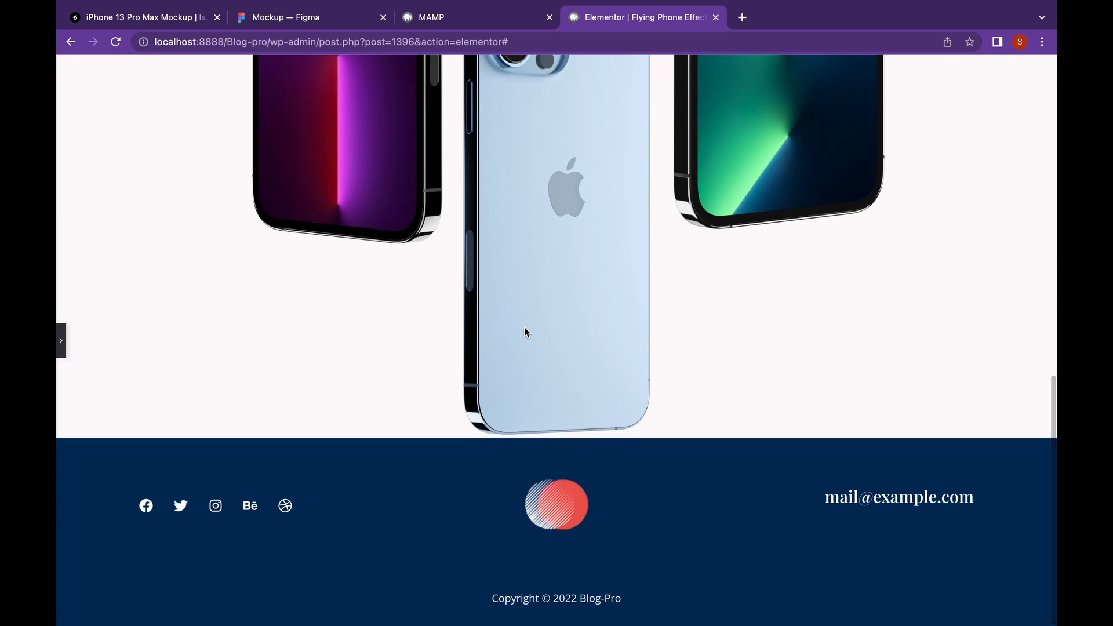
scroll(526, 331, up, 10)
scroll(524, 327, up, 5)
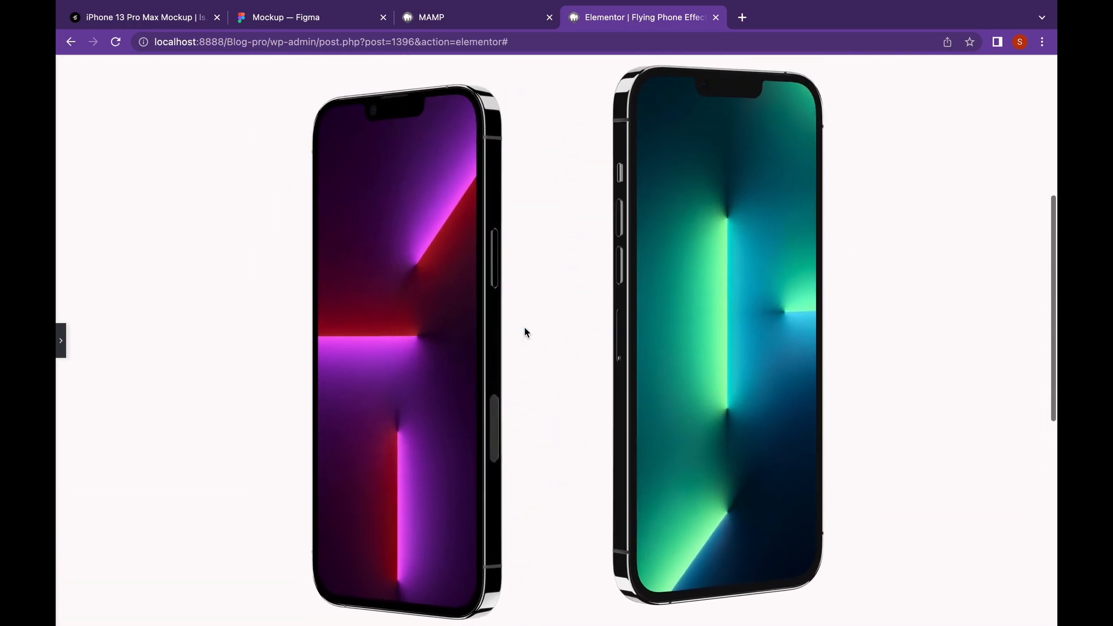
scroll(525, 327, down, 2)
scroll(525, 330, down, 6)
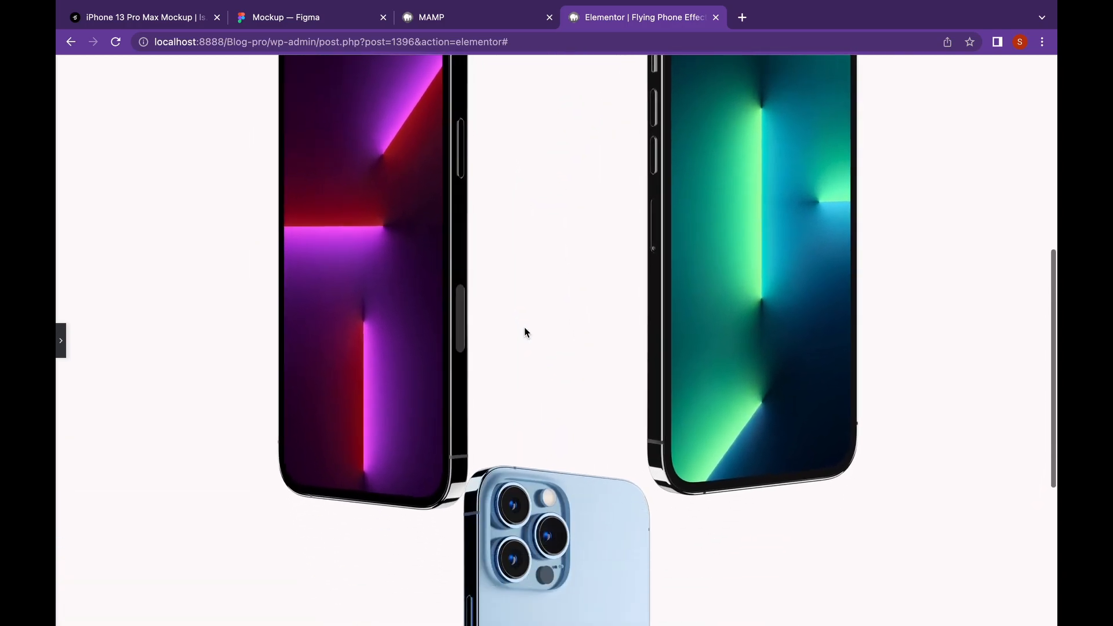
scroll(526, 332, up, 10)
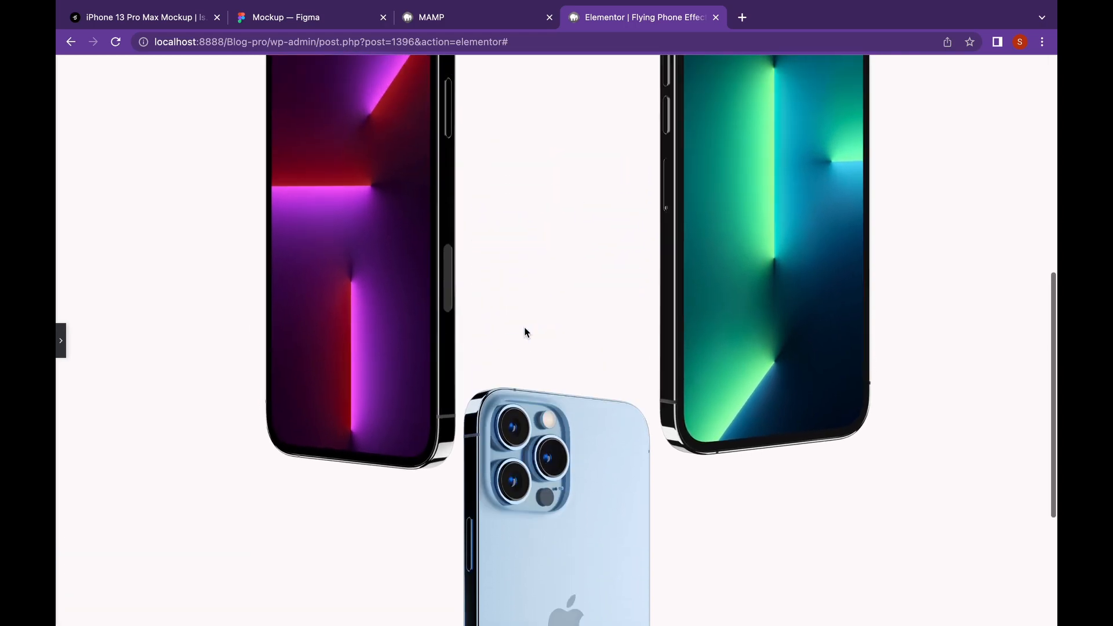
scroll(524, 331, up, 2)
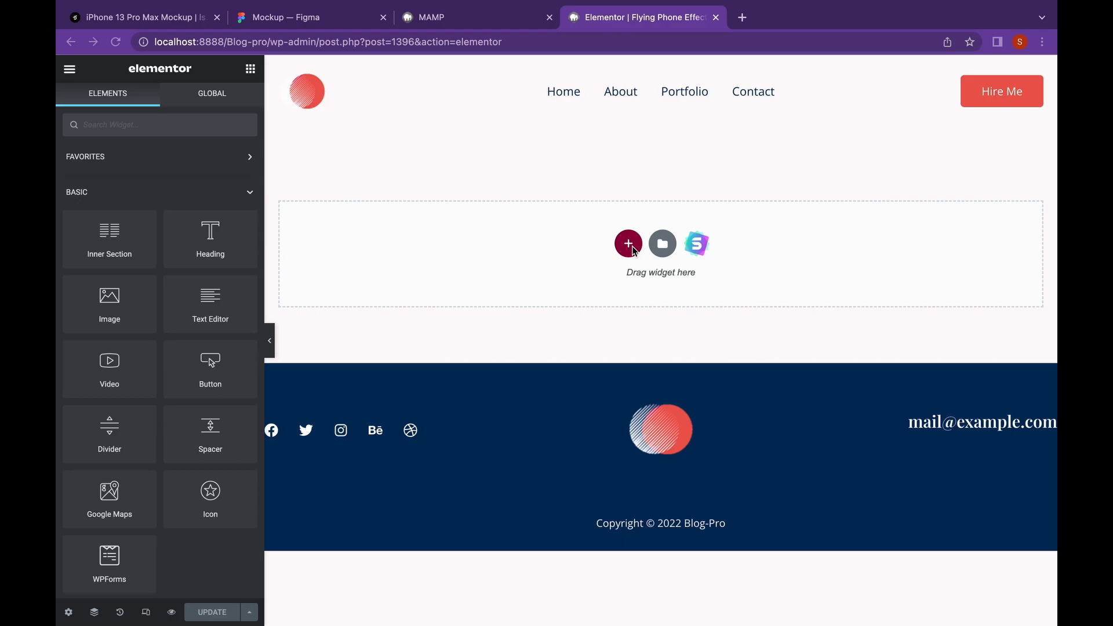
- Add a new single-column section to the empty page and place a Heading widget in it
click(632, 246)
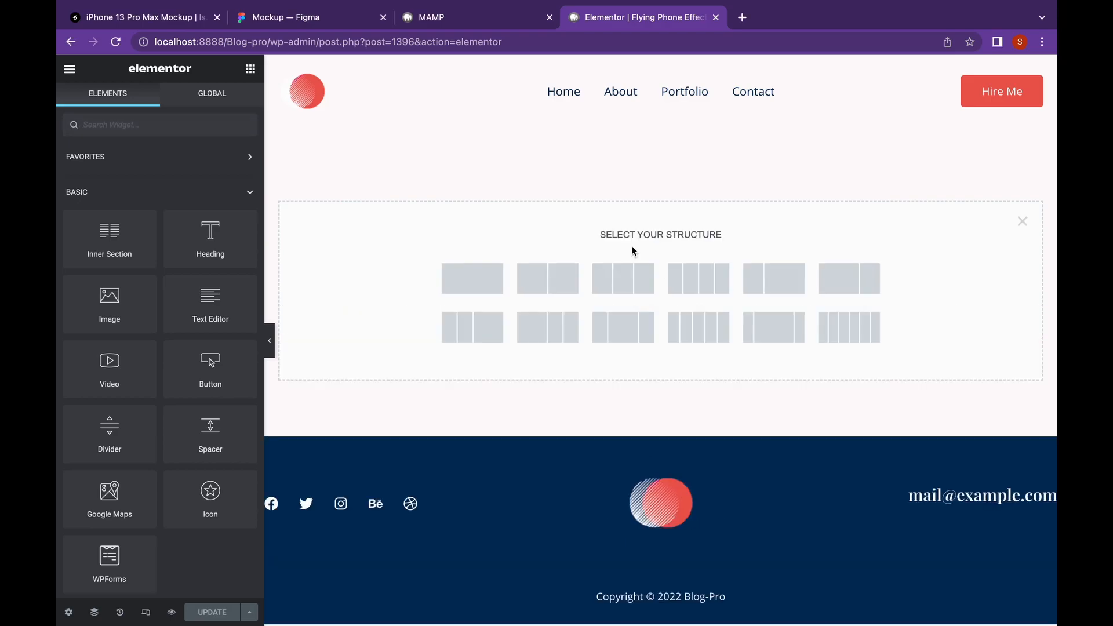
click(487, 282)
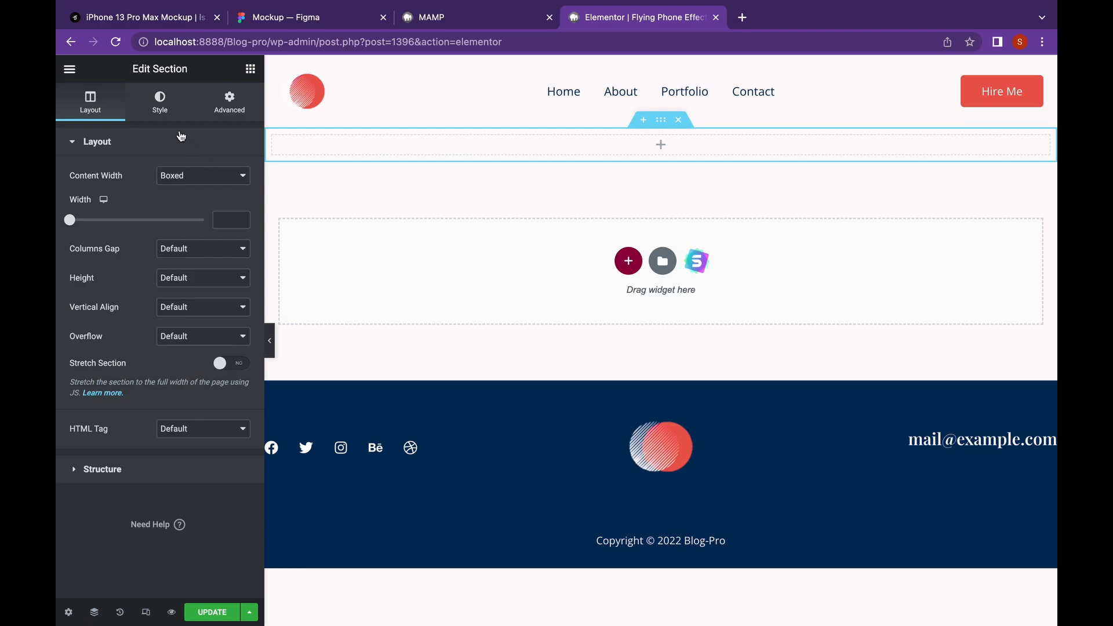
click(250, 68)
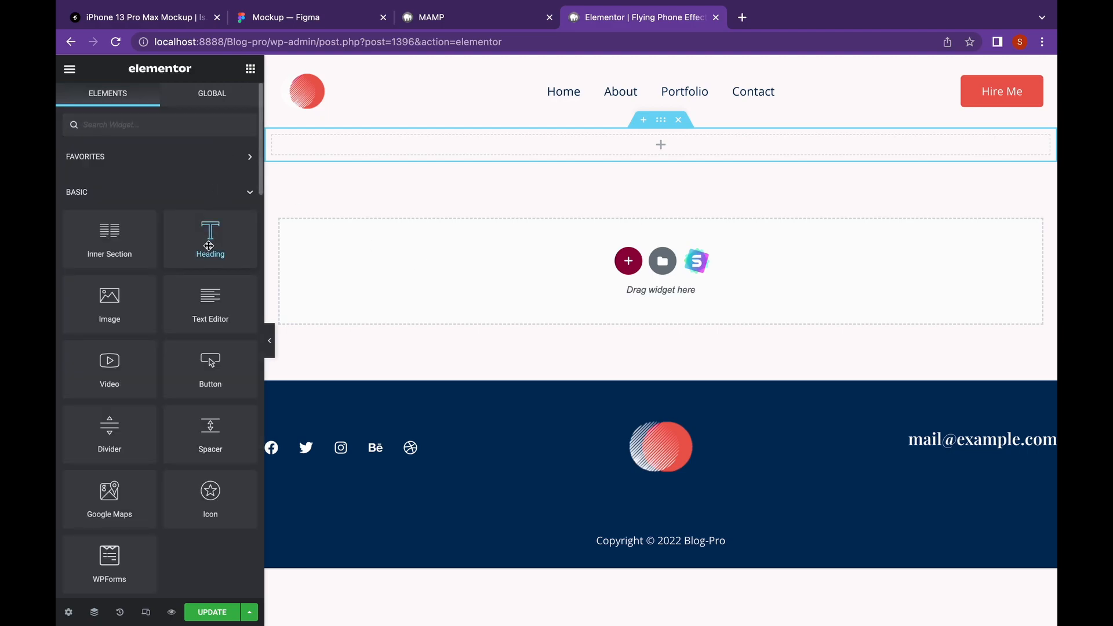
drag(208, 244, 641, 158)
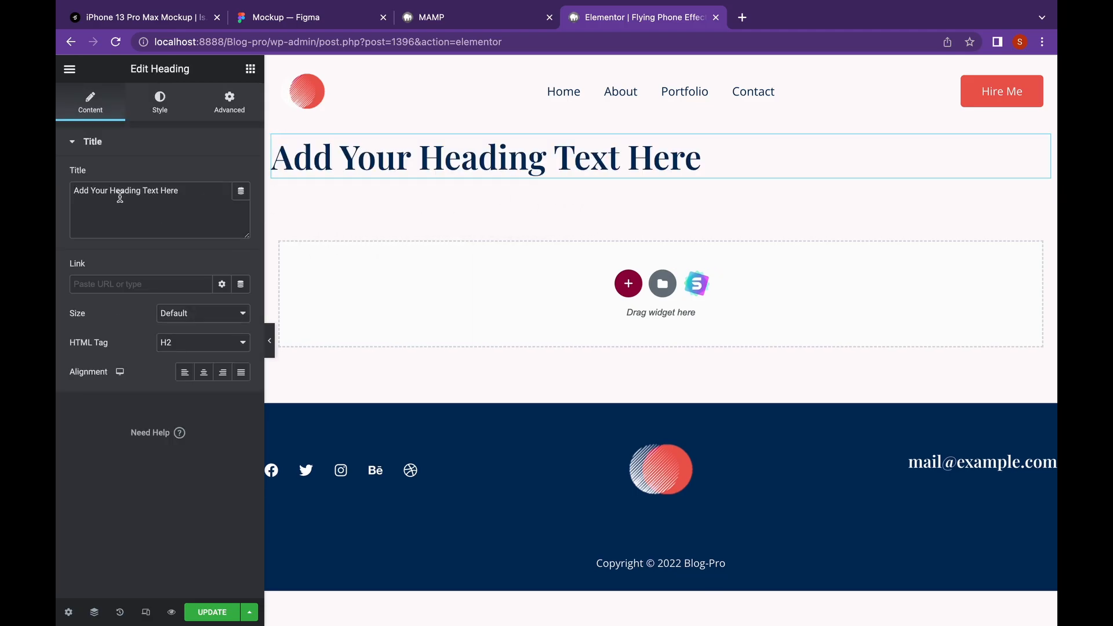
- Replace the heading's placeholder title with "Meet the All New Phone"
drag(181, 192, 75, 186)
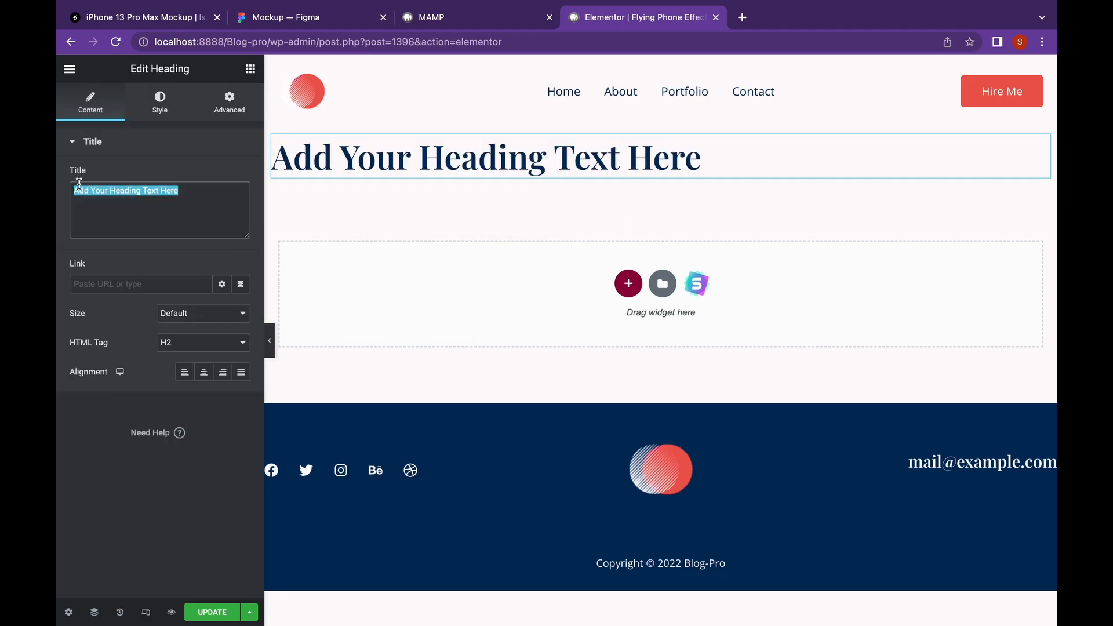
text(Meet the)
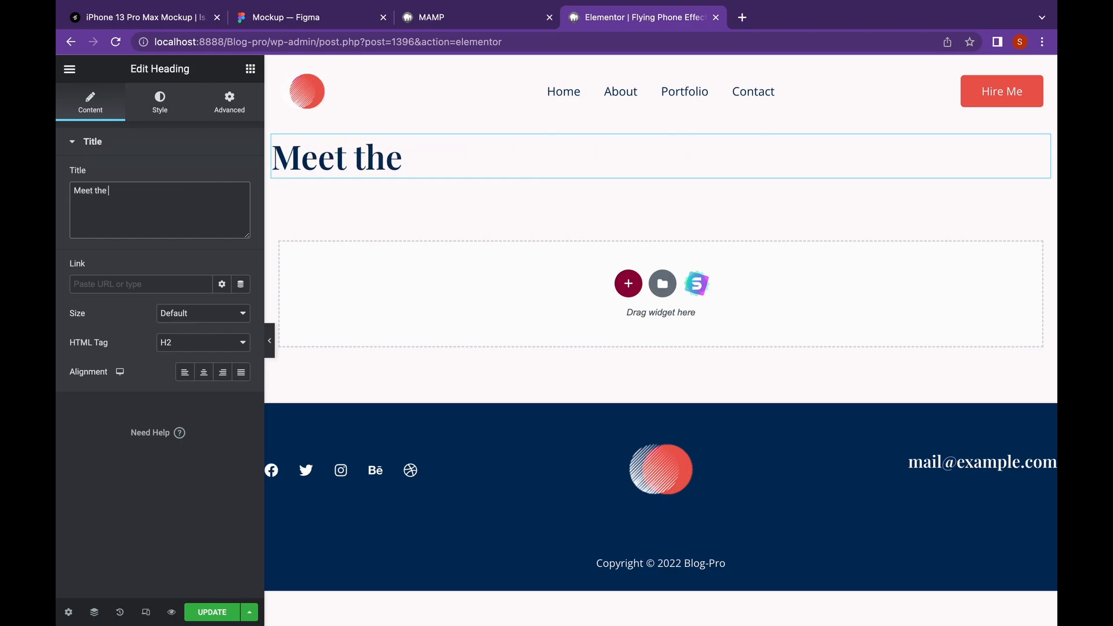
text( All)
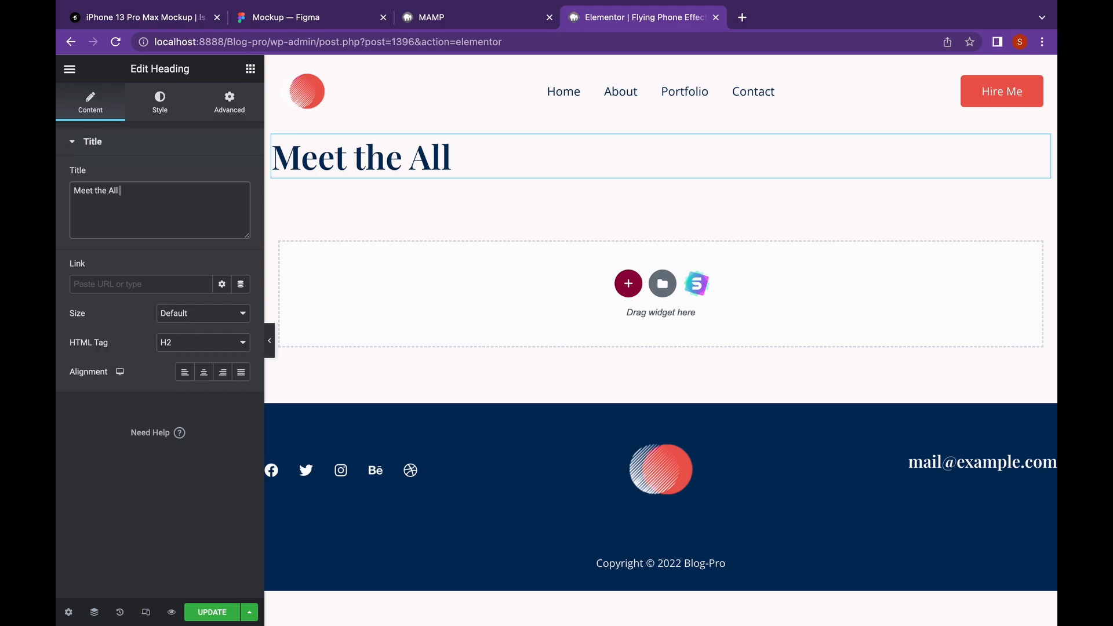
text( New)
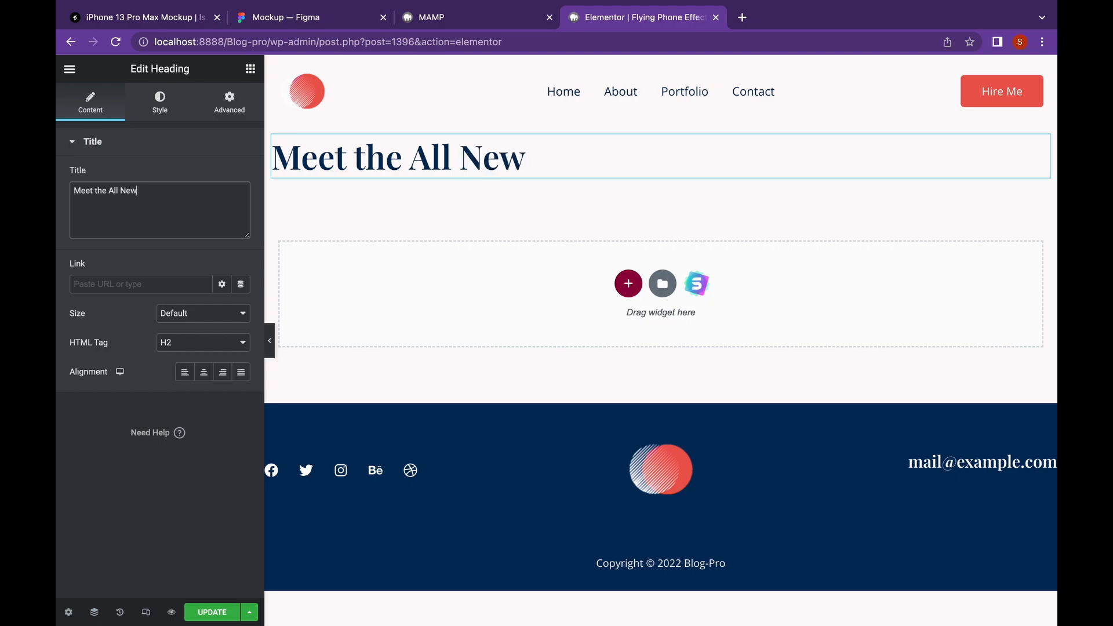
text( Phone)
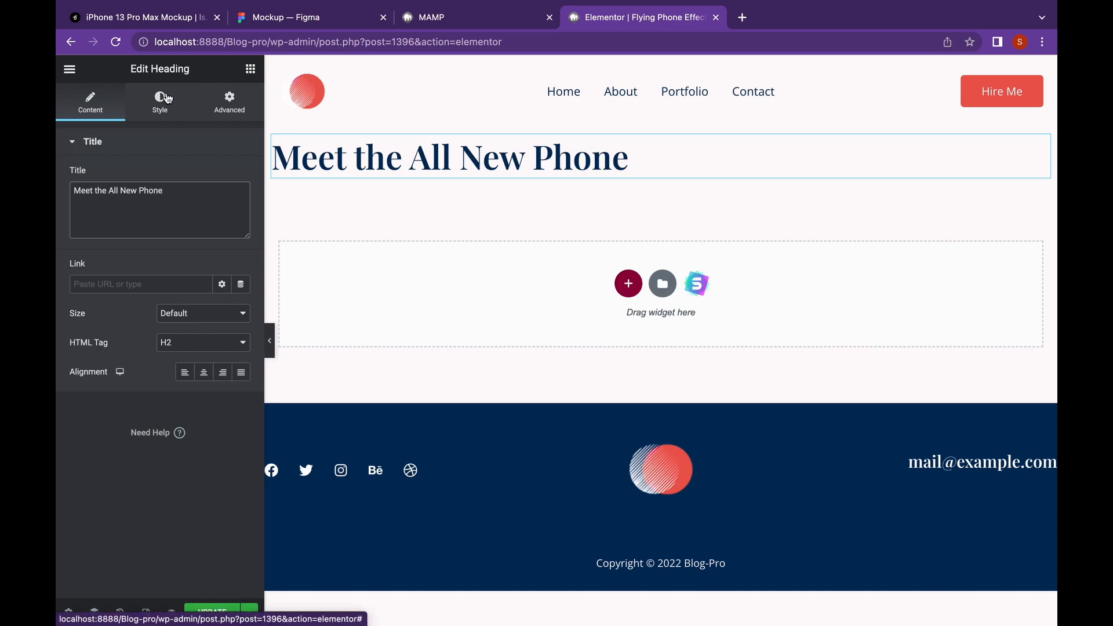
- Align the "Meet the All New Phone" heading to the center
click(170, 120)
click(111, 106)
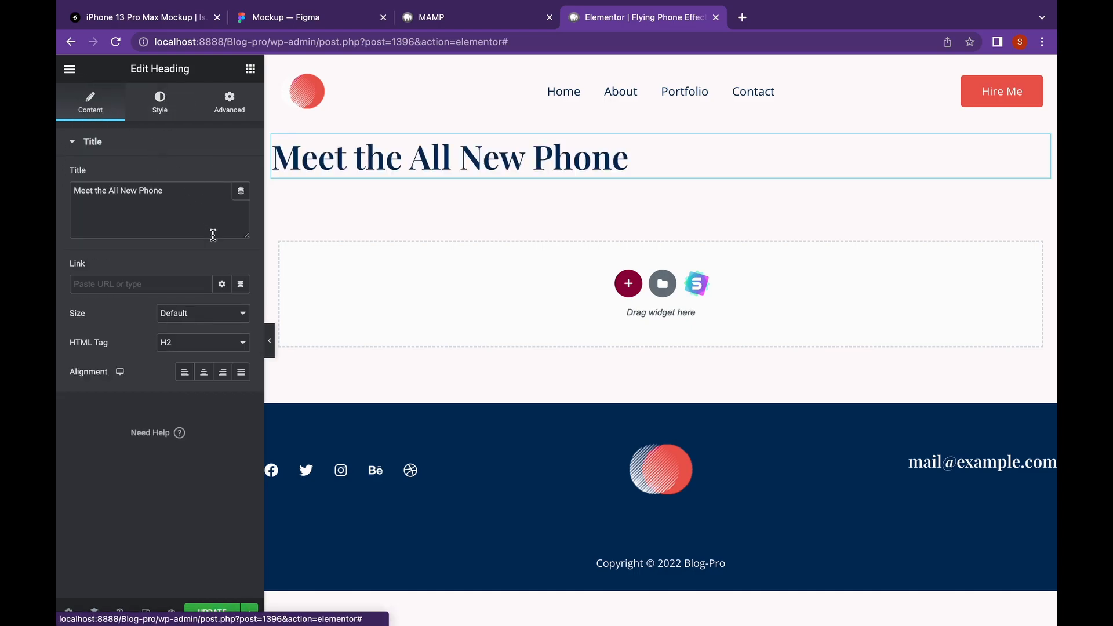
click(206, 370)
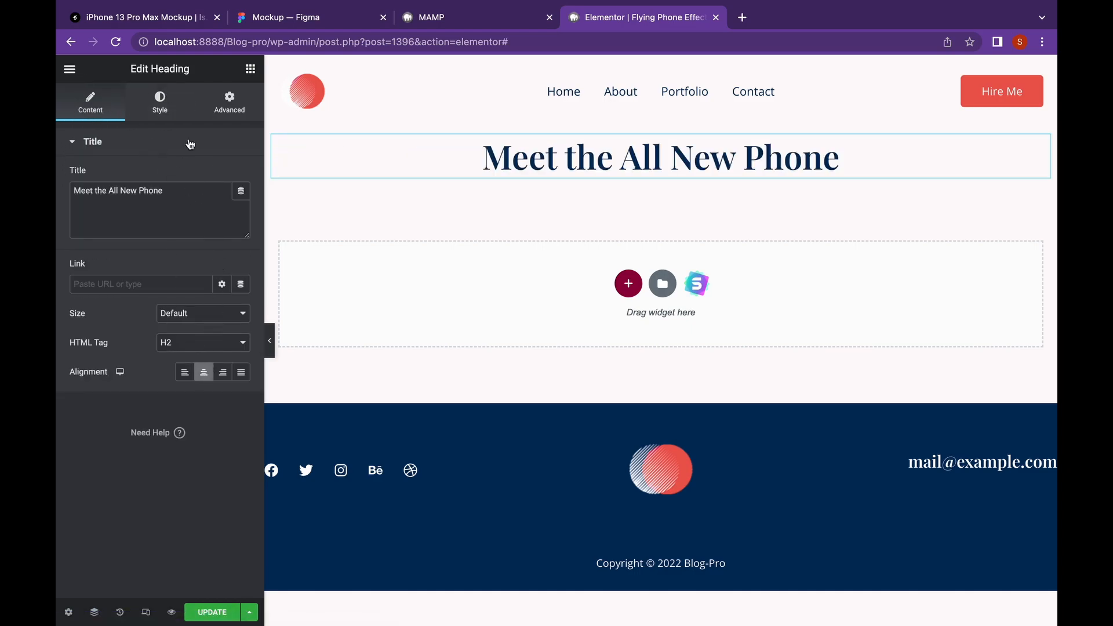
- Set the heading's typography font family to Arial
click(163, 106)
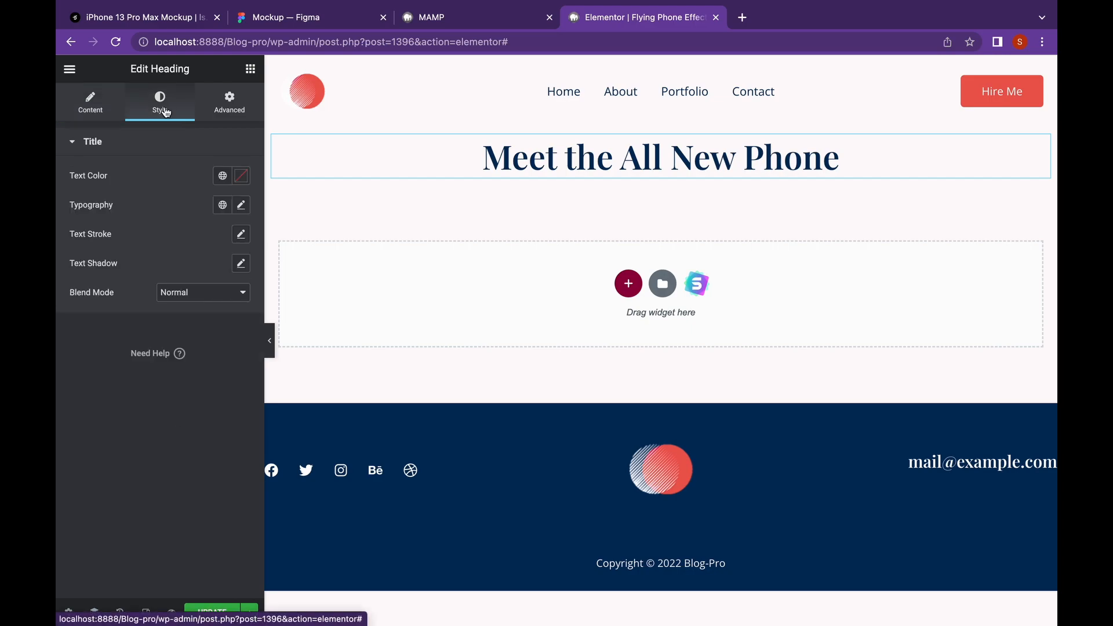
click(240, 205)
click(232, 273)
click(232, 274)
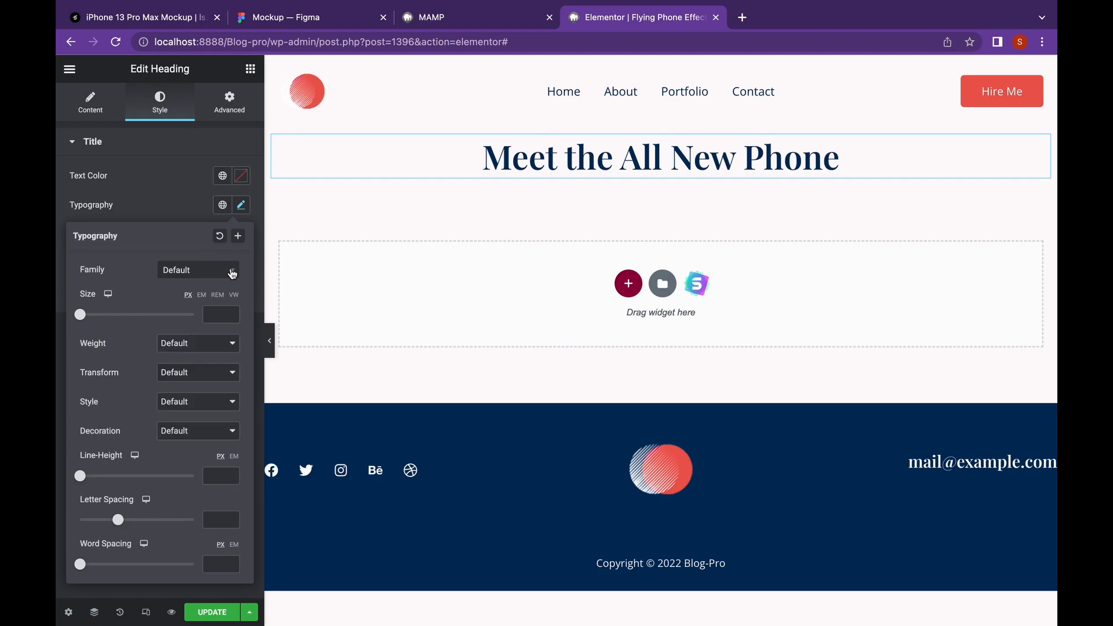
click(232, 273)
click(217, 343)
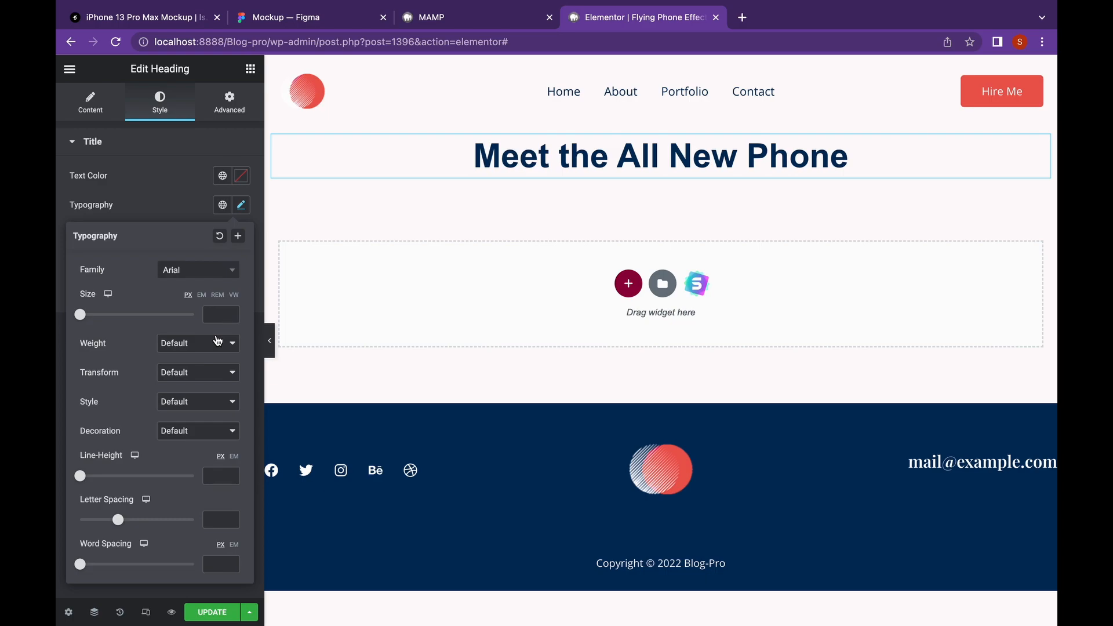
click(103, 104)
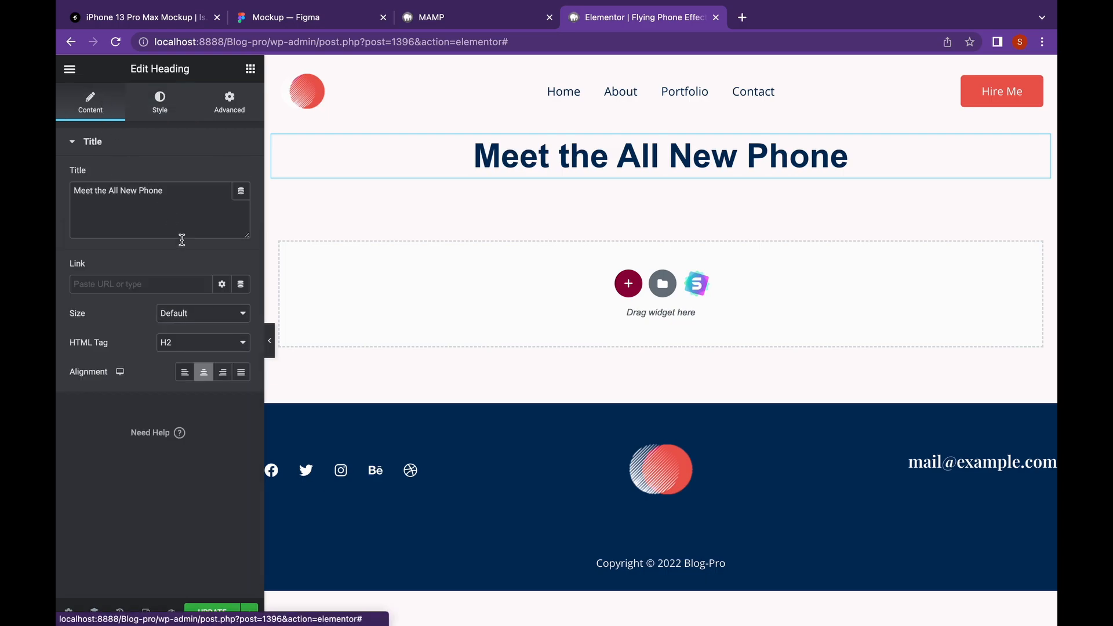
click(205, 320)
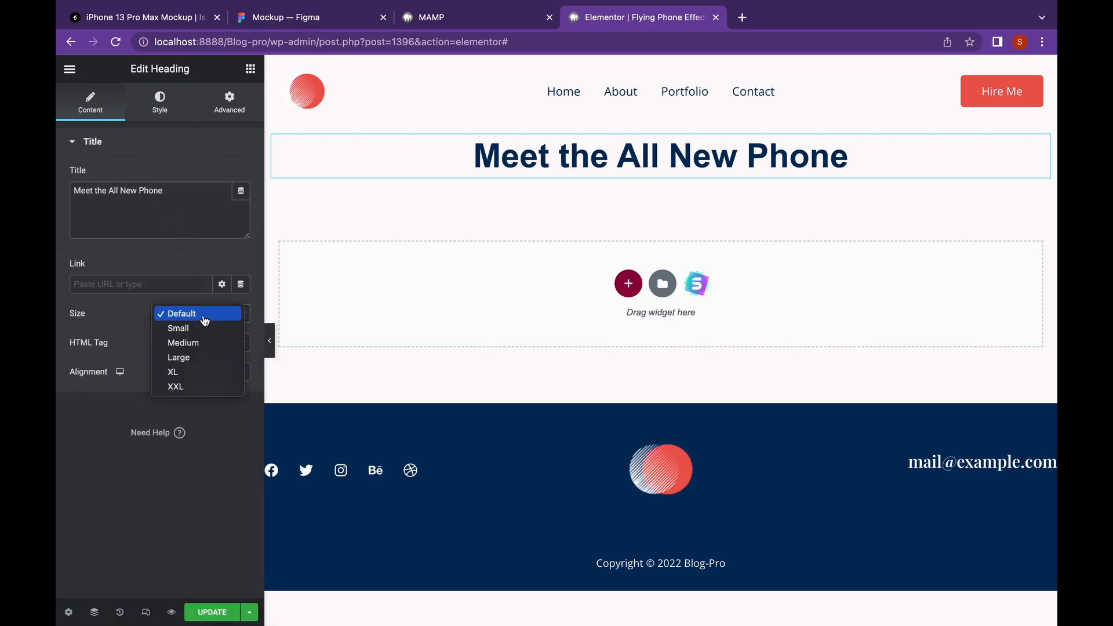
click(149, 316)
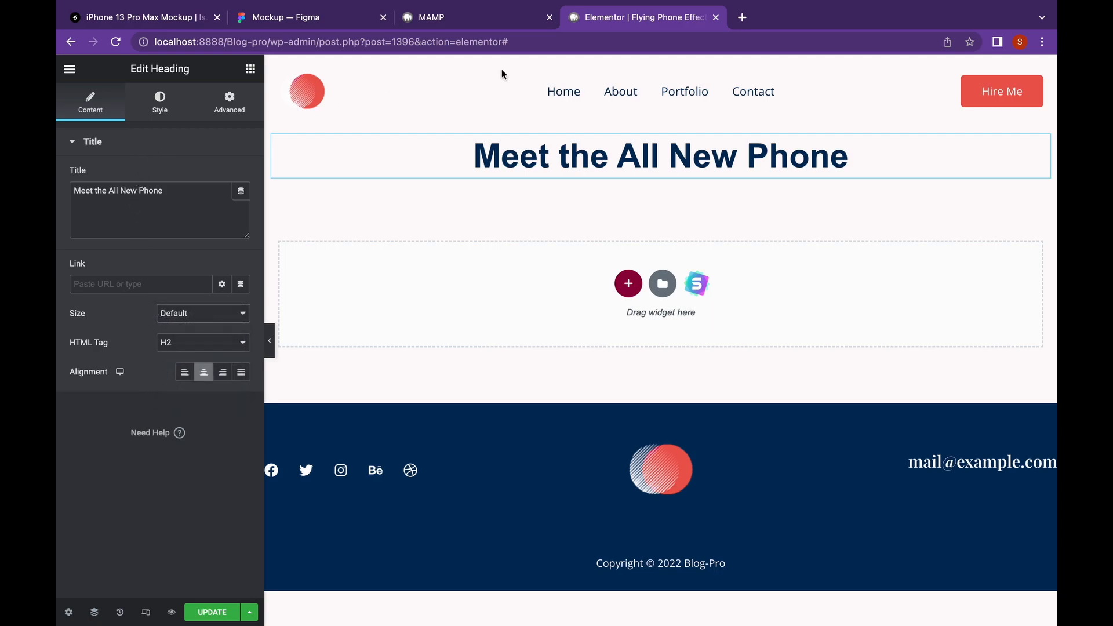
- Set the height of the section containing the heading to Min Height
click(651, 125)
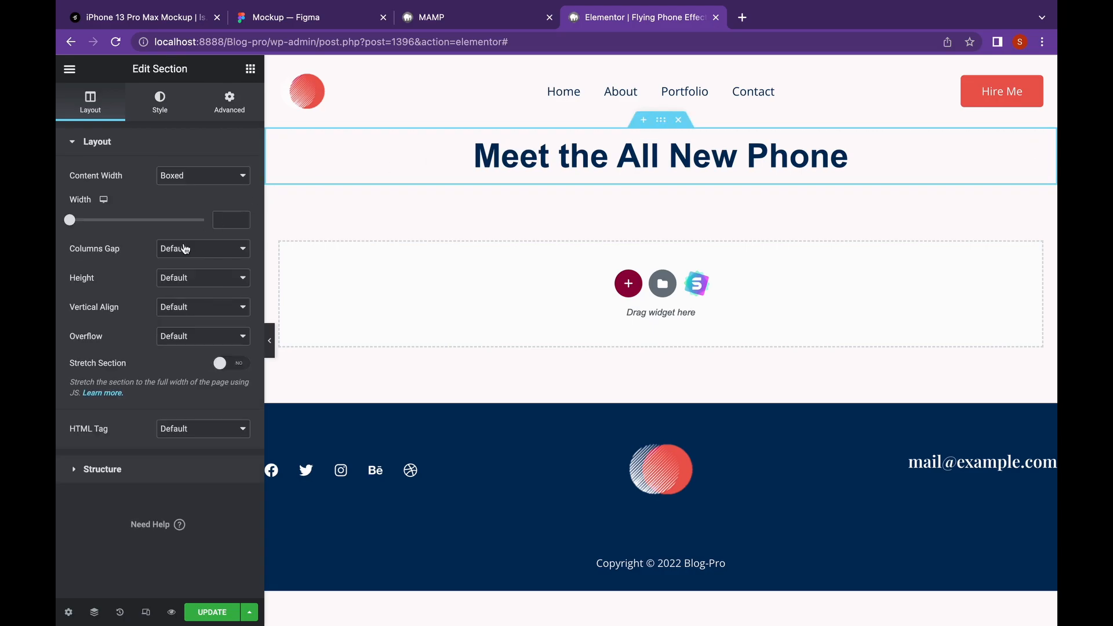
click(189, 281)
click(189, 307)
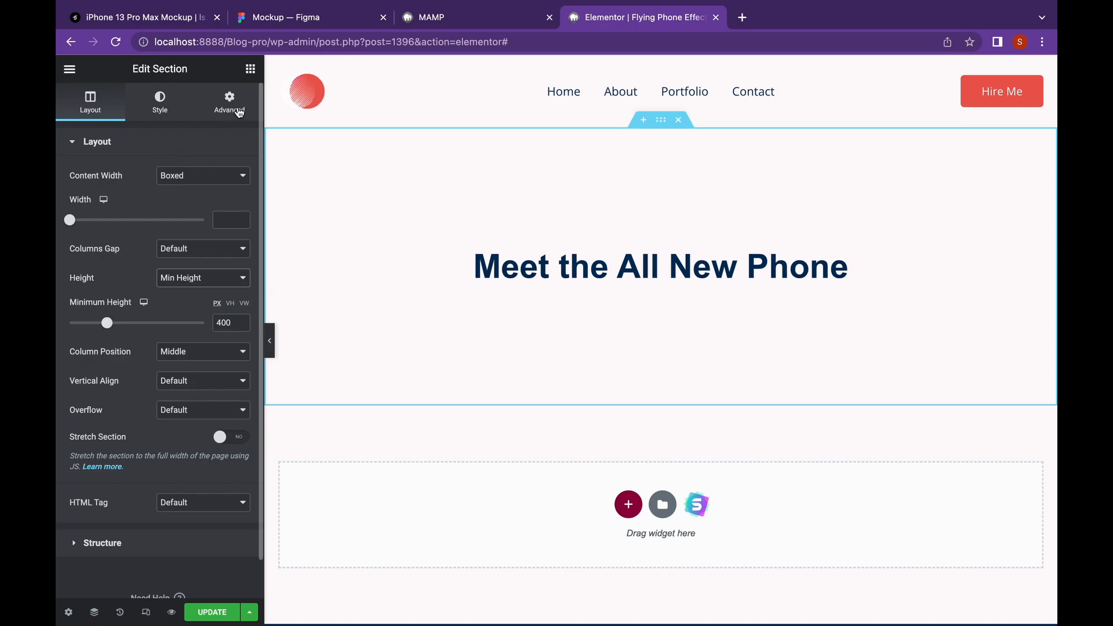
click(240, 112)
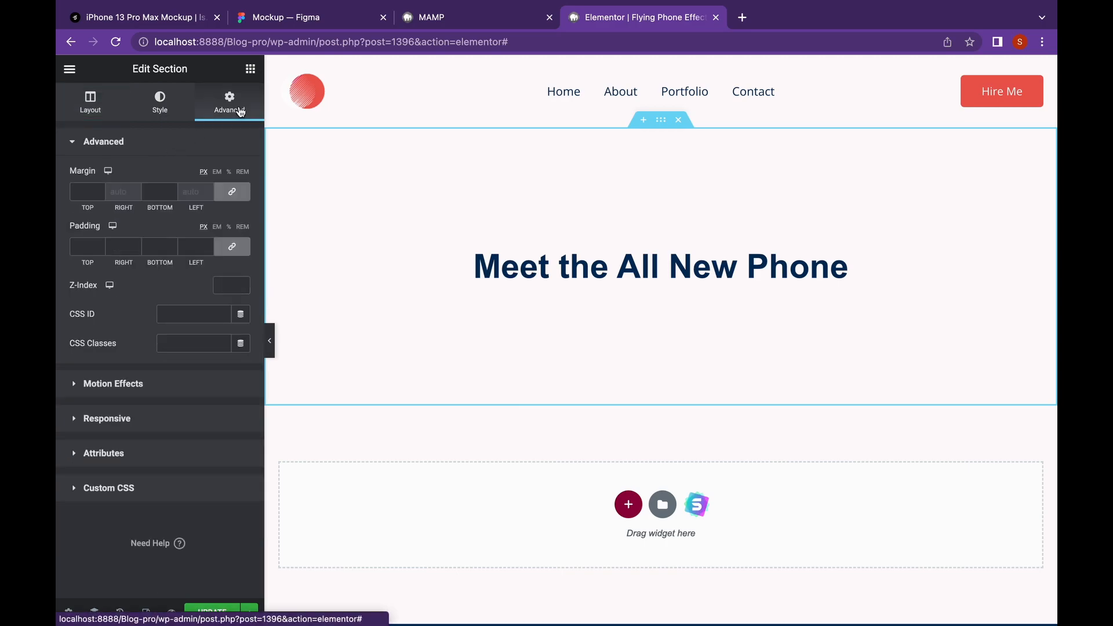
- Add a Button widget directly below the heading and align it to the center
click(250, 69)
drag(209, 363, 629, 277)
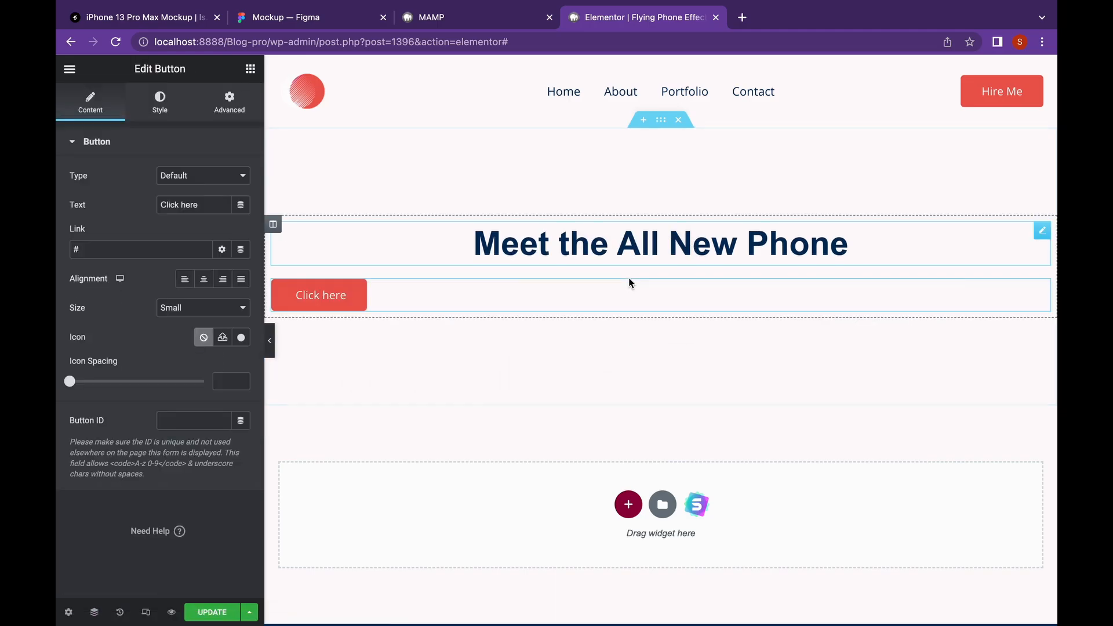
click(204, 279)
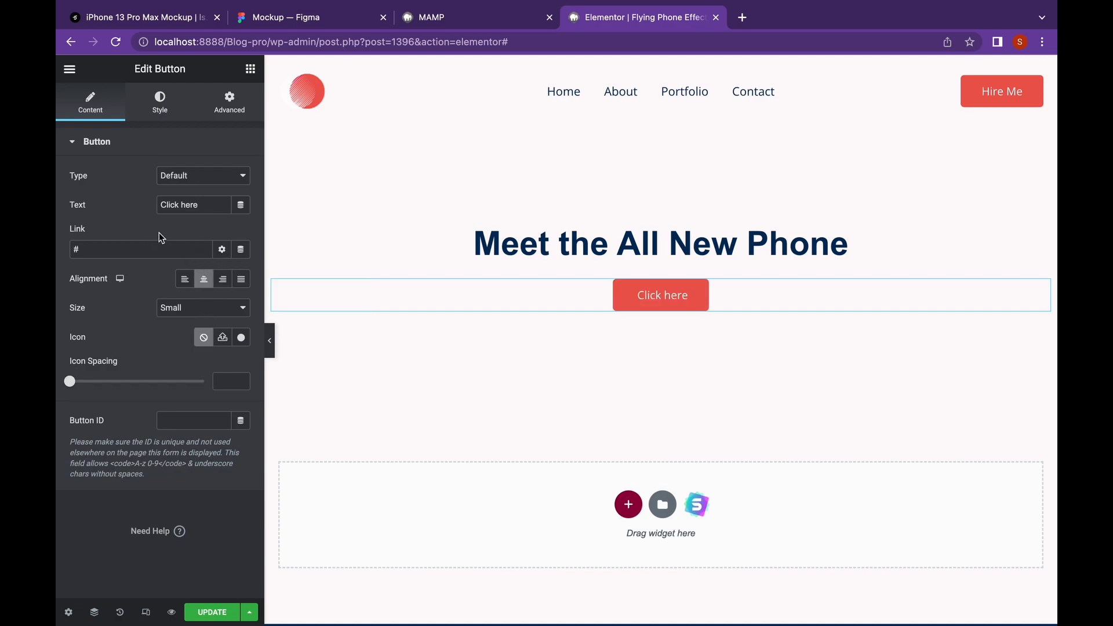
- Change the button's text to "Pre-Order"
drag(199, 206, 161, 207)
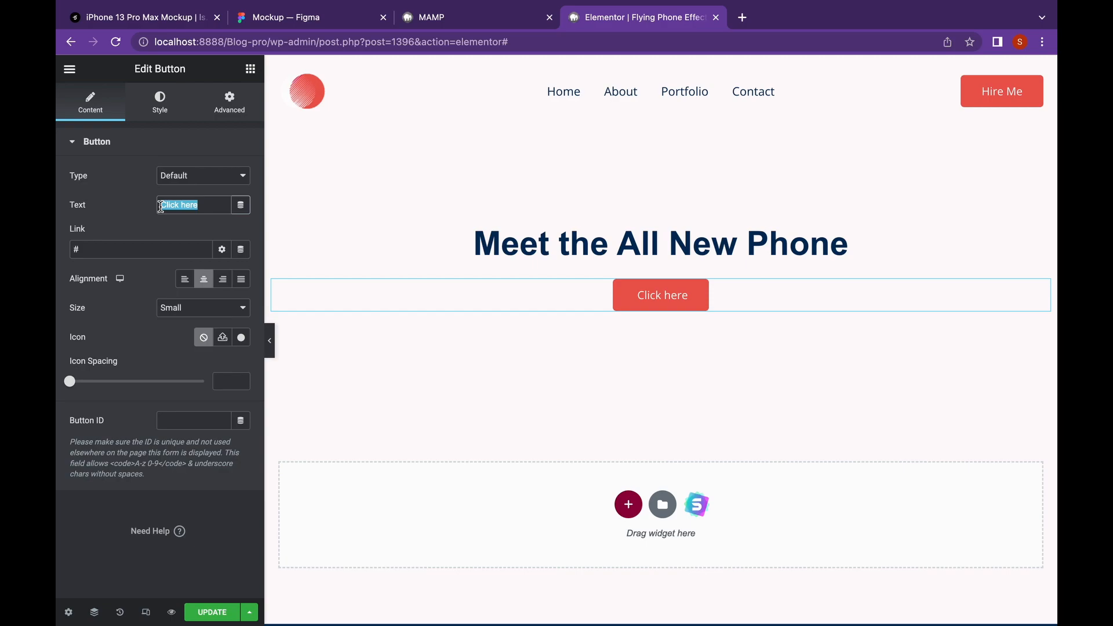
text(Pre)
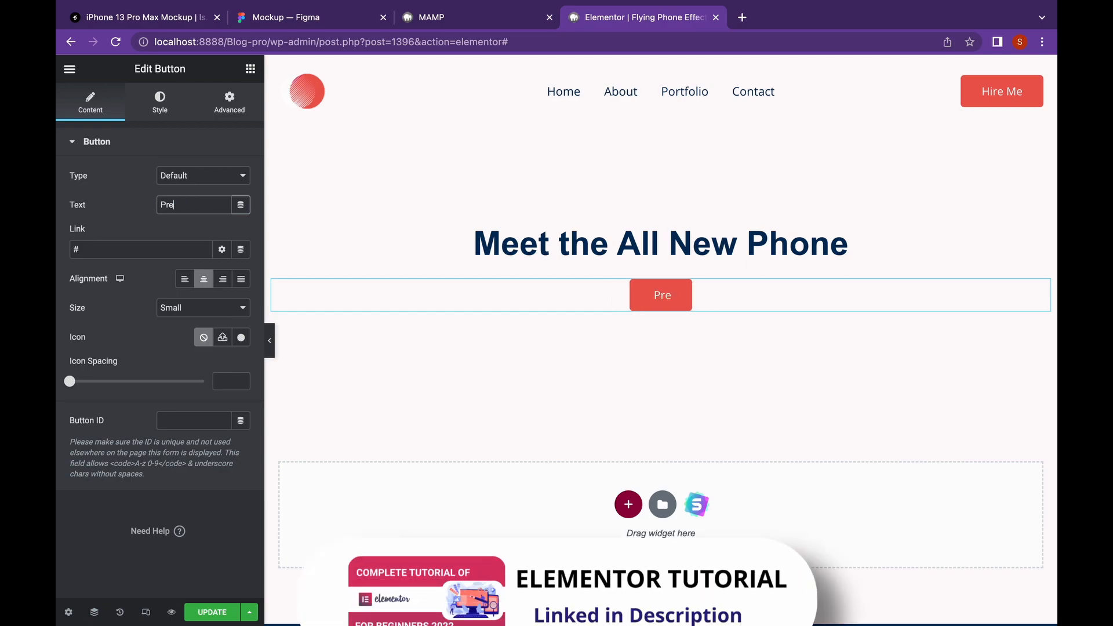
text(-Order)
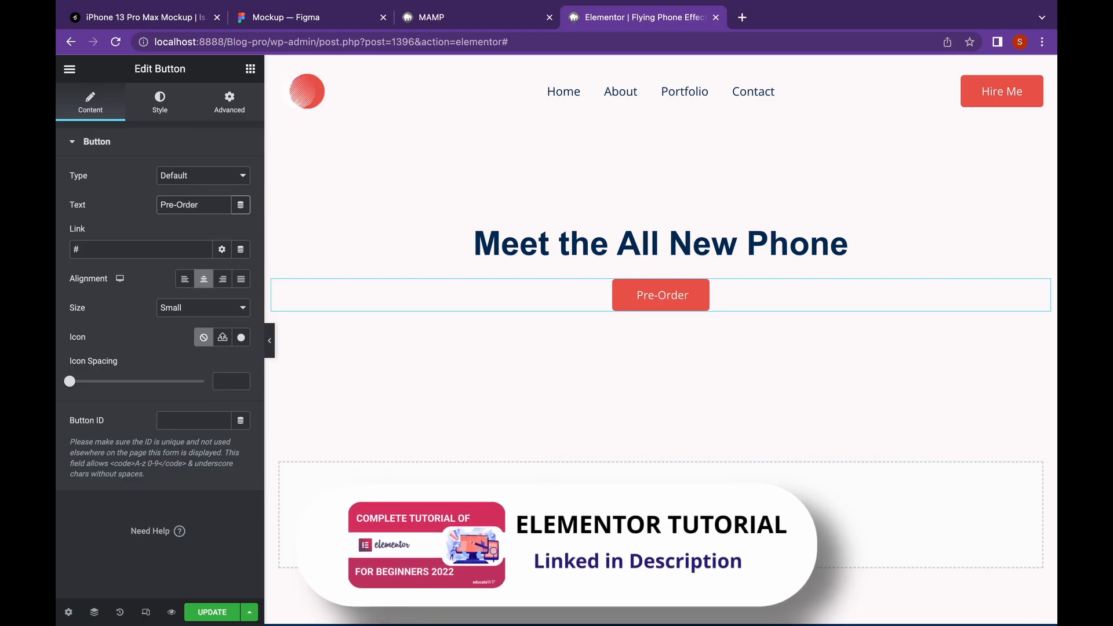
- Set the Pre-Order button's background to the Classic type with the colour white (#FFFFFF)
click(160, 103)
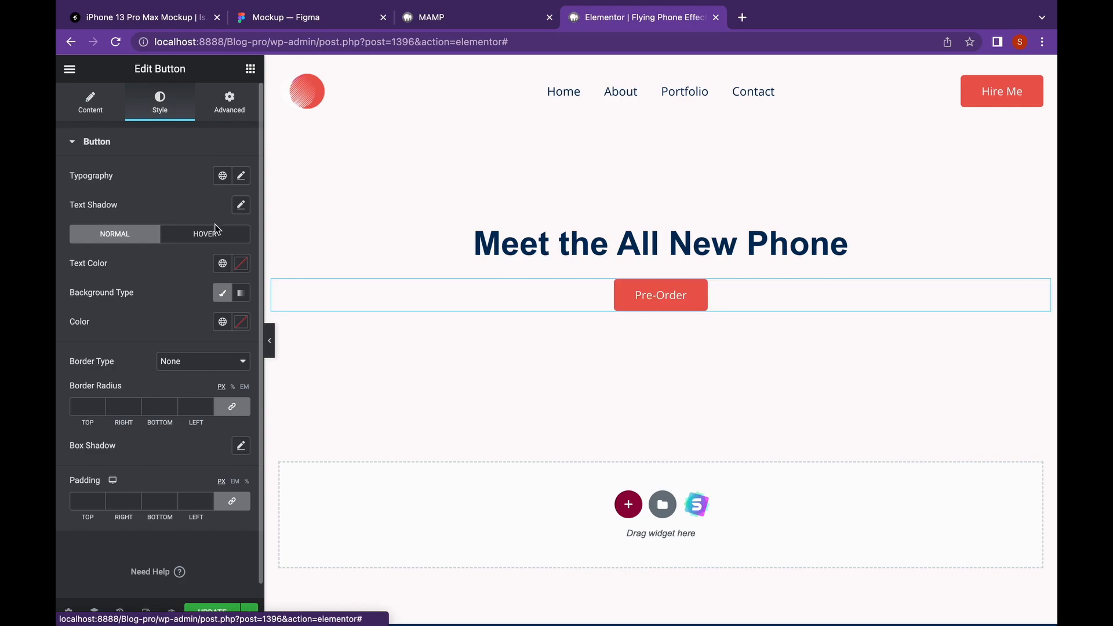
click(241, 293)
click(222, 294)
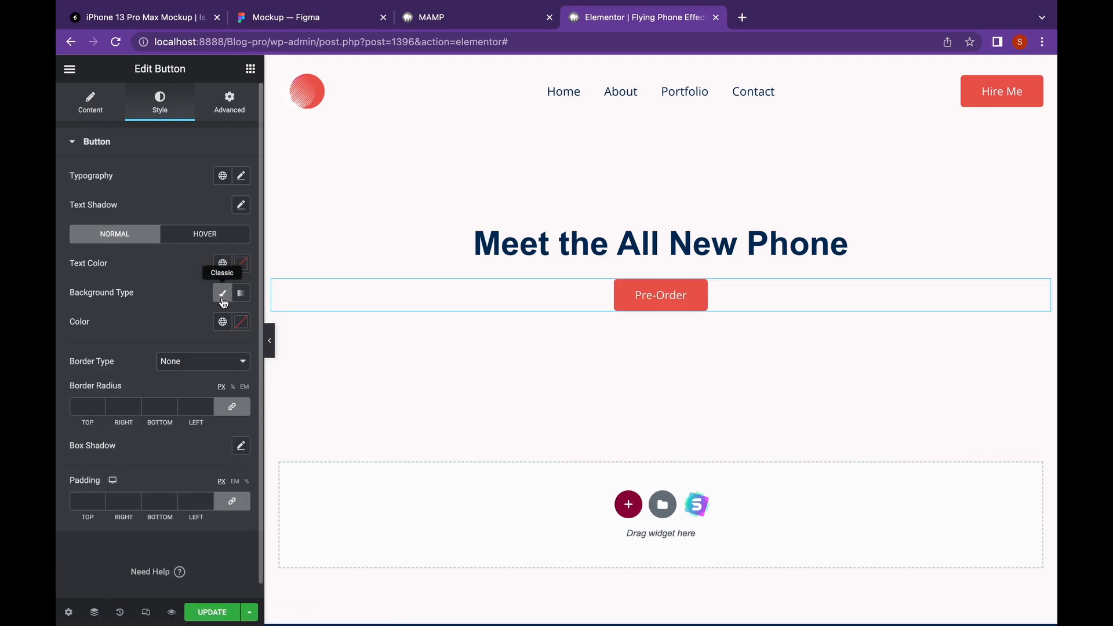
click(242, 321)
drag(114, 378, 61, 371)
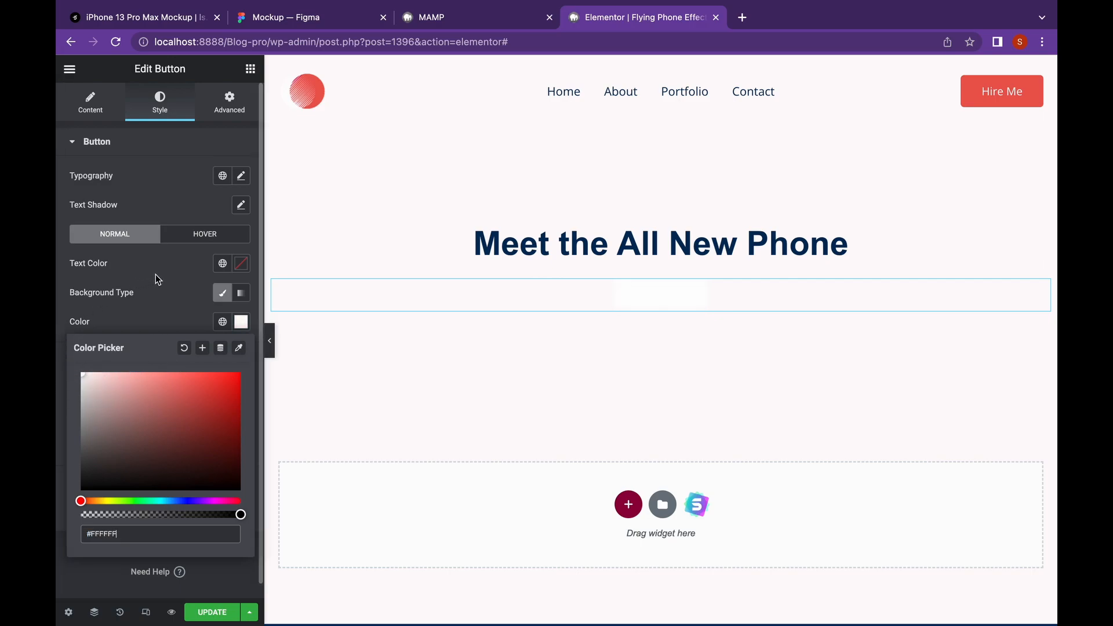
- Set the Pre-Order button's text colour to a medium blue, about #557AB1
click(240, 265)
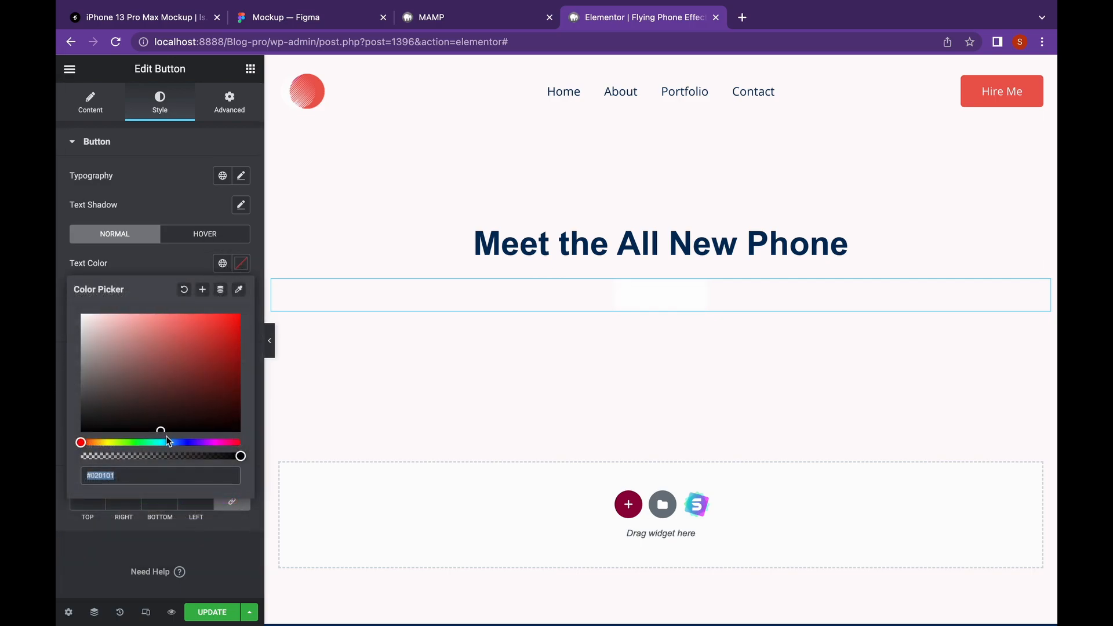
mouse_move(156, 442)
mouse_down()
mouse_move(177, 443)
mouse_move(151, 377)
mouse_move(180, 350)
mouse_move(174, 336)
mouse_move(165, 350)
mouse_up()
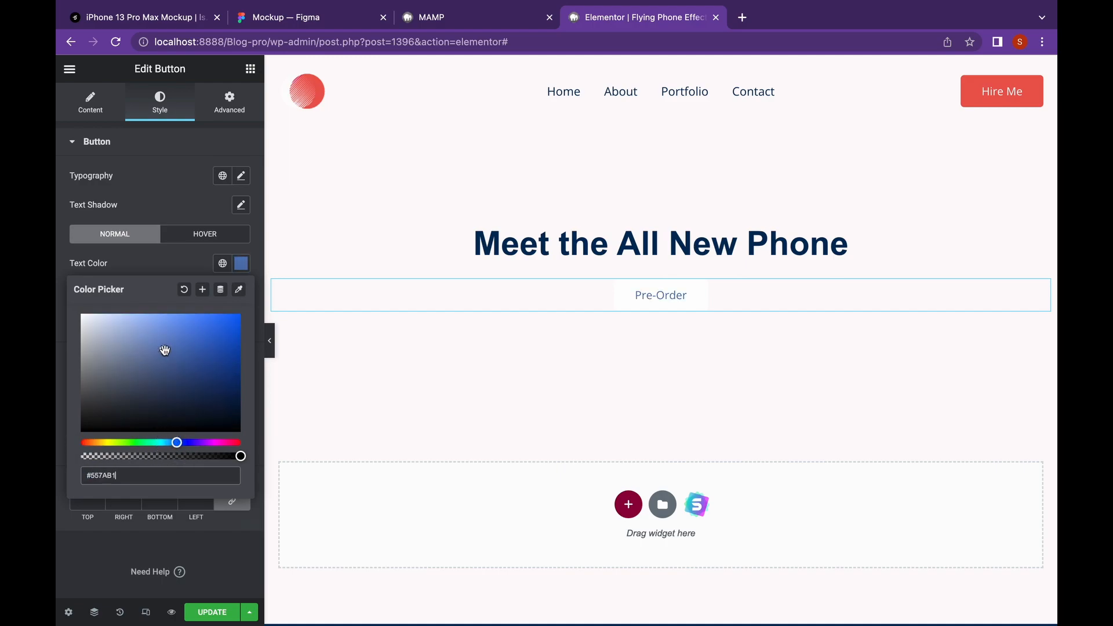
click(175, 256)
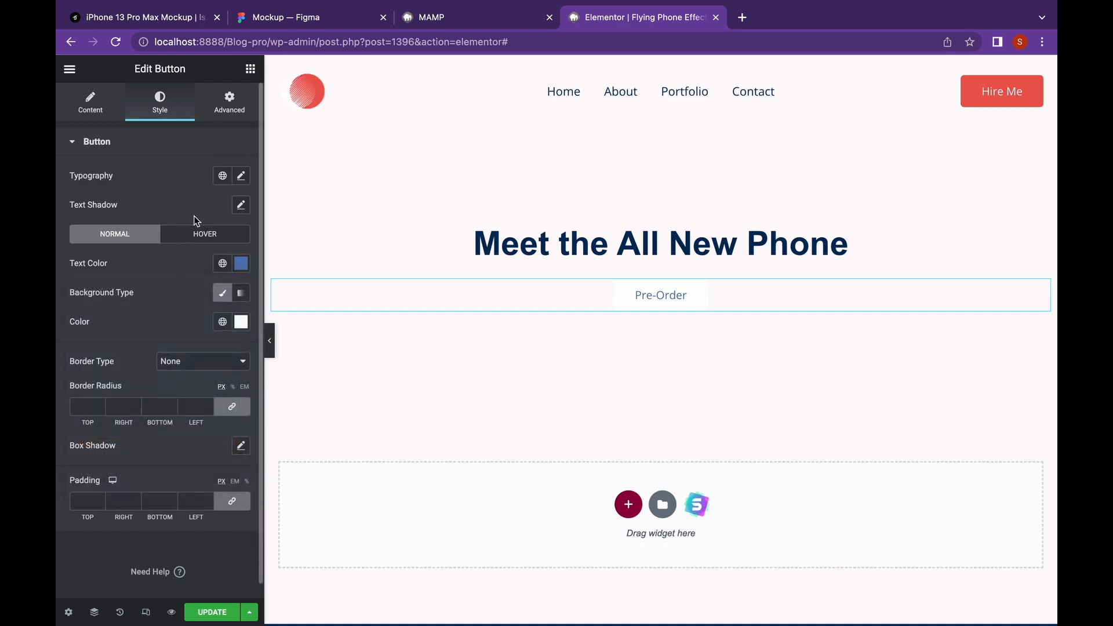
- Set the Pre-Order button's typography to Arial, size 23 px and Bold weight
click(240, 178)
click(222, 242)
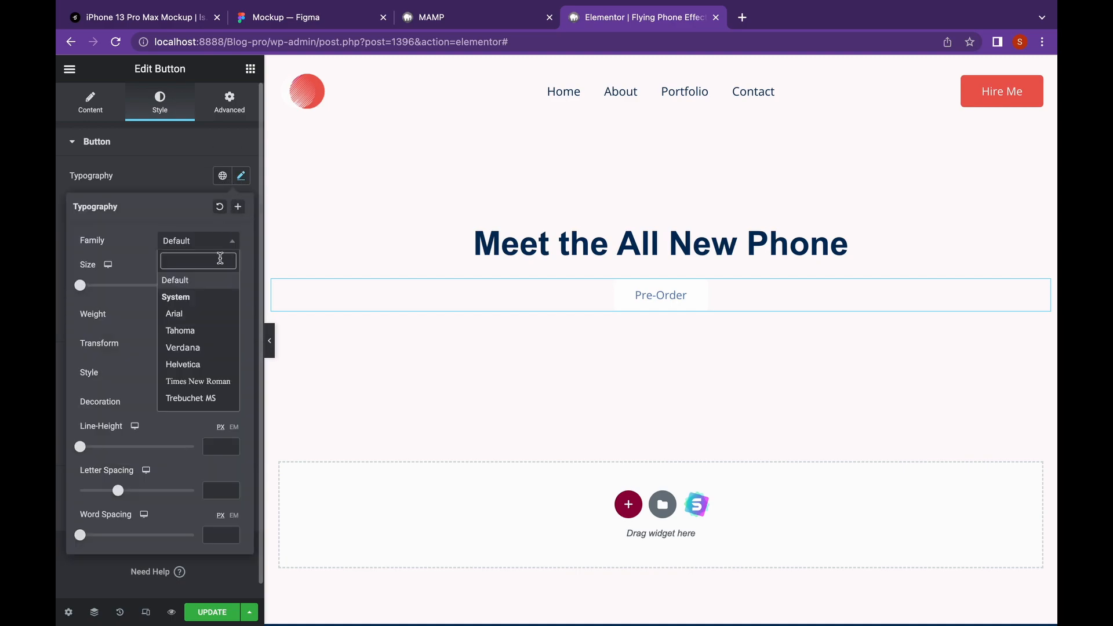
click(212, 320)
drag(81, 285, 100, 292)
click(165, 314)
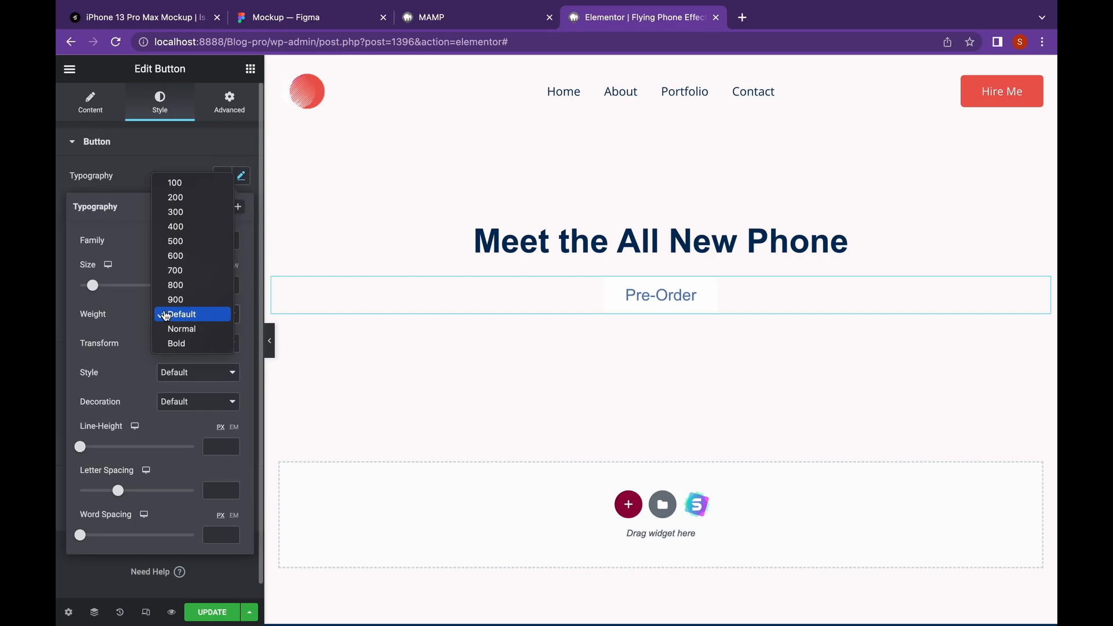
click(181, 345)
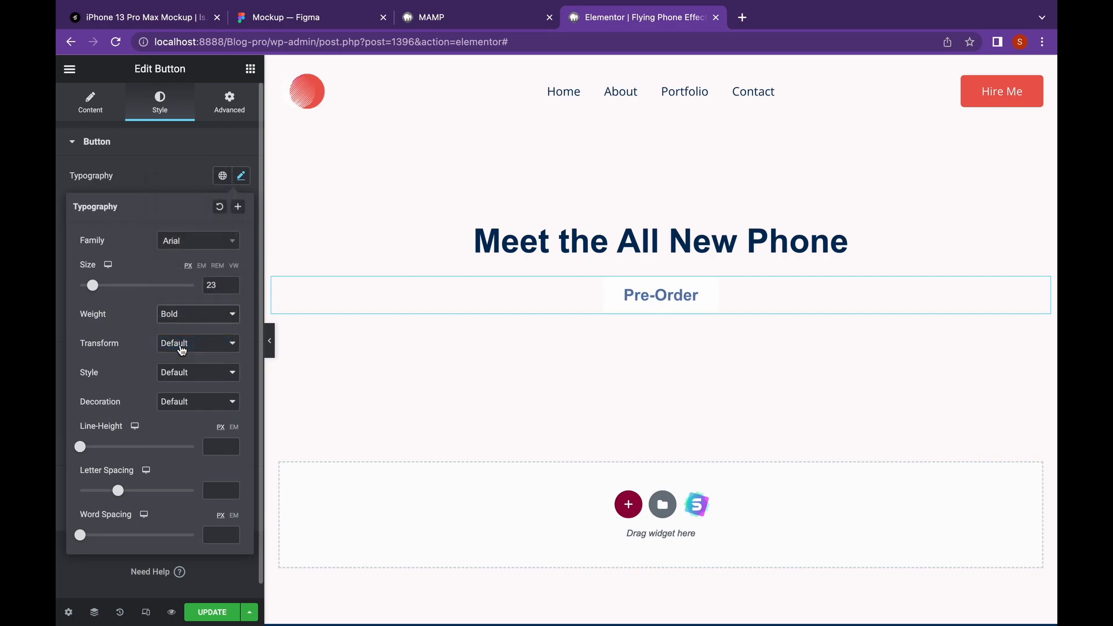
click(162, 165)
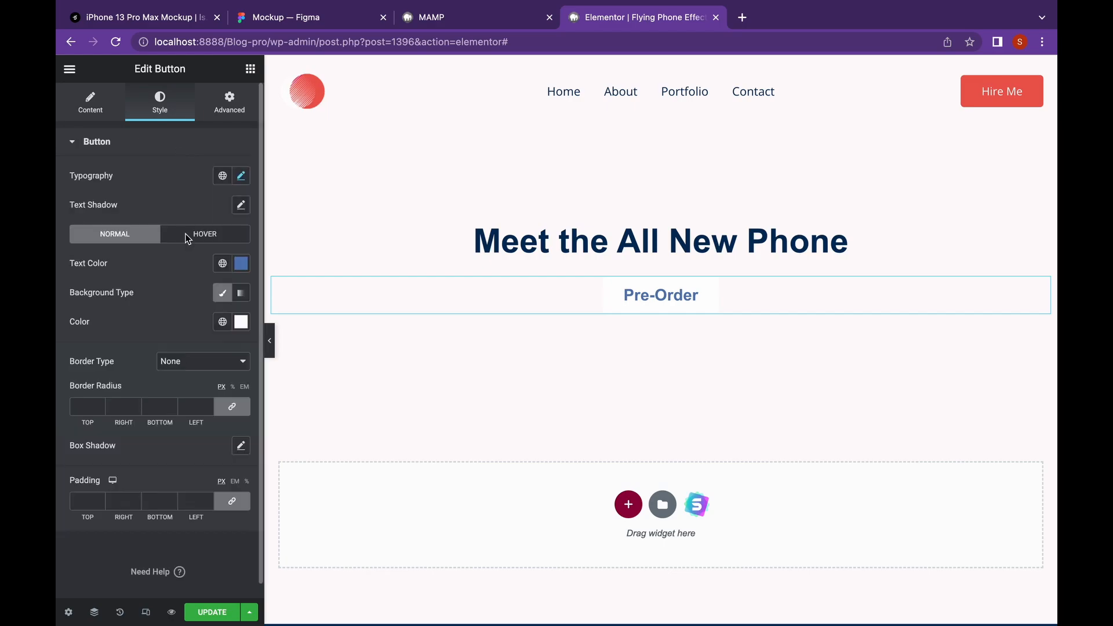
- Give the Pre-Order button a solid light blue border with a width of 2 px on all sides
click(202, 364)
click(203, 376)
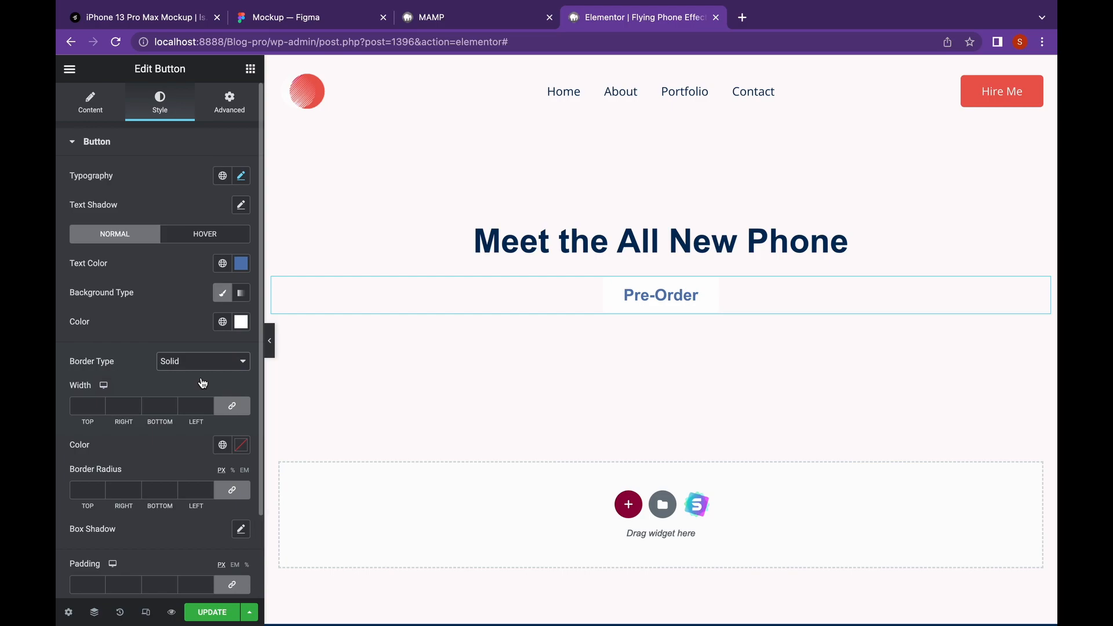
click(238, 450)
mouse_move(149, 376)
mouse_down()
mouse_move(174, 376)
mouse_move(157, 295)
mouse_move(178, 254)
mouse_up()
click(176, 458)
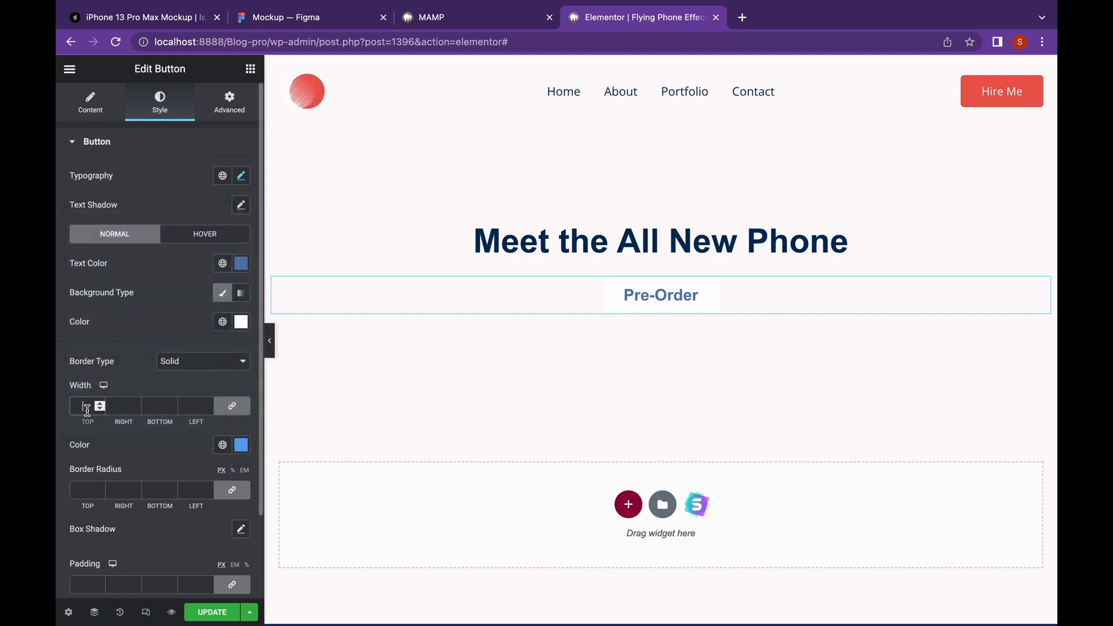
text(2)
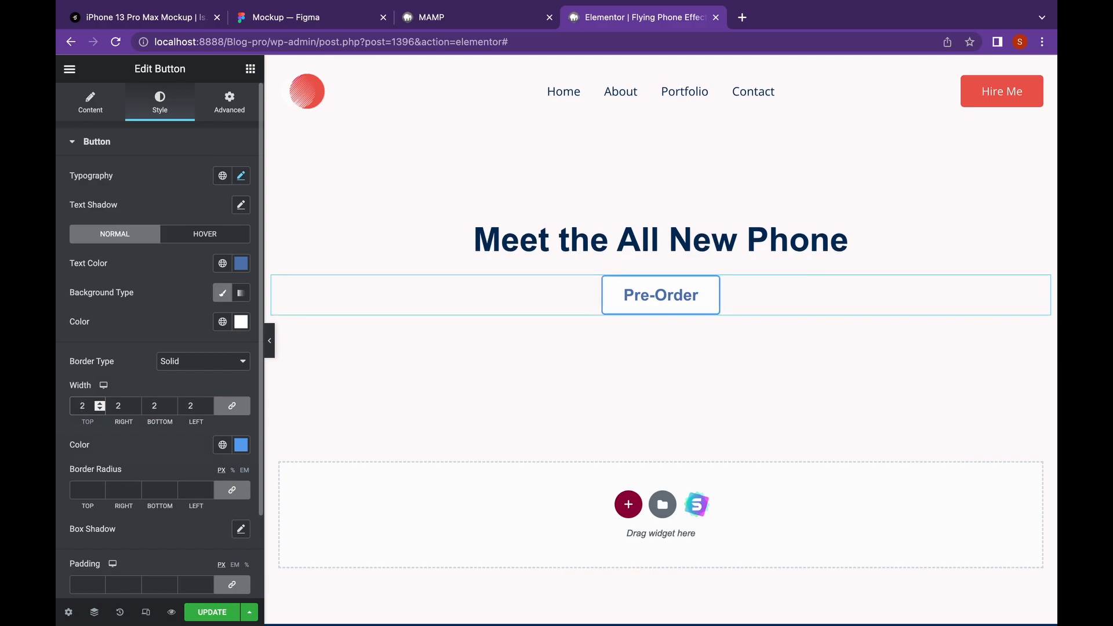
- Unlink the Pre-Order button's margin values, try a top margin of 30 px and reset it to 0
click(231, 104)
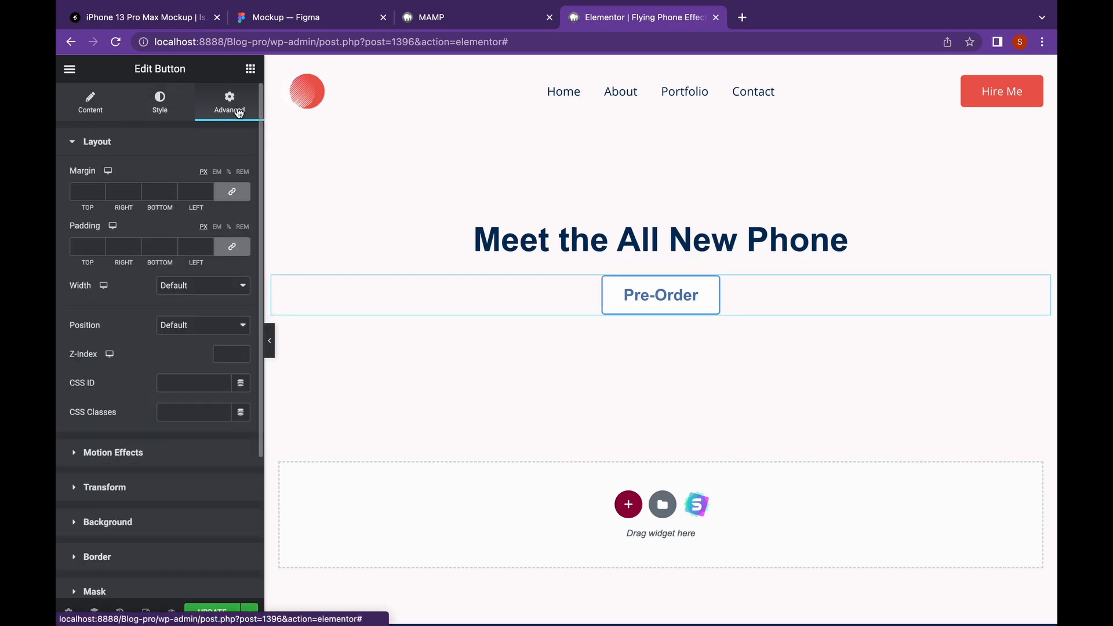
click(232, 191)
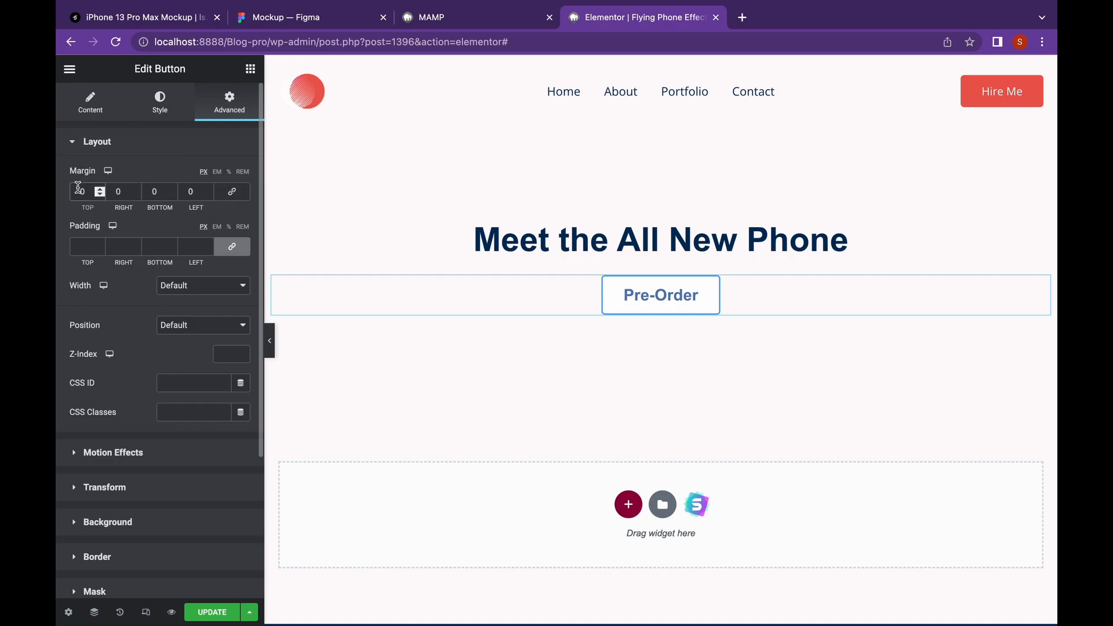
text(3)
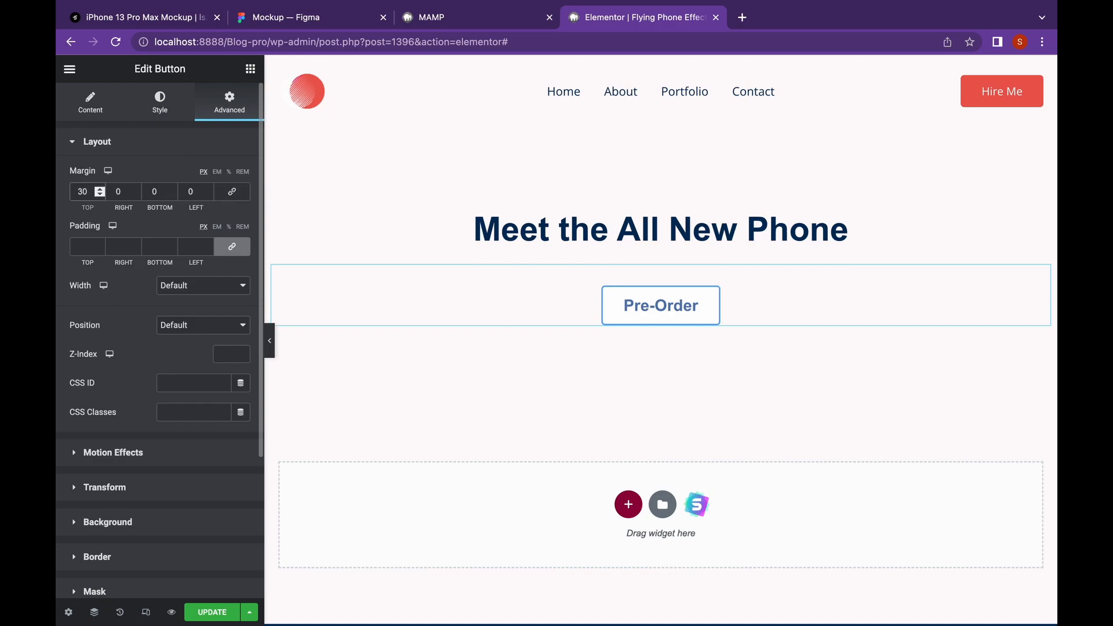
key(BackSpace)
- Try bottom margins of 70 px and -70 px on the Pre-Order button and reset the value to 0
click(153, 191)
text(70)
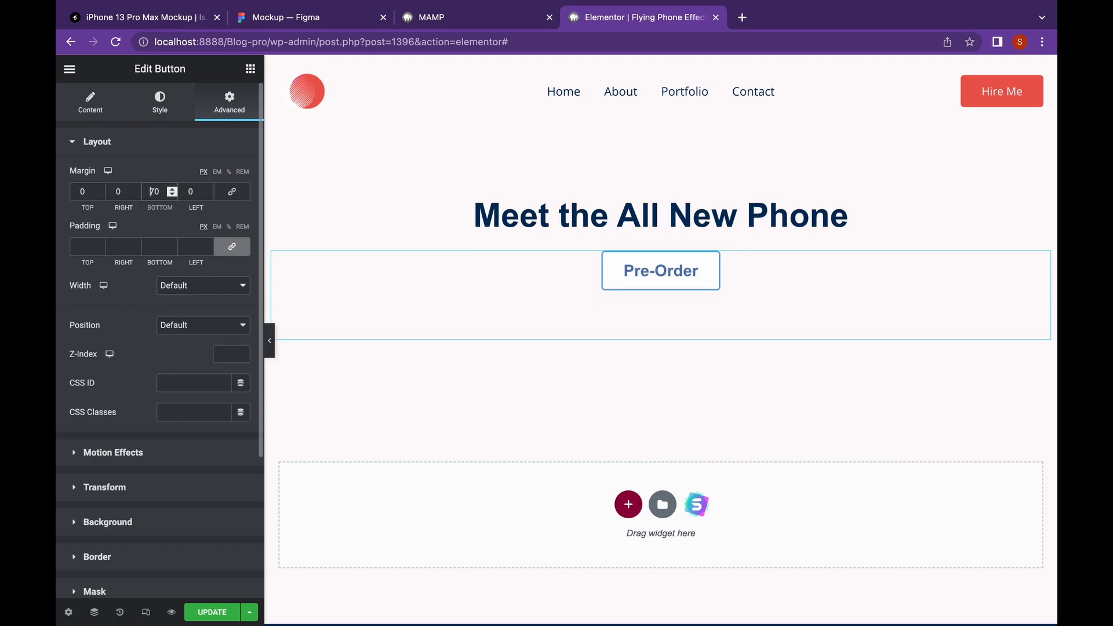
text(-)
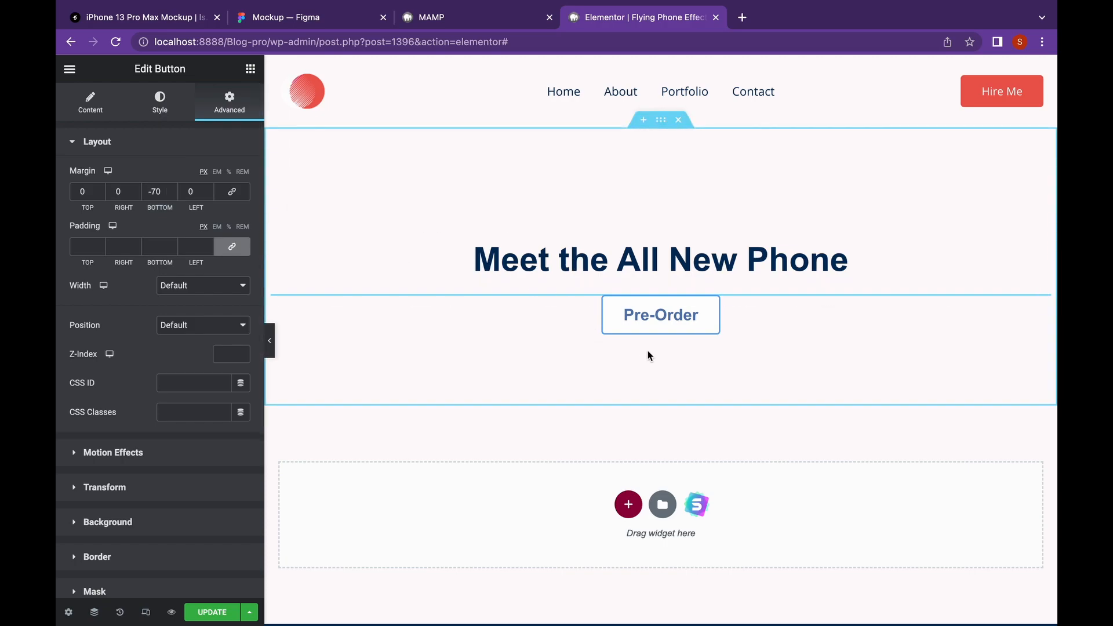
double_click(158, 190)
text(0)
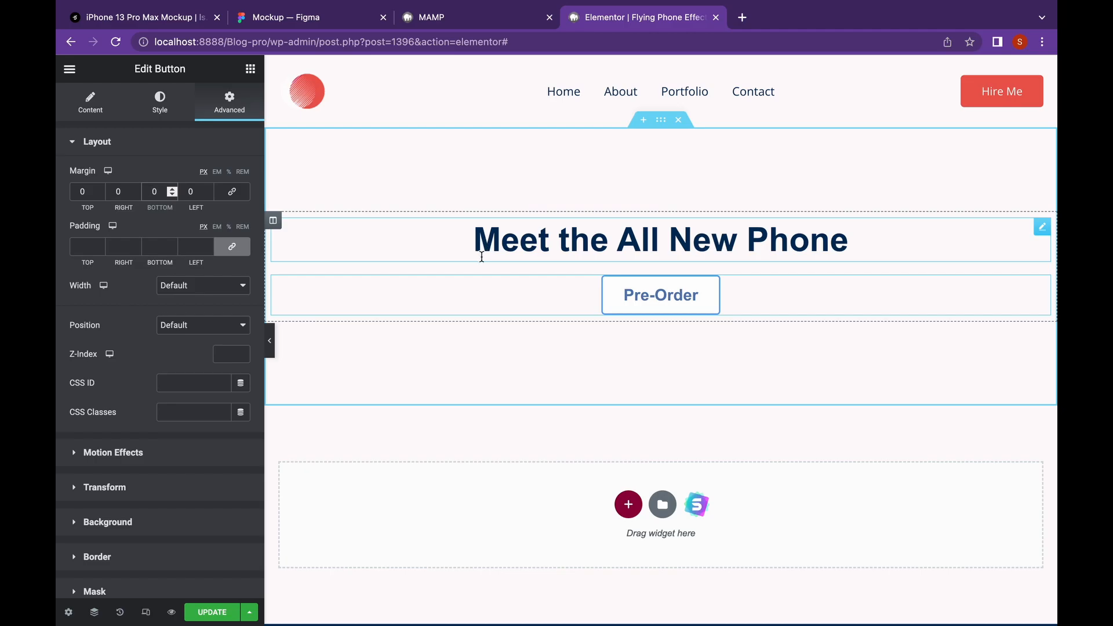
- Set the margin of the "Meet the All New Phone" heading to 40 px on all four sides
click(562, 238)
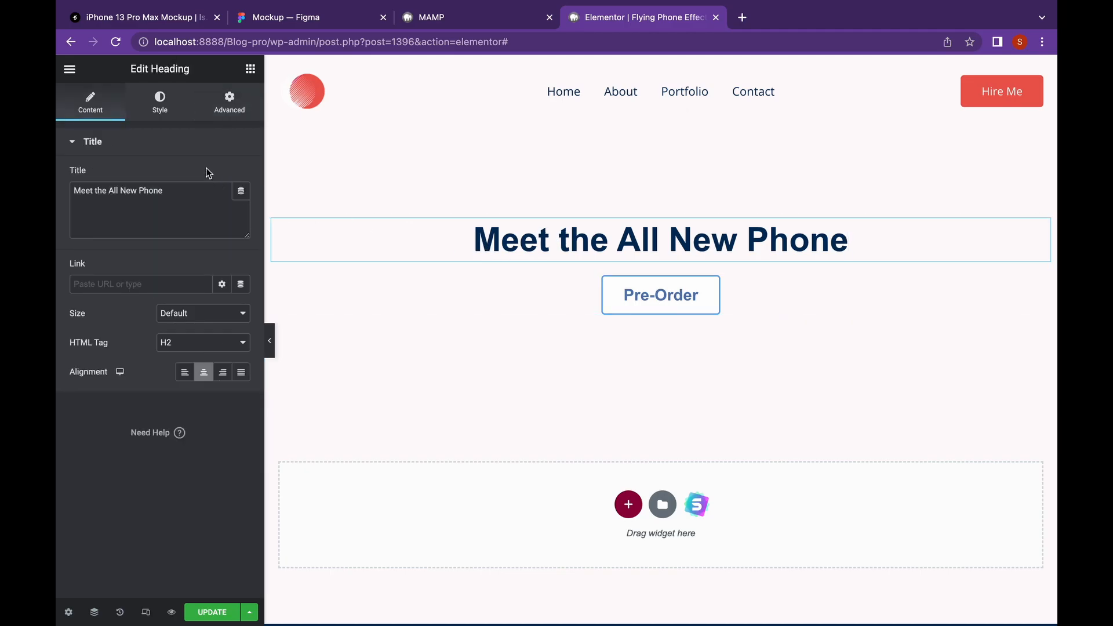
click(206, 110)
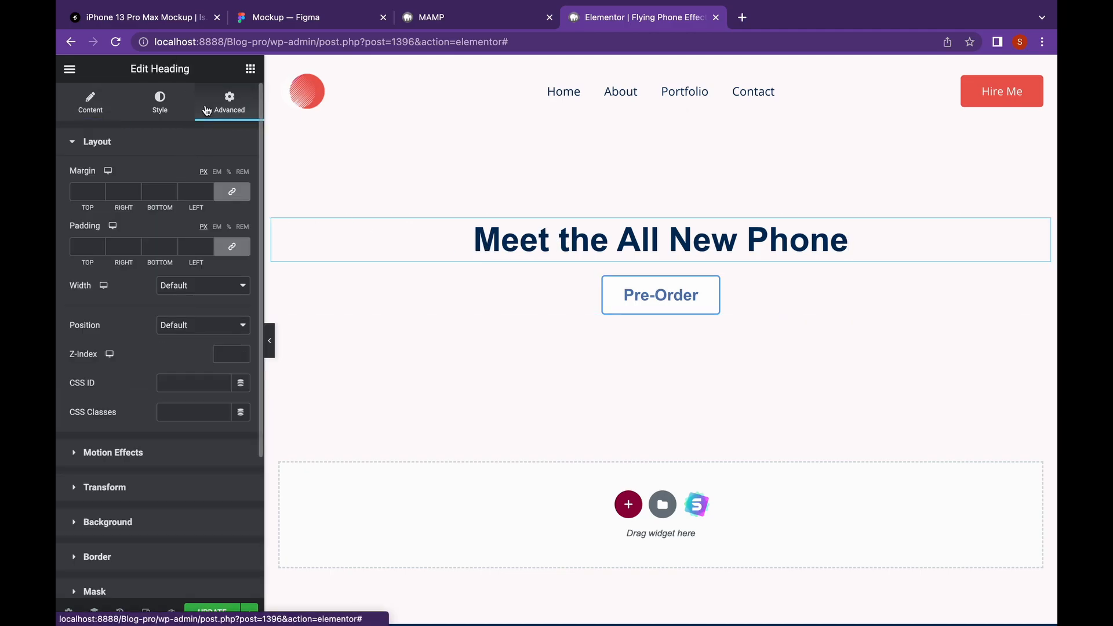
click(155, 193)
text(40)
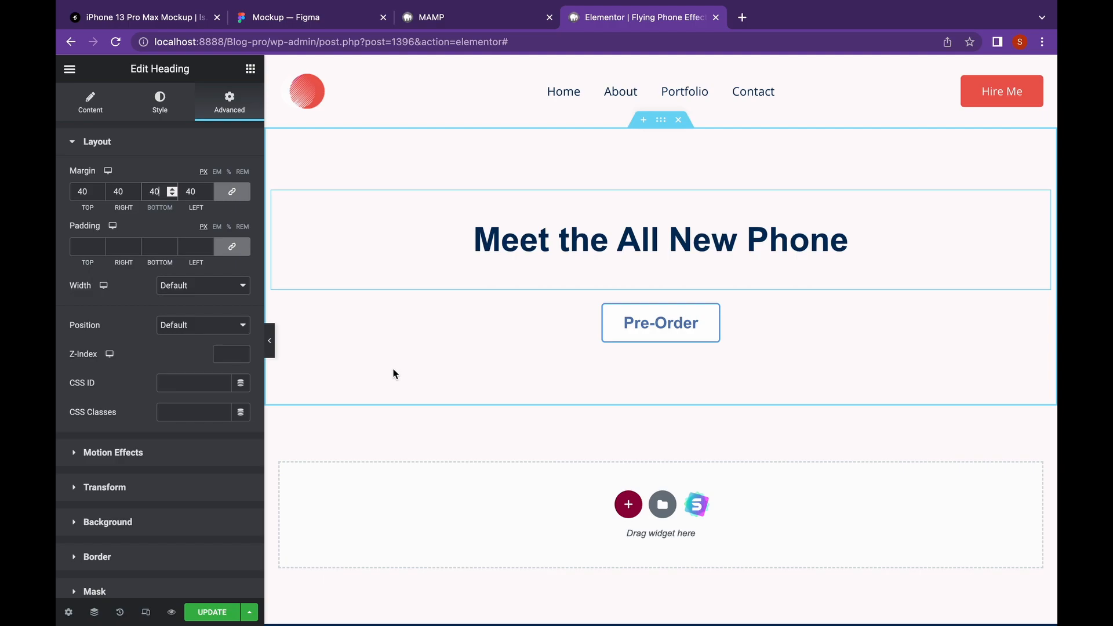
scroll(521, 379, down, 1)
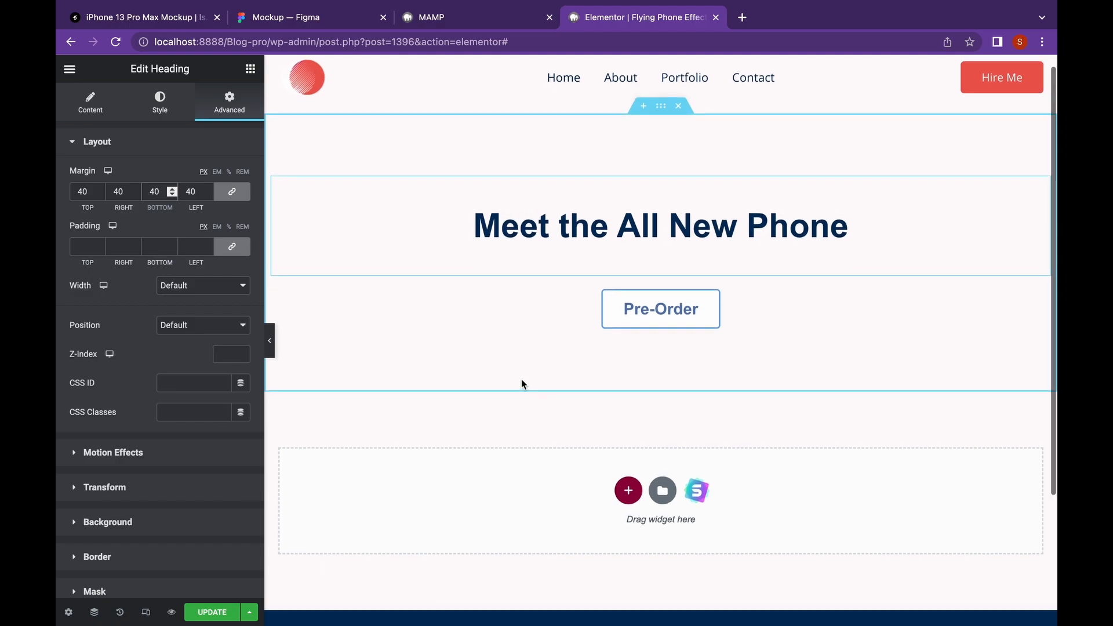
scroll(521, 380, up, 1)
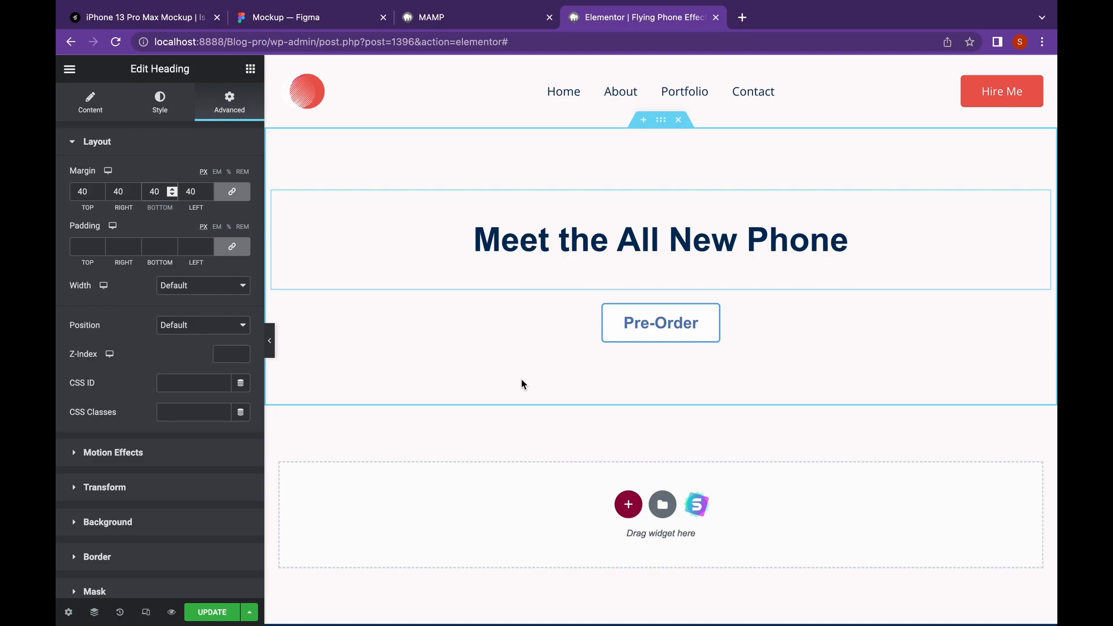
- Add a section with two equal columns below the section containing the heading and button
click(621, 499)
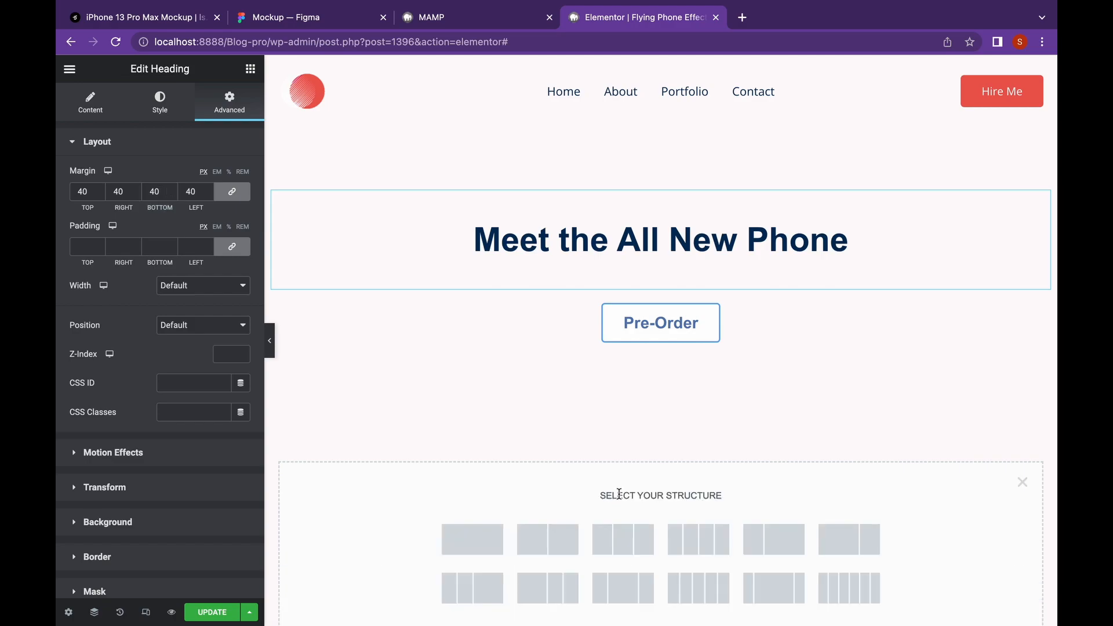
scroll(618, 493, down, 2)
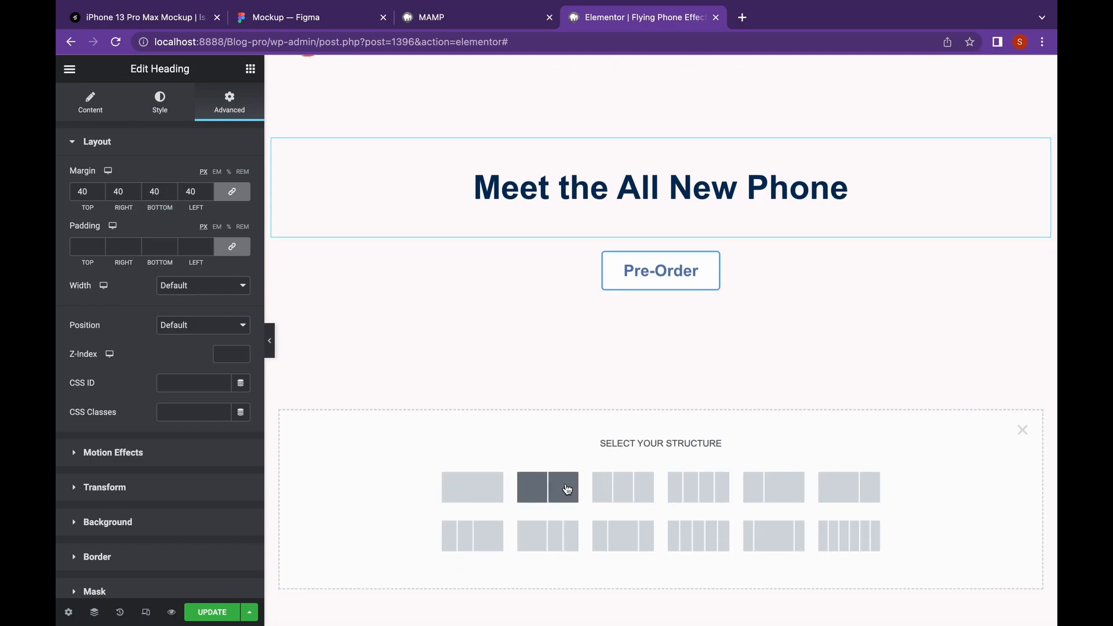
click(567, 489)
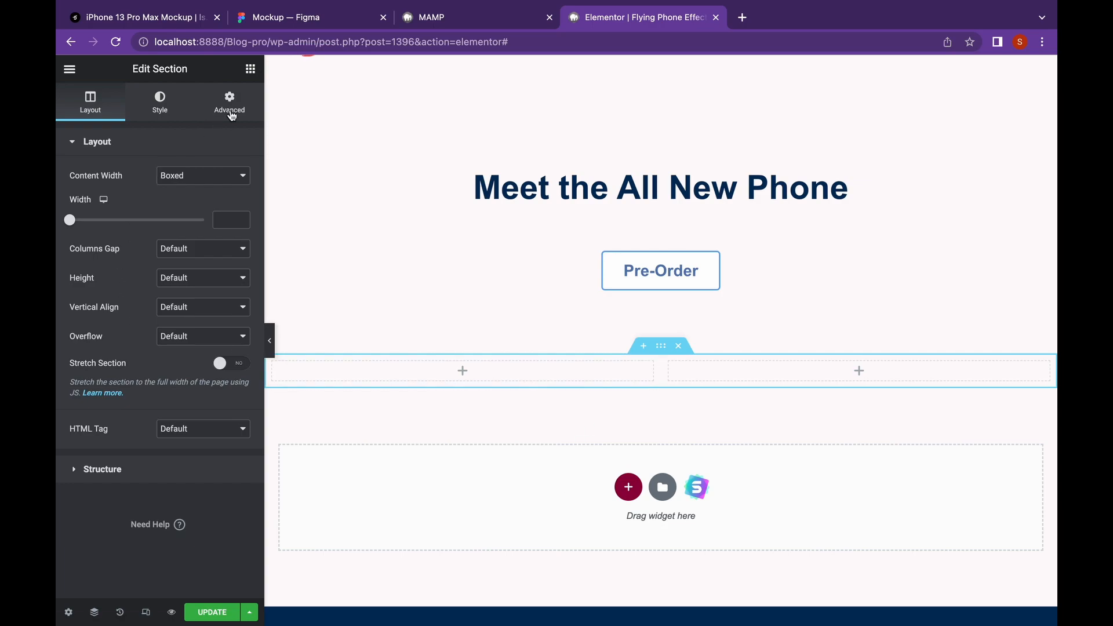
- Add an Image widget to the left column of the new two-column section
click(251, 69)
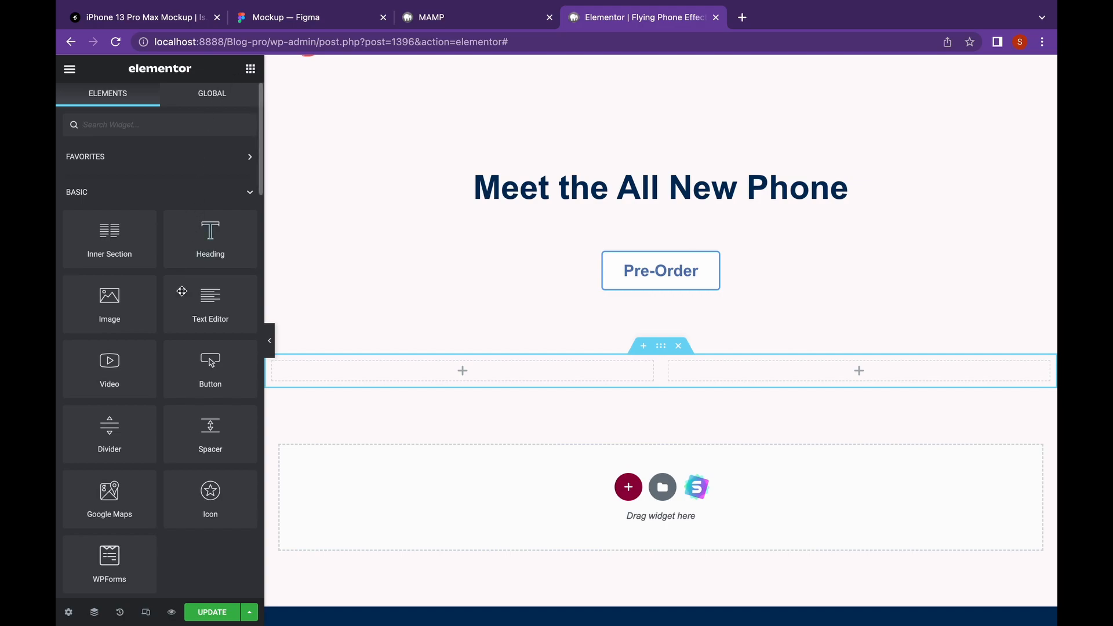
drag(113, 305, 467, 374)
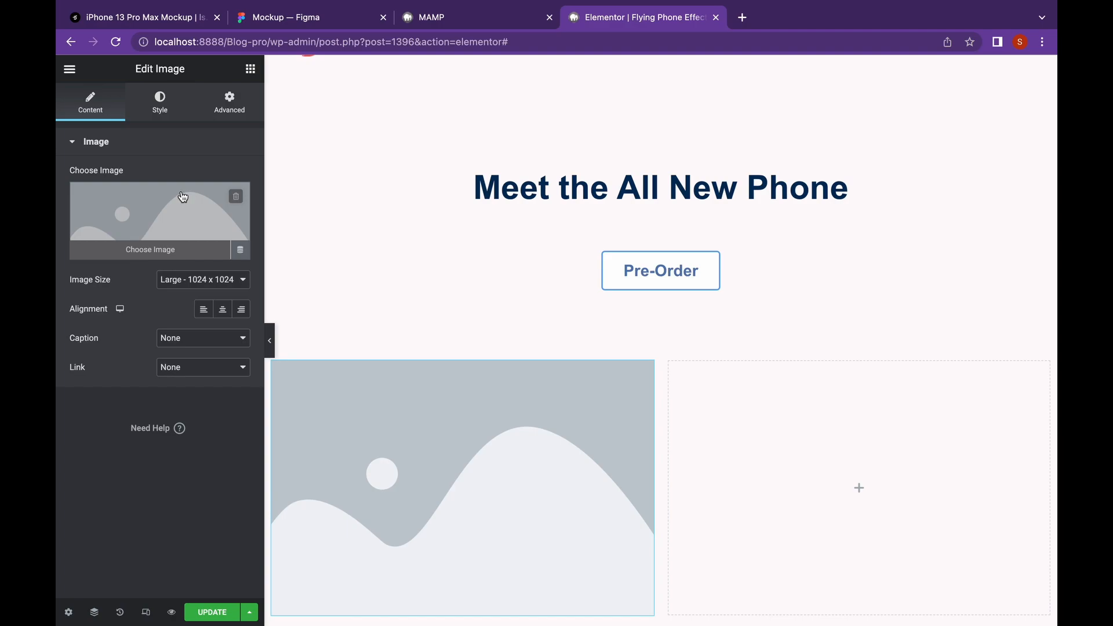
scroll(669, 444, down, 3)
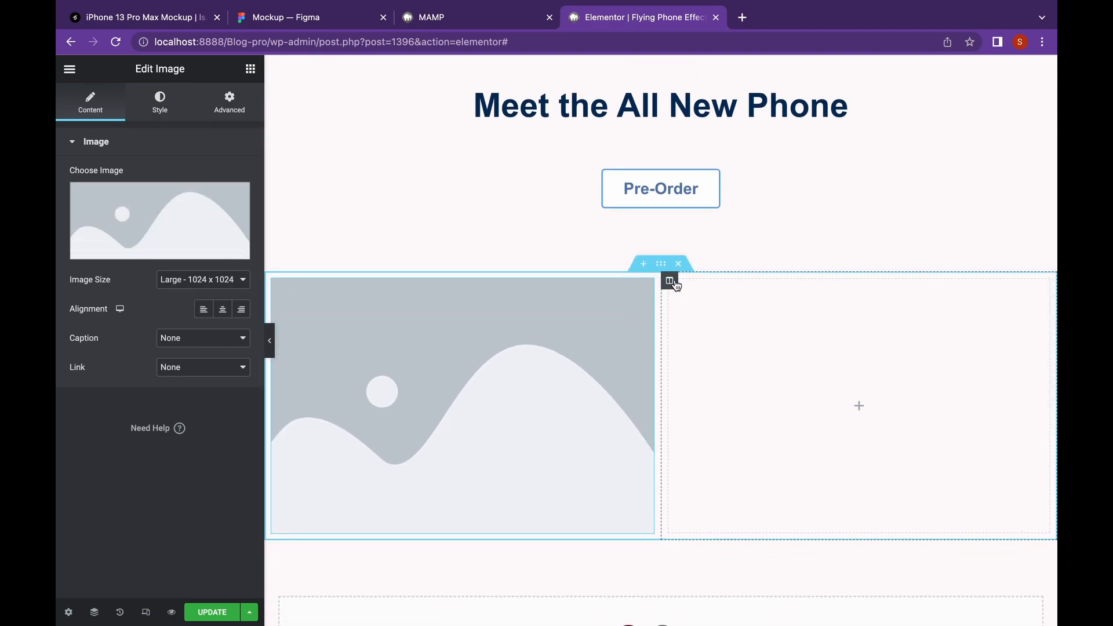
- Upload 1.png, 2.png and 3.png to the media library and insert 3.png into the Image widget
click(207, 258)
click(226, 129)
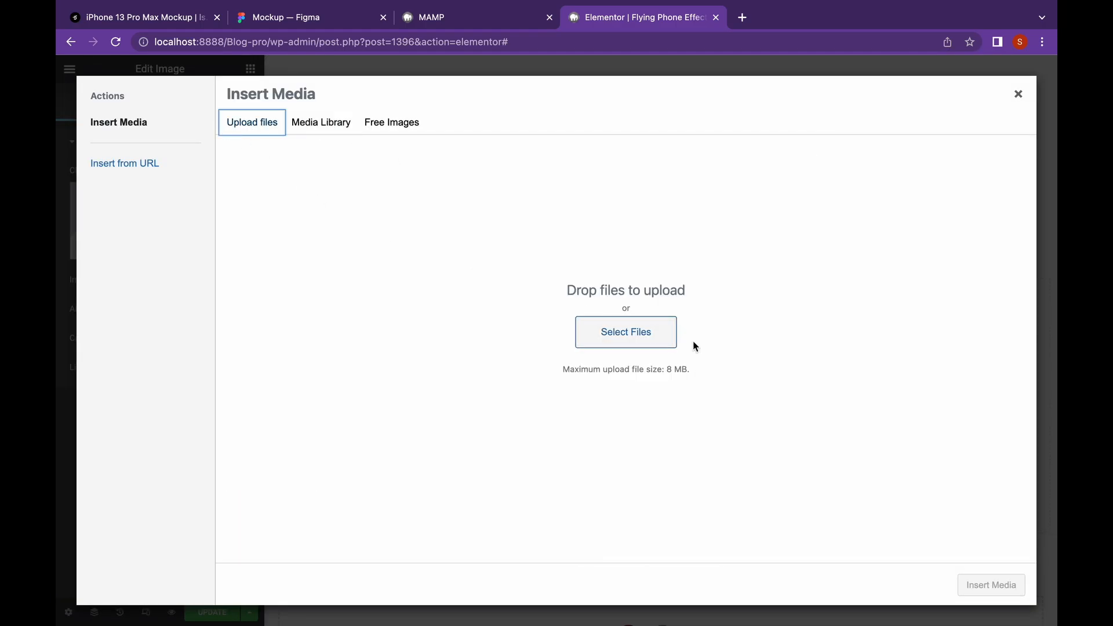
click(670, 340)
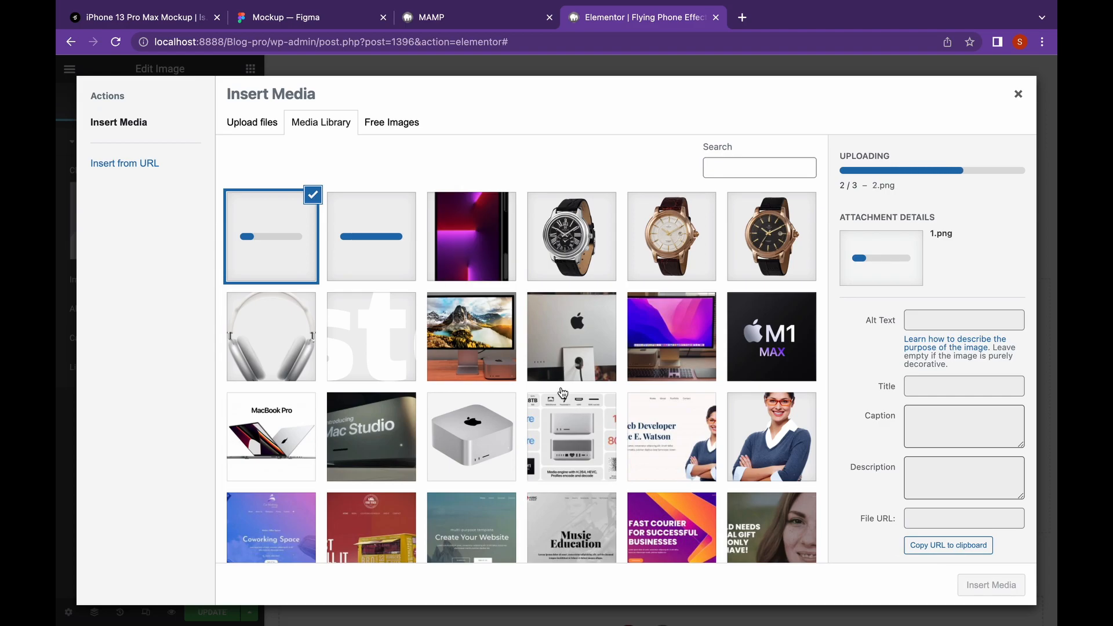
click(470, 238)
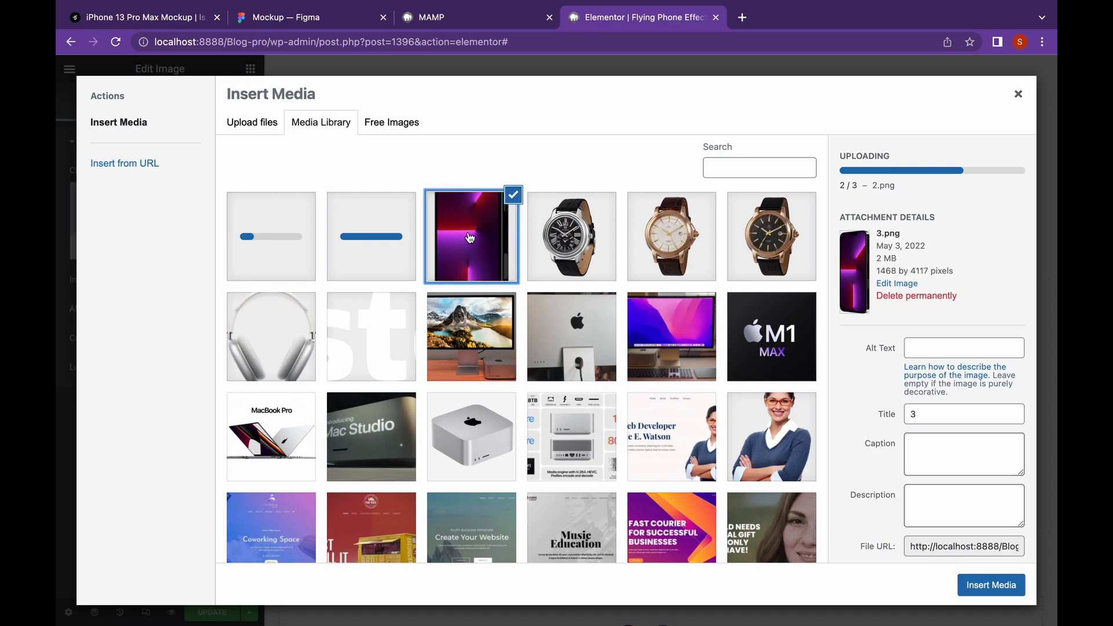
click(972, 586)
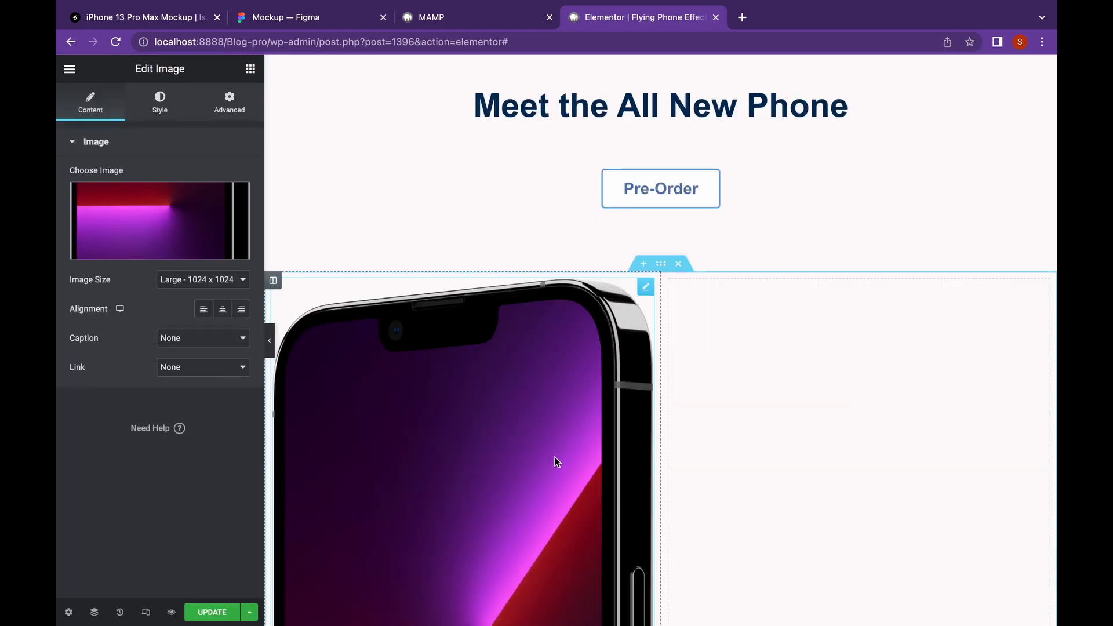
- Set the width of the purple phone image to 46% and preview the page without the editing panel
click(153, 110)
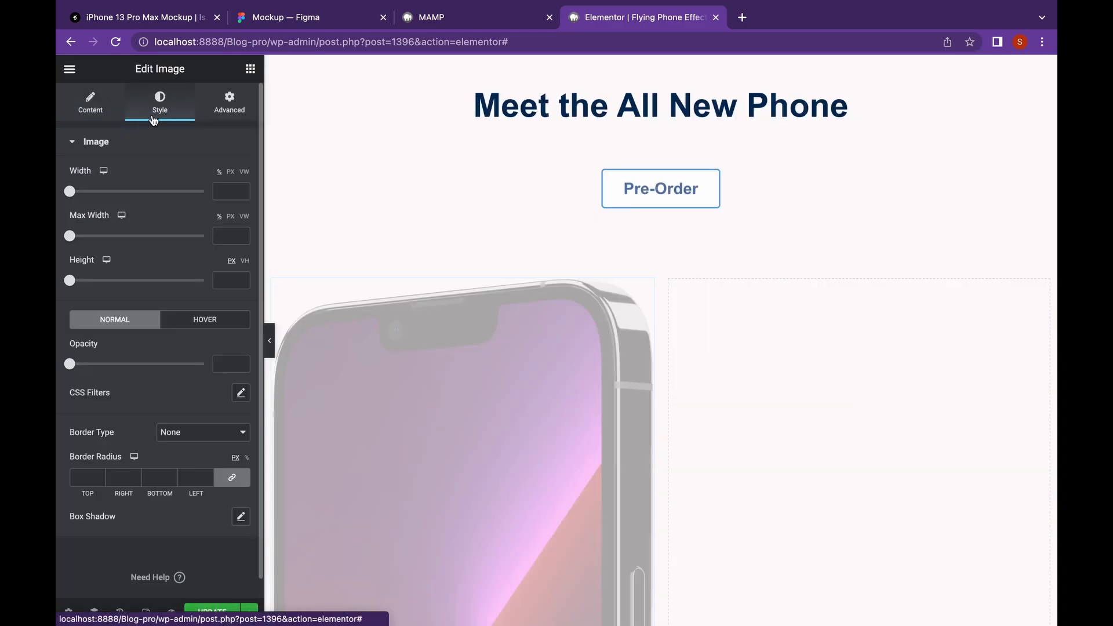
click(74, 191)
drag(75, 193, 114, 197)
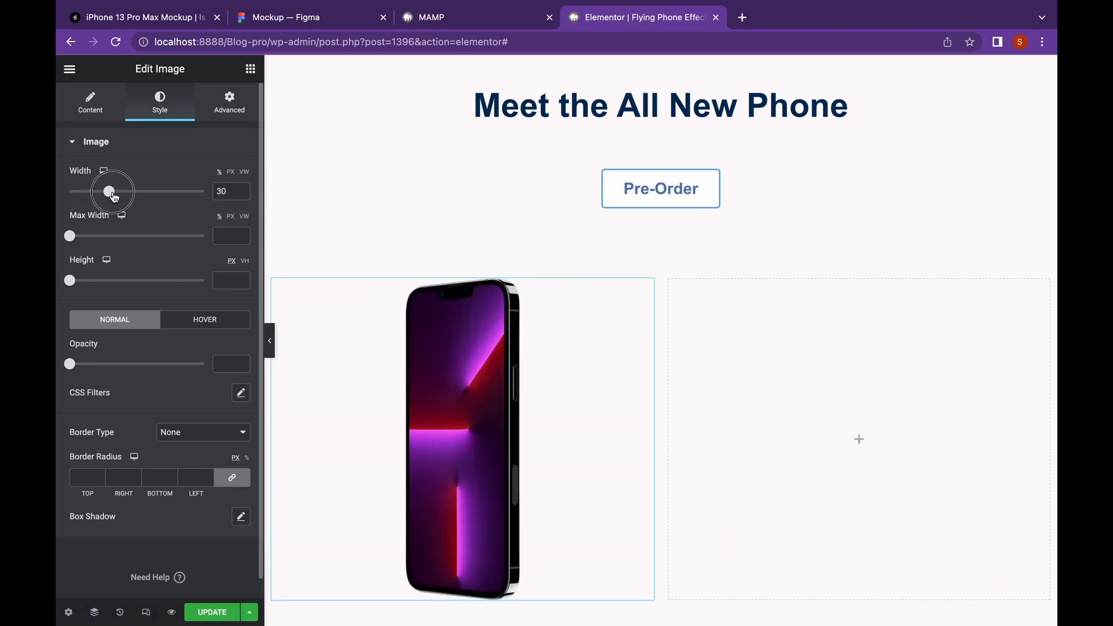
scroll(771, 226, down, 3)
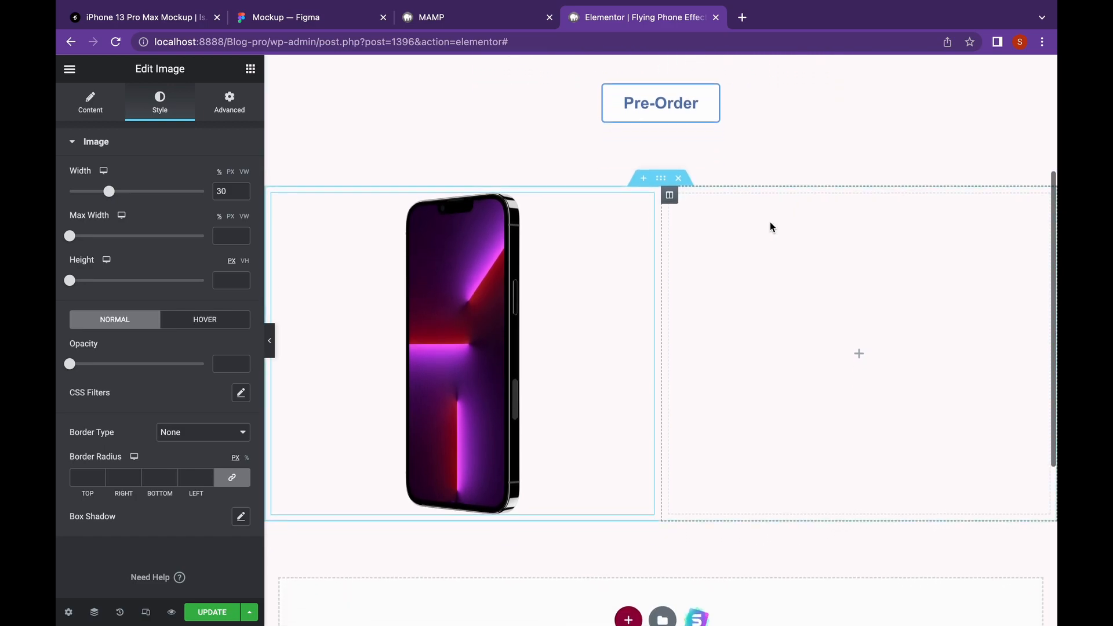
drag(109, 191, 130, 192)
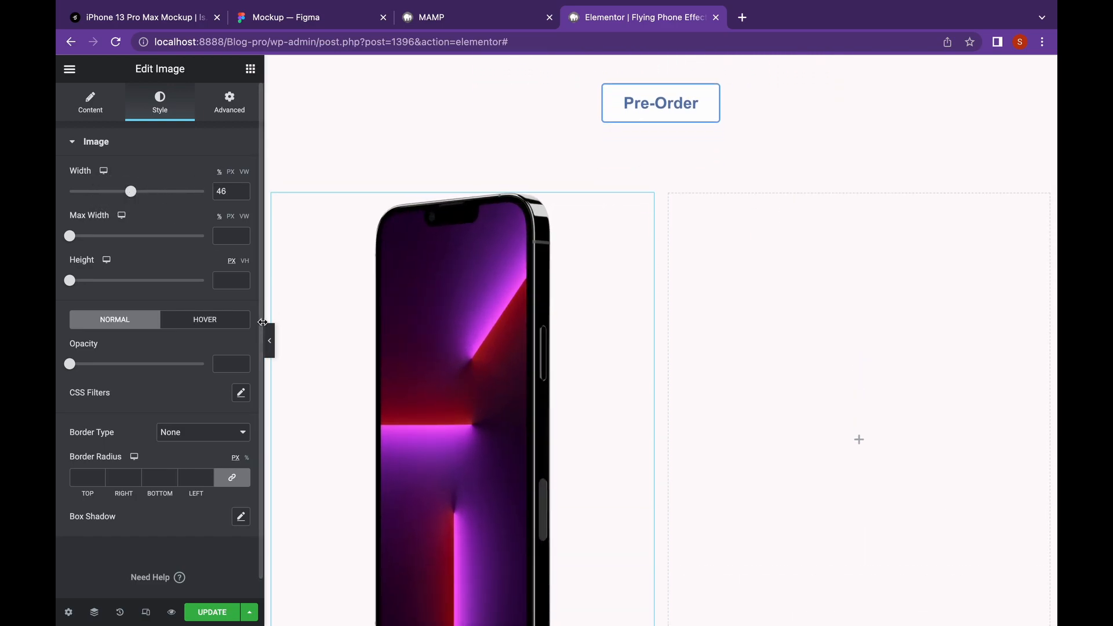
click(269, 348)
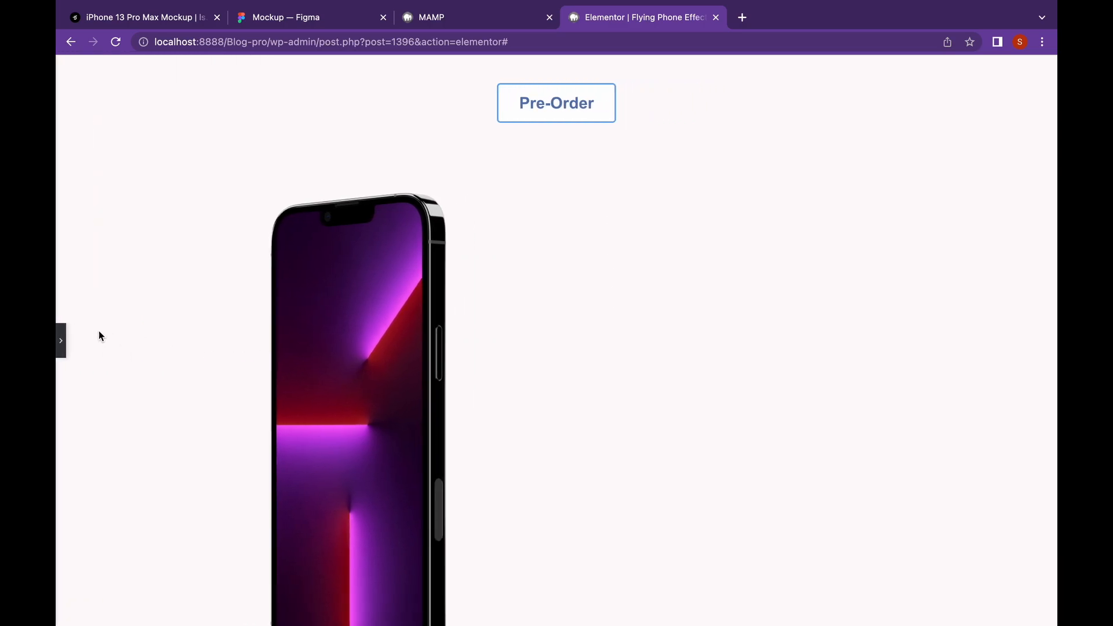
click(63, 335)
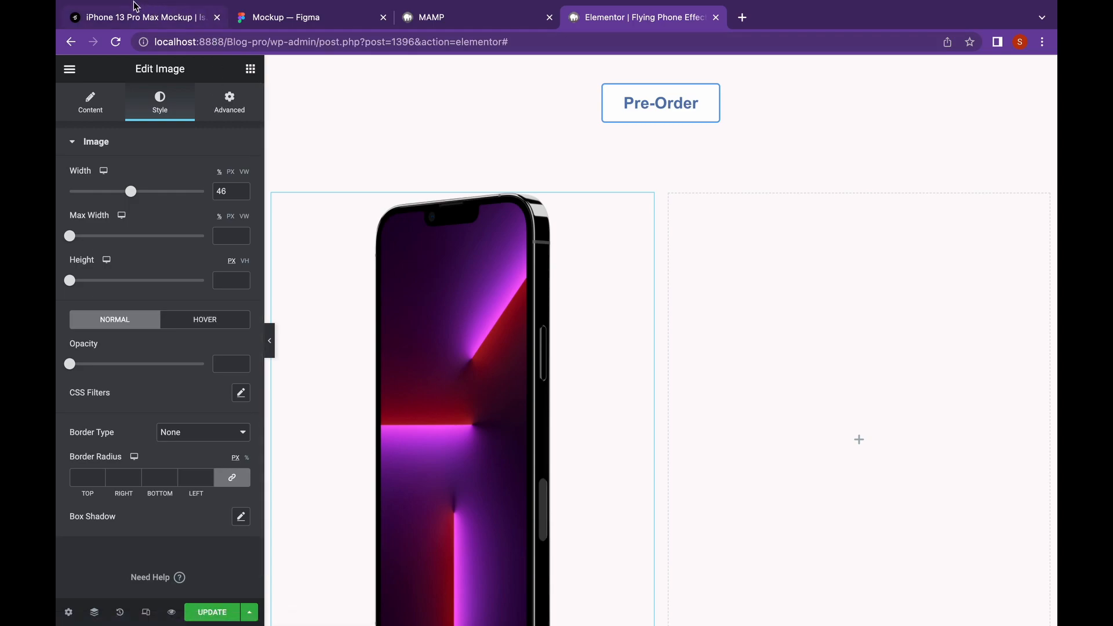
- Unlink the purple phone image's margin values, set its right margin to -30%, and preview the layout
click(223, 94)
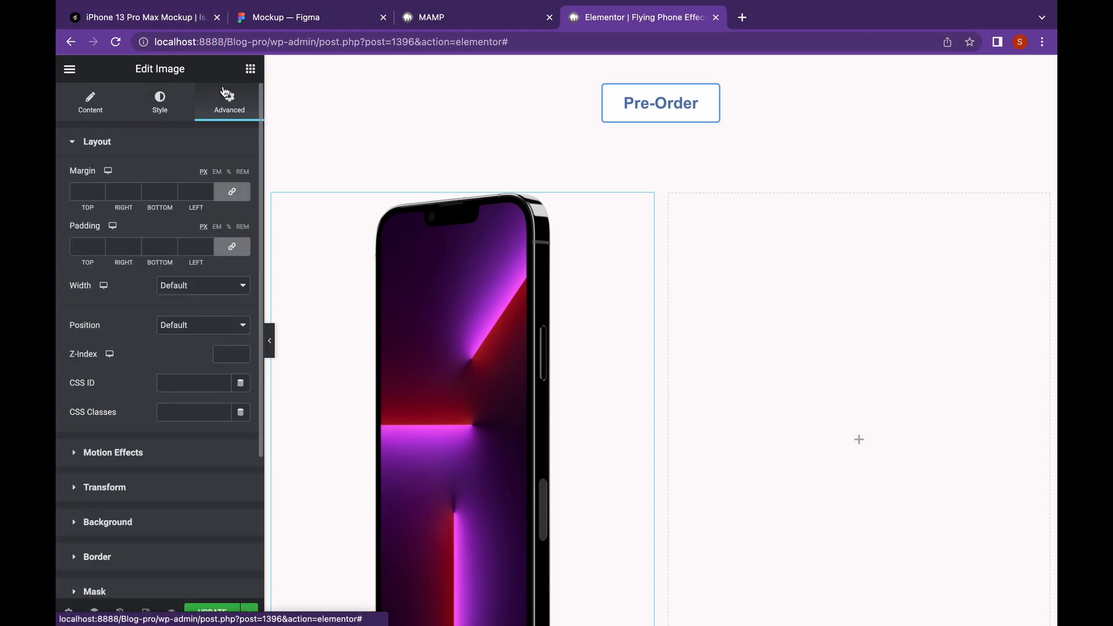
click(233, 192)
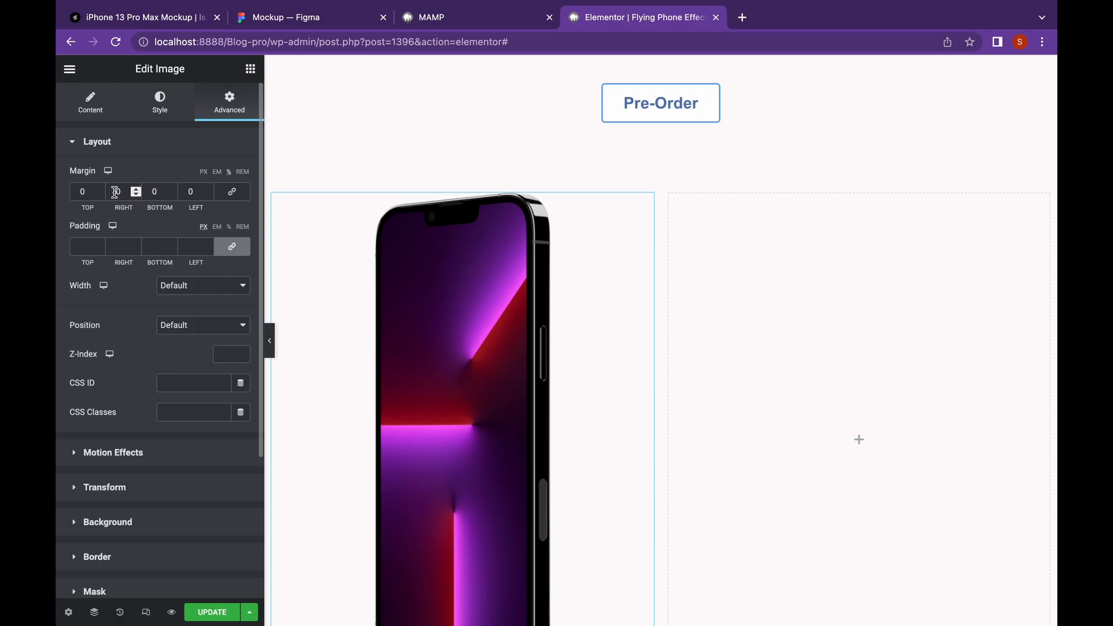
text(4)
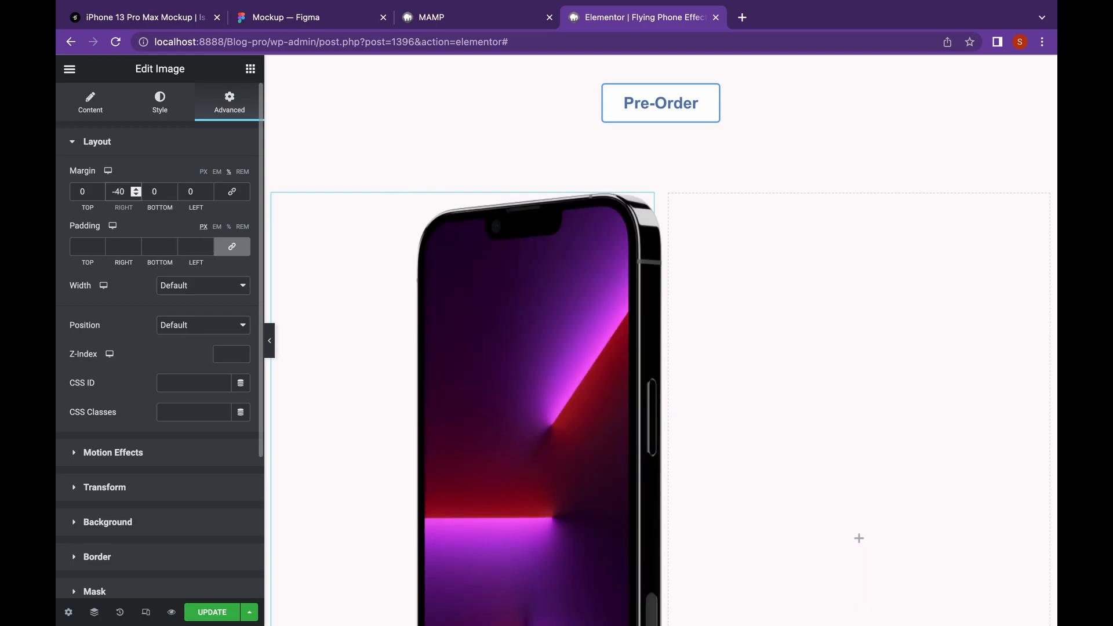
click(118, 191)
key(BackSpace)
text(3)
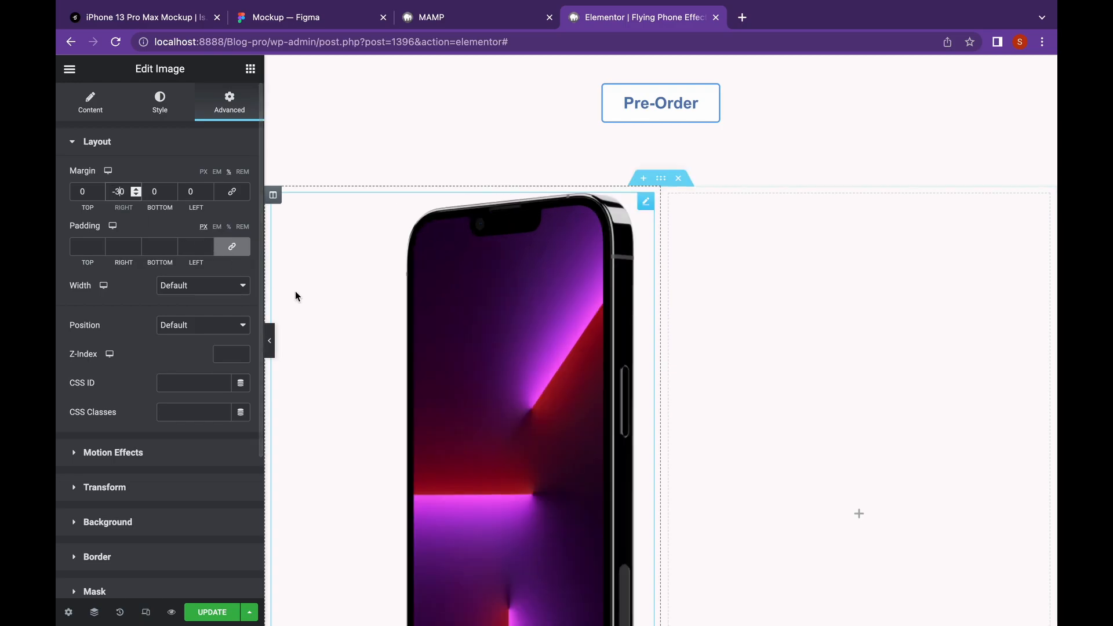
click(269, 341)
scroll(736, 410, up, 5)
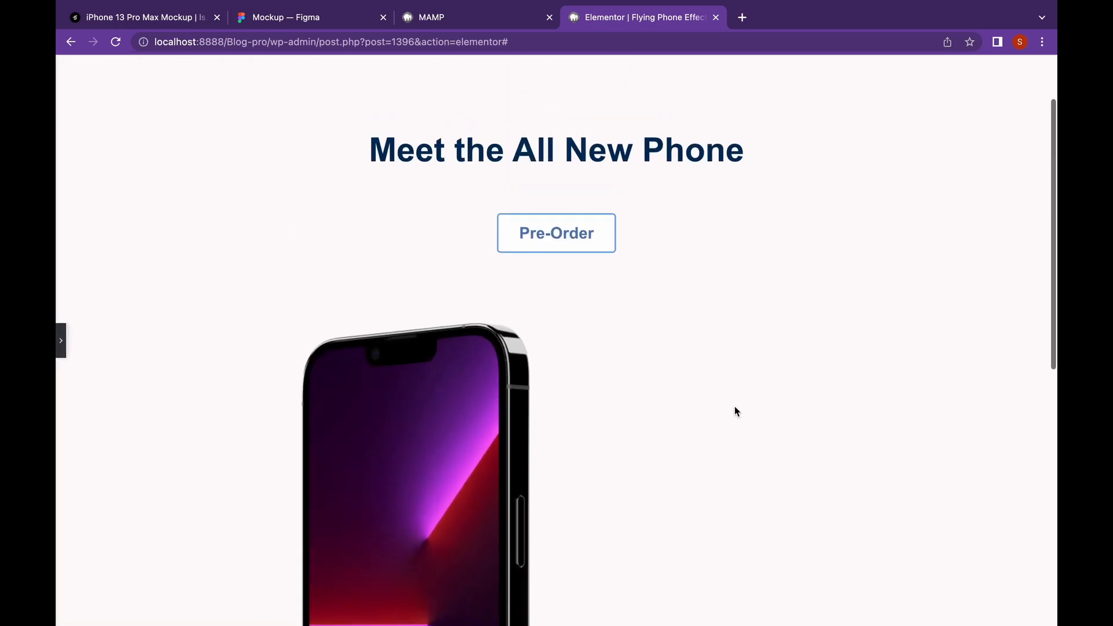
scroll(588, 410, down, 1)
scroll(588, 412, down, 3)
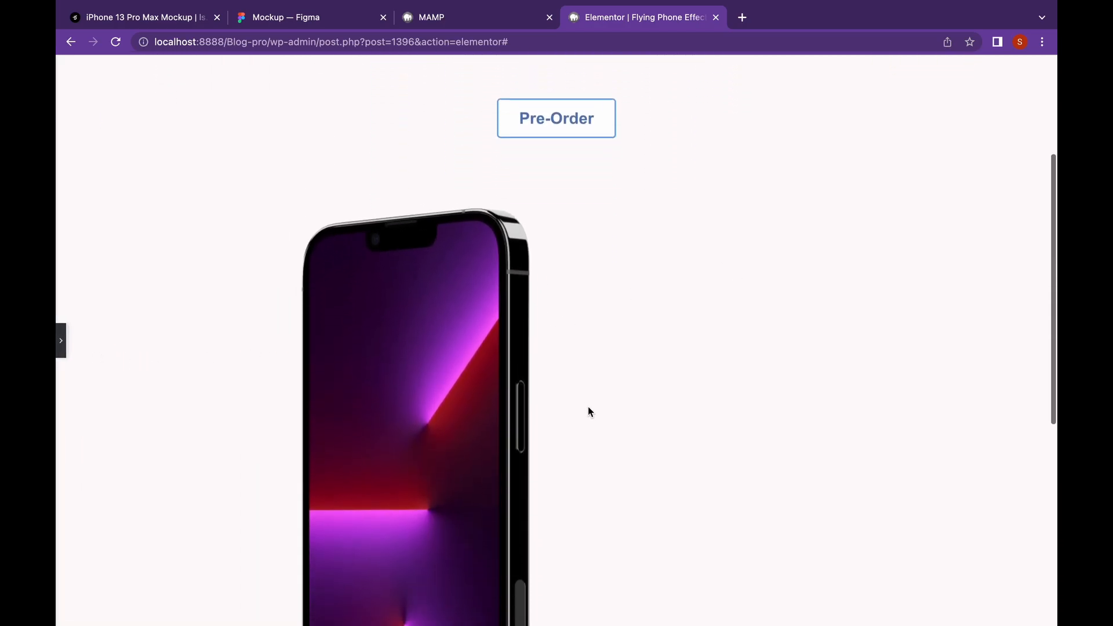
click(63, 341)
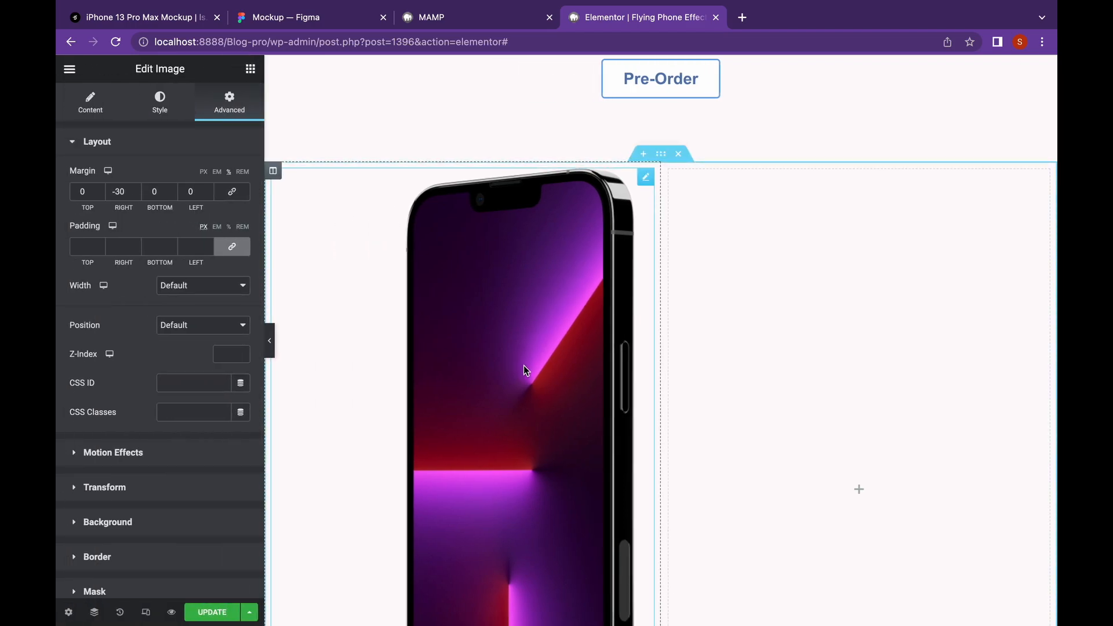
- Duplicate the column holding the purple phone image and delete the empty column beside the copy
right_click(274, 168)
click(316, 194)
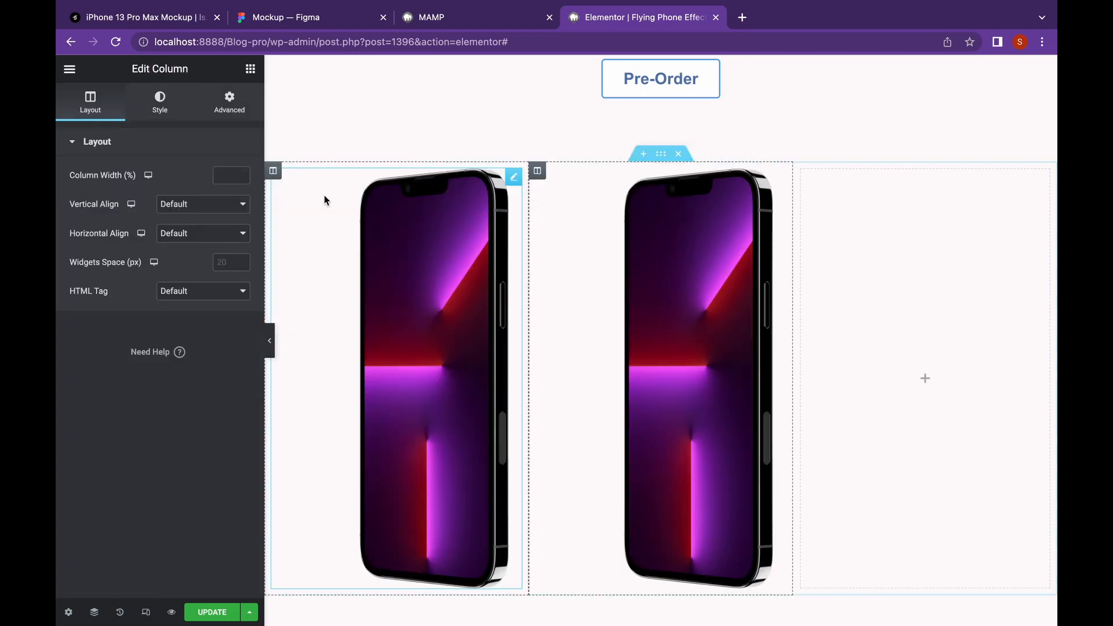
right_click(806, 174)
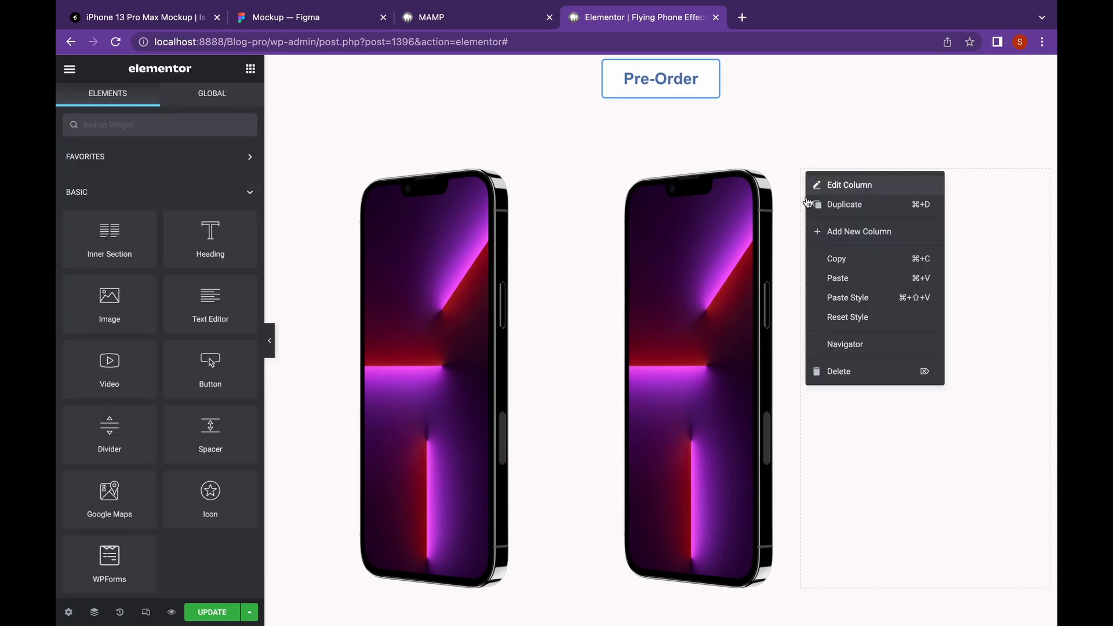
click(848, 369)
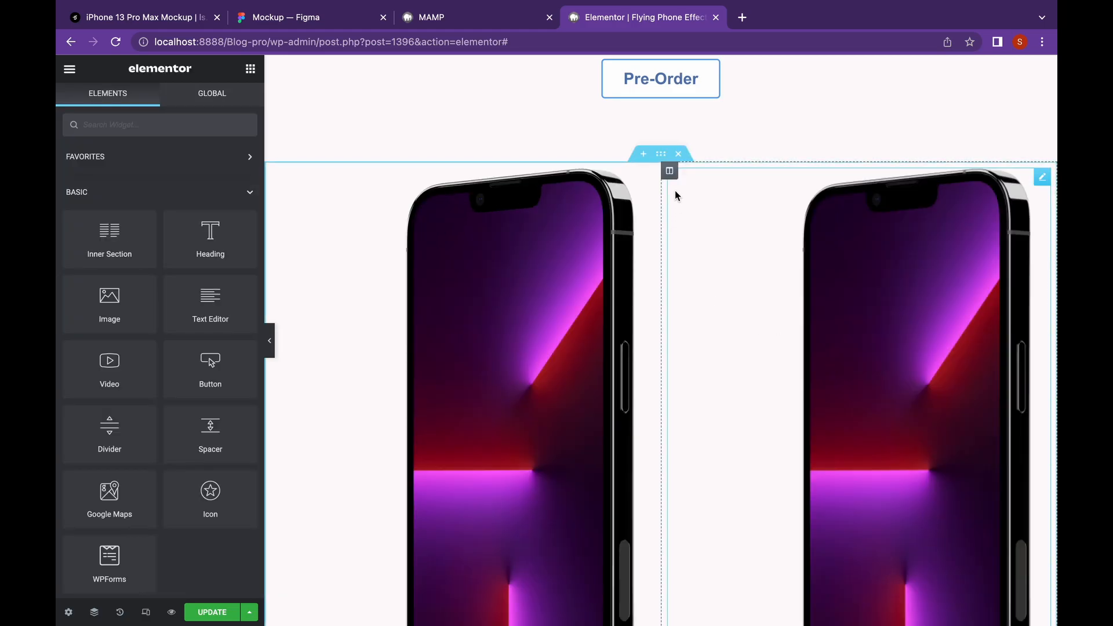
- Replace the image in the duplicated column with the green phone picture from the media library
click(796, 261)
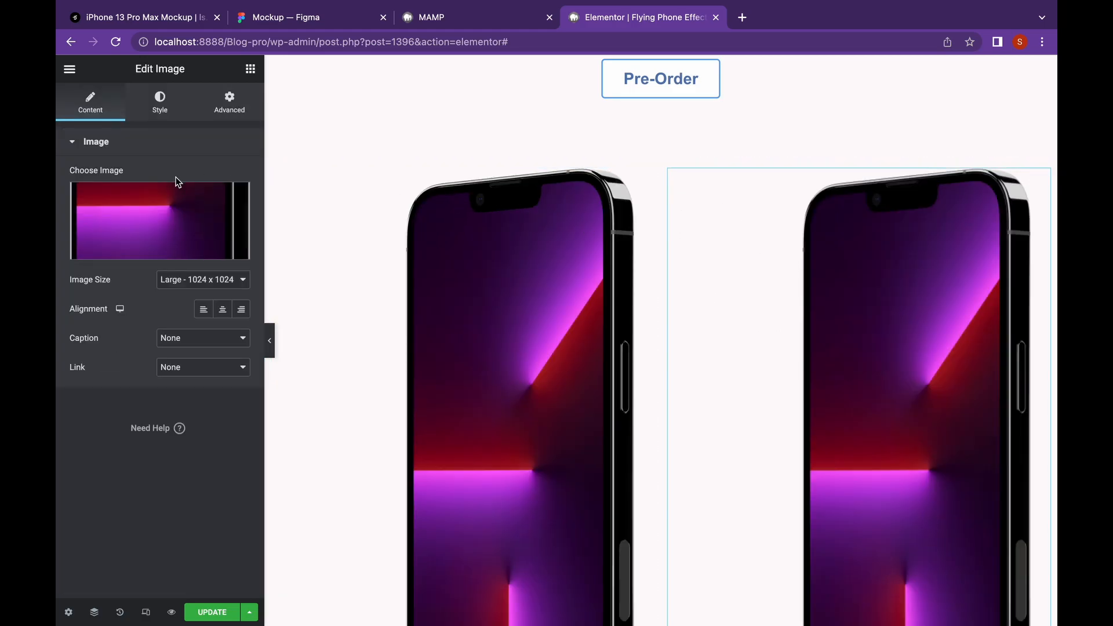
click(152, 247)
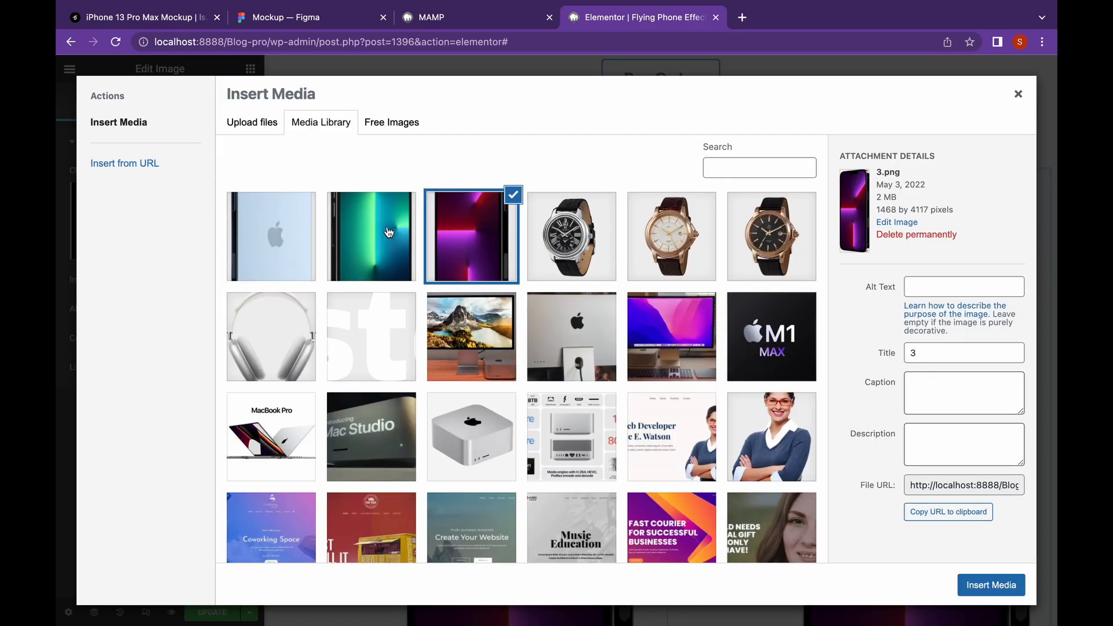
click(385, 233)
click(988, 588)
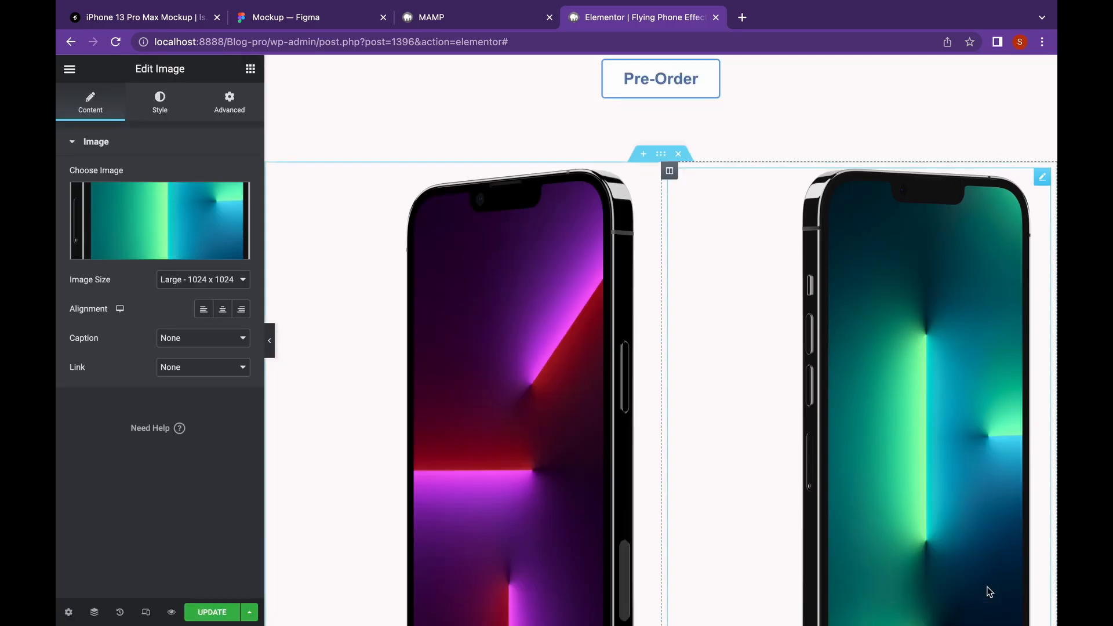
- Set the green phone image's right margin to 0 and left margin to -30%, and preview the layout
click(229, 102)
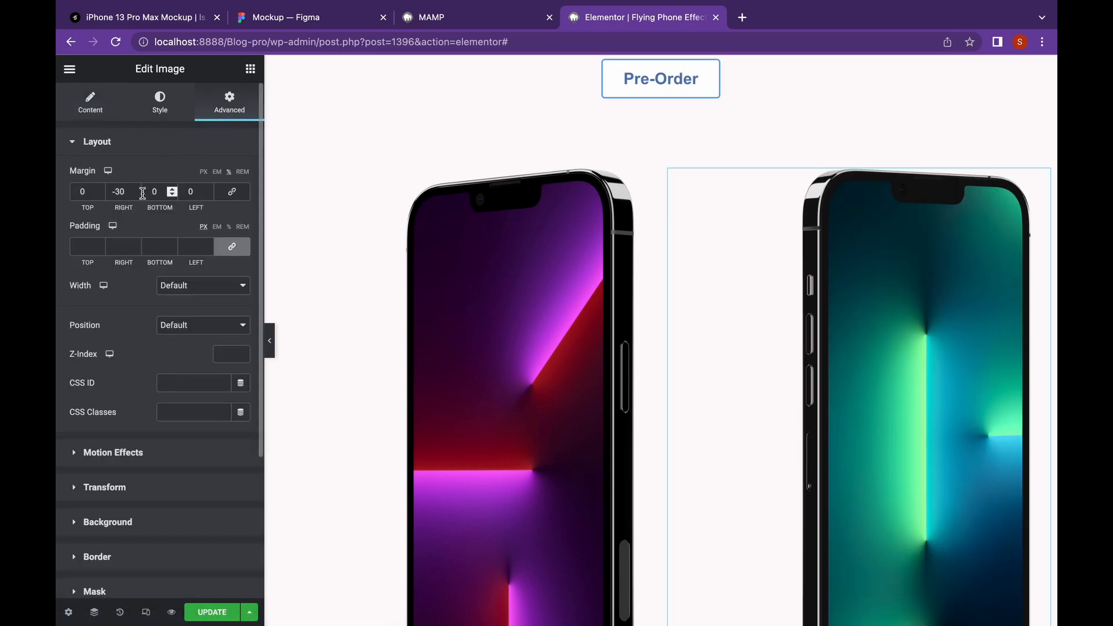
click(184, 190)
text(3)
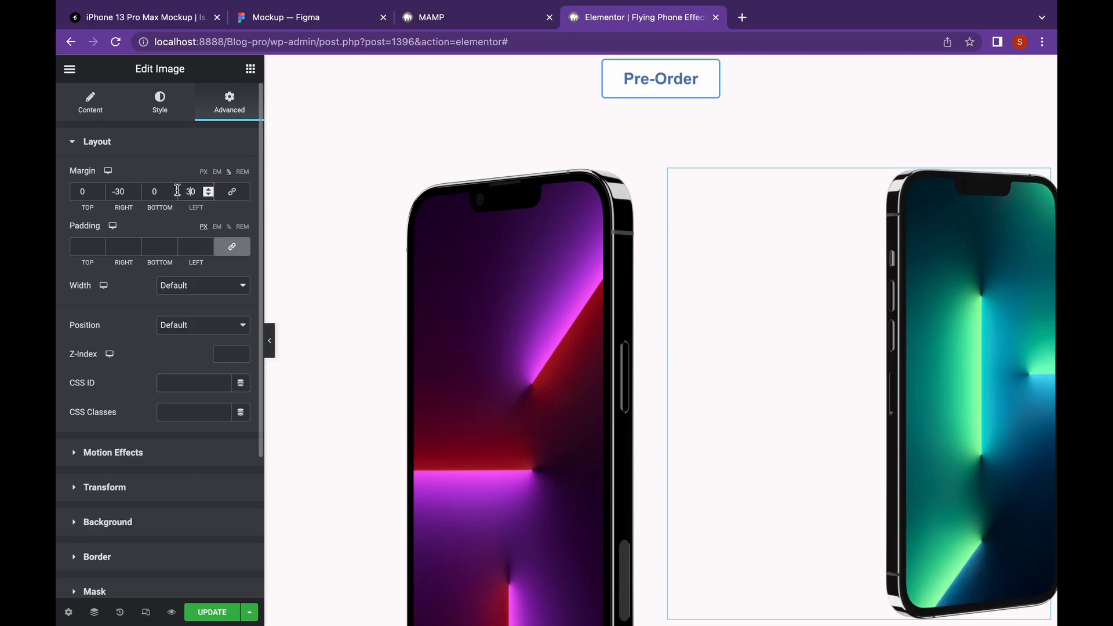
click(120, 189)
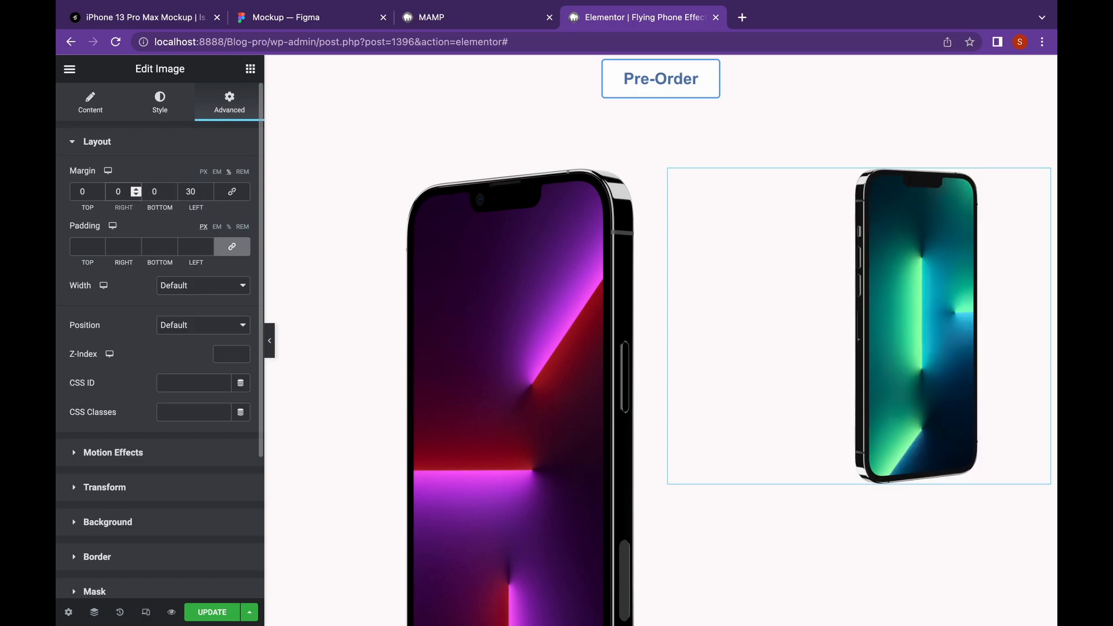
click(186, 191)
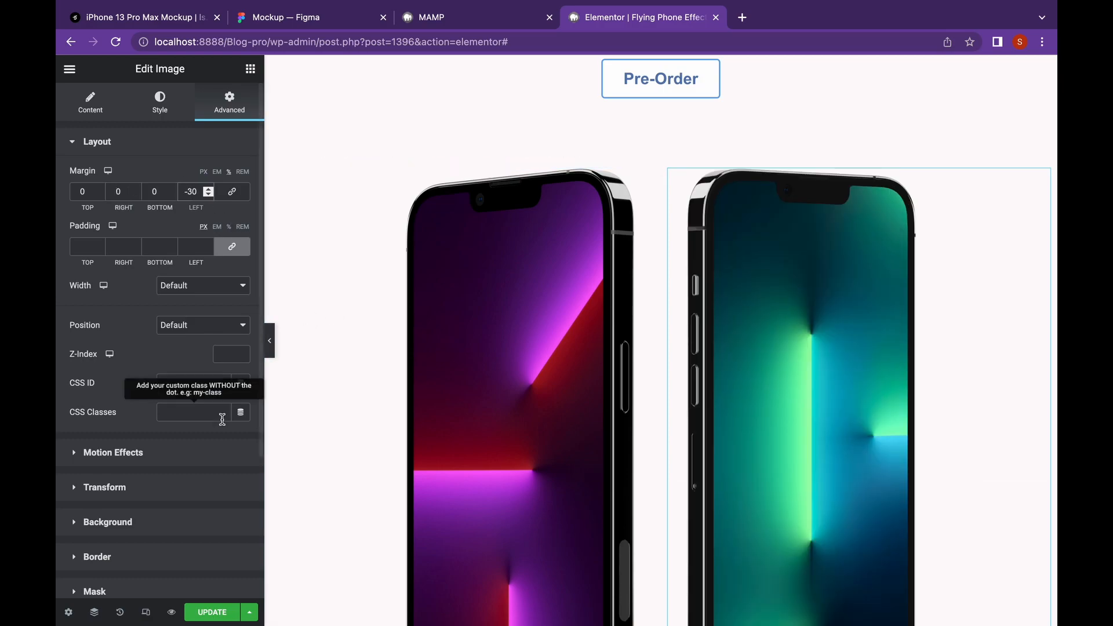
click(270, 353)
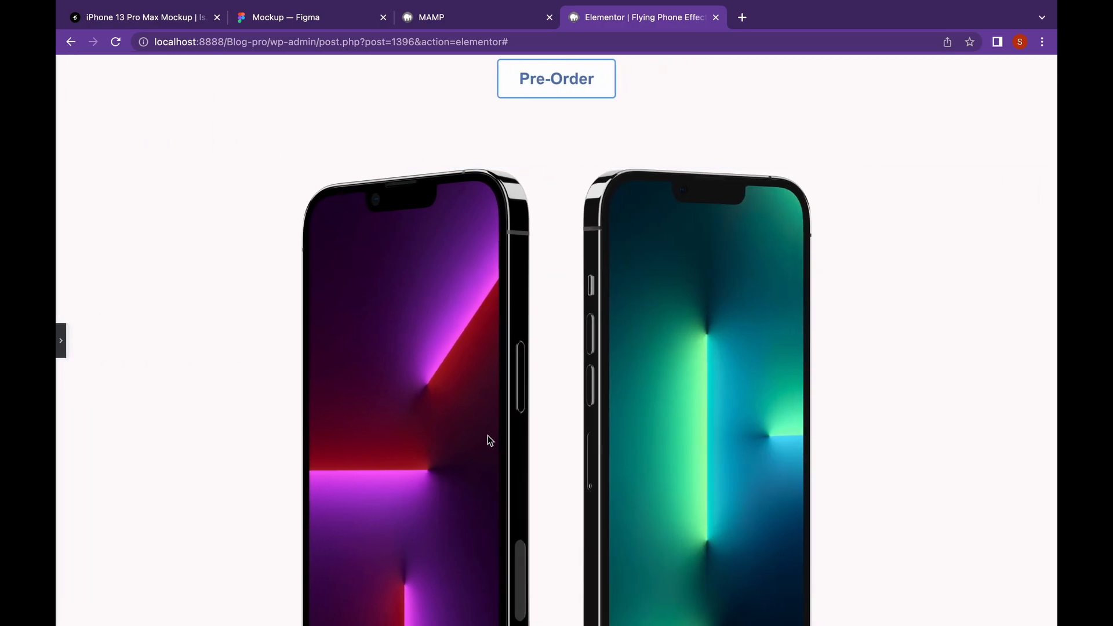
scroll(464, 432, up, 3)
scroll(207, 346, down, 3)
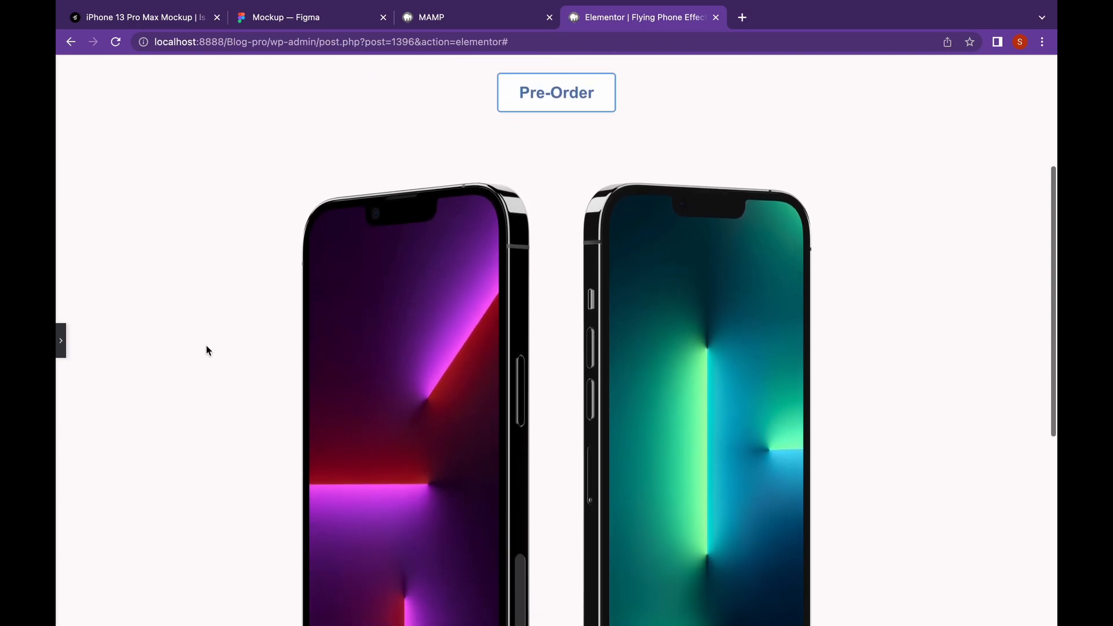
- Change the green phone image's left margin to -20%
click(62, 341)
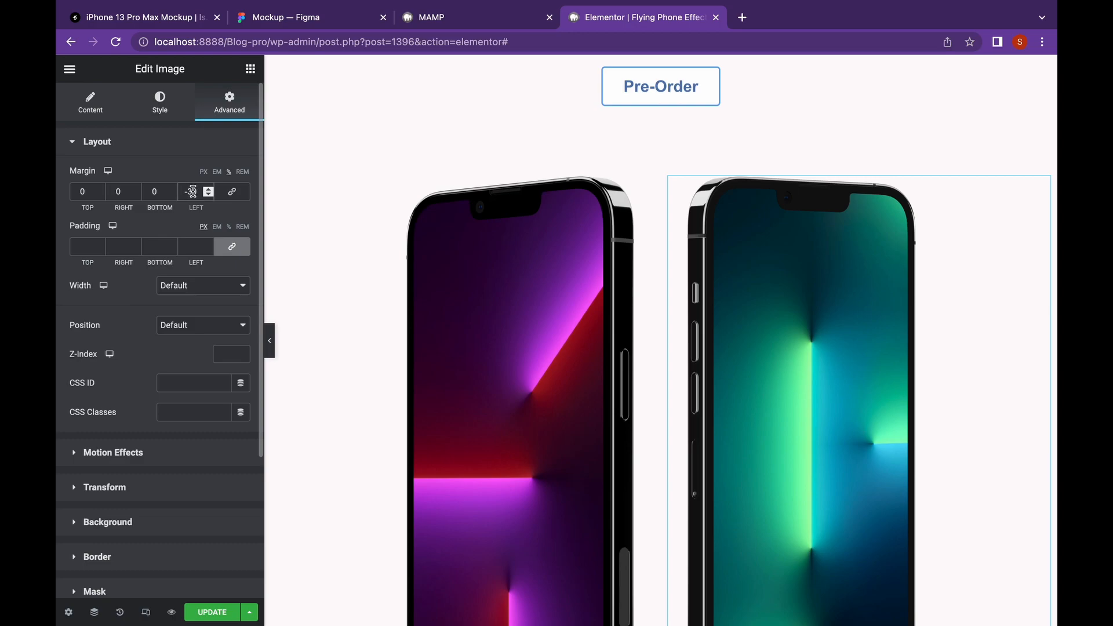
text(20)
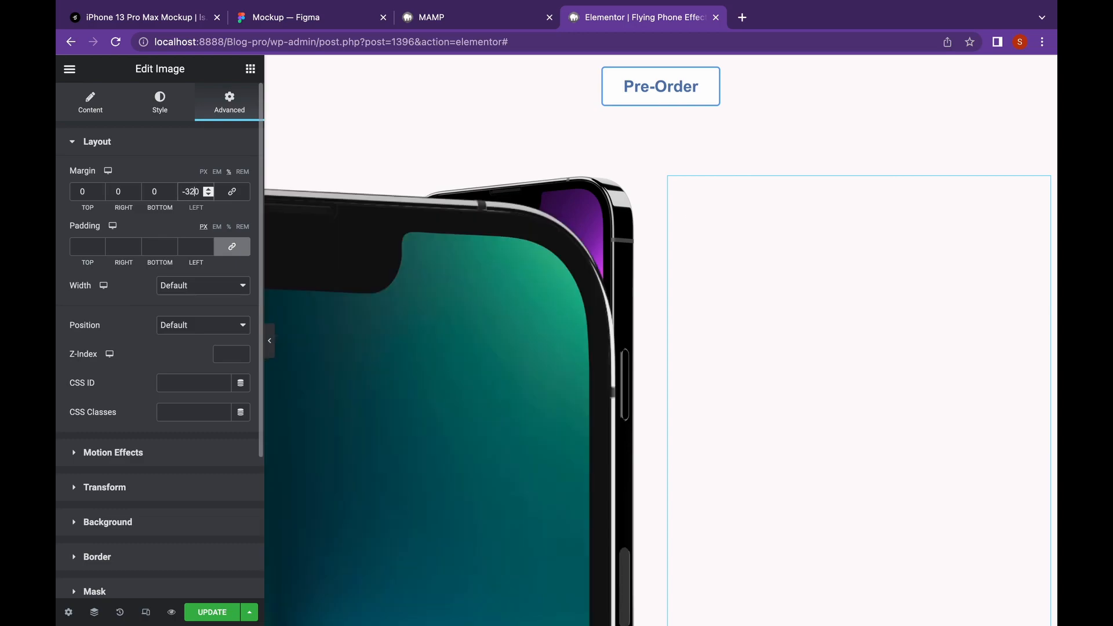
key(BackSpace)
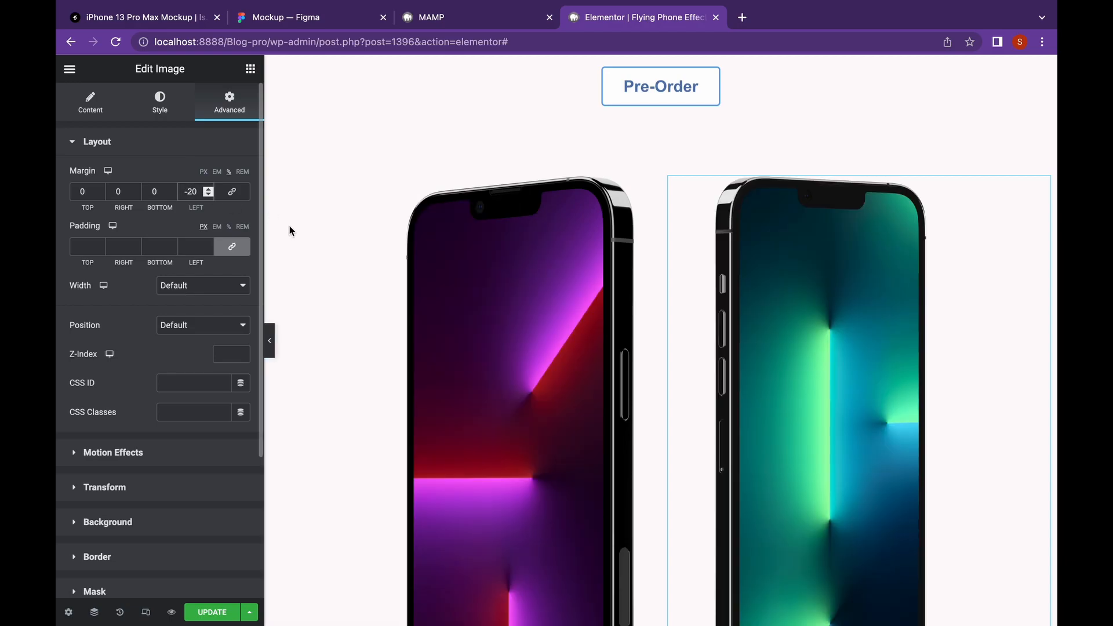
- Set the right margin of the purple phone image to -20%
click(472, 311)
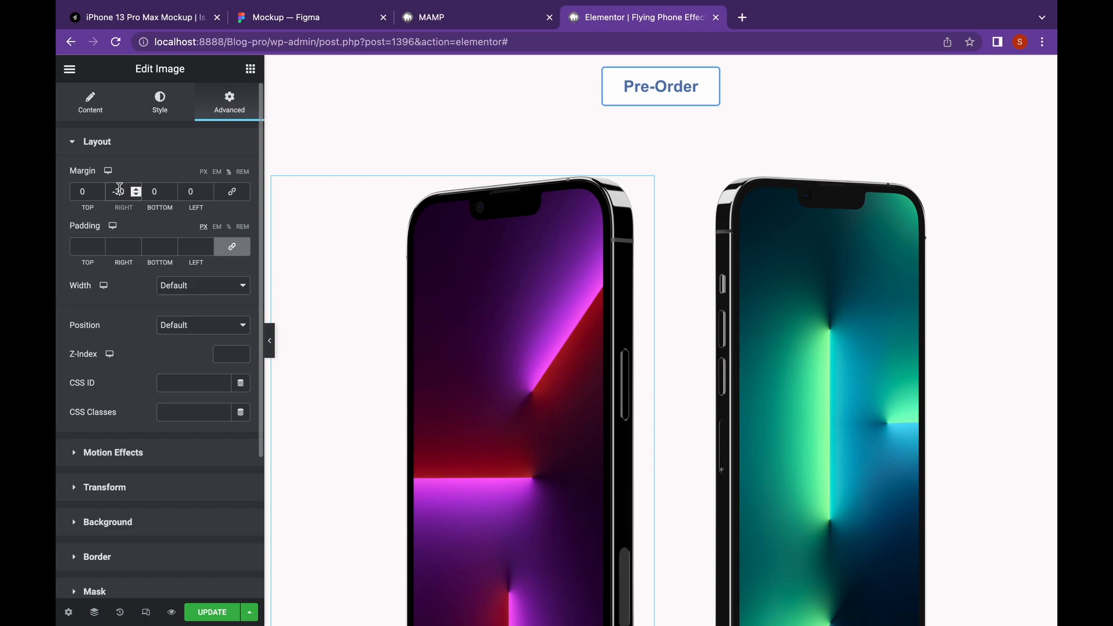
text(3)
key(BackSpace)
text(2)
key(BackSpace)
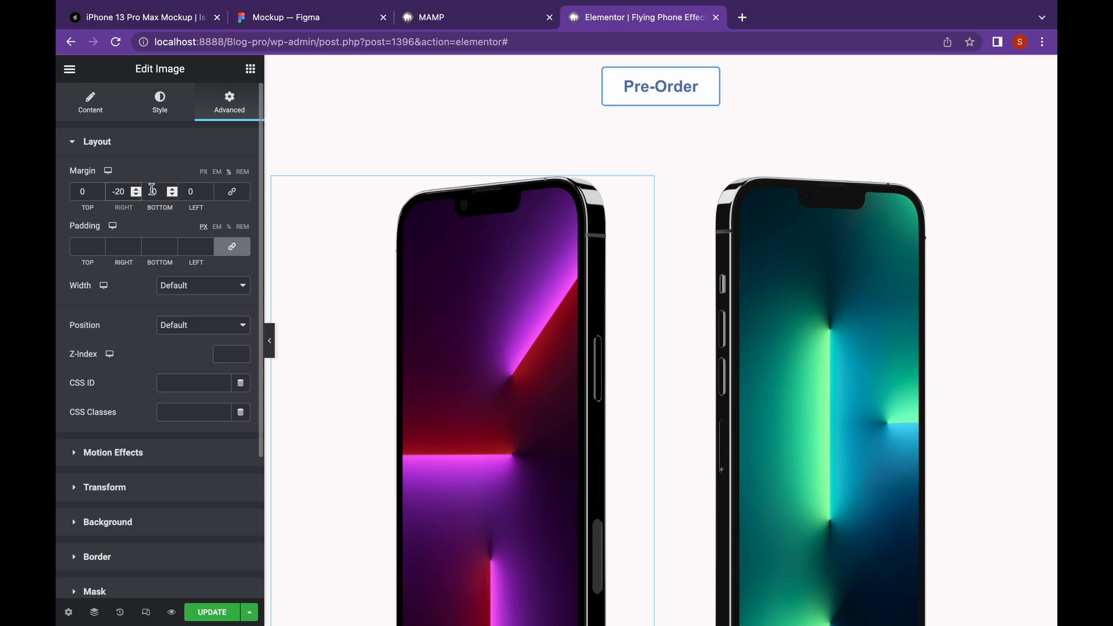
- Try different top margins on the purple phone image and settle on 5%
click(78, 192)
text(1)
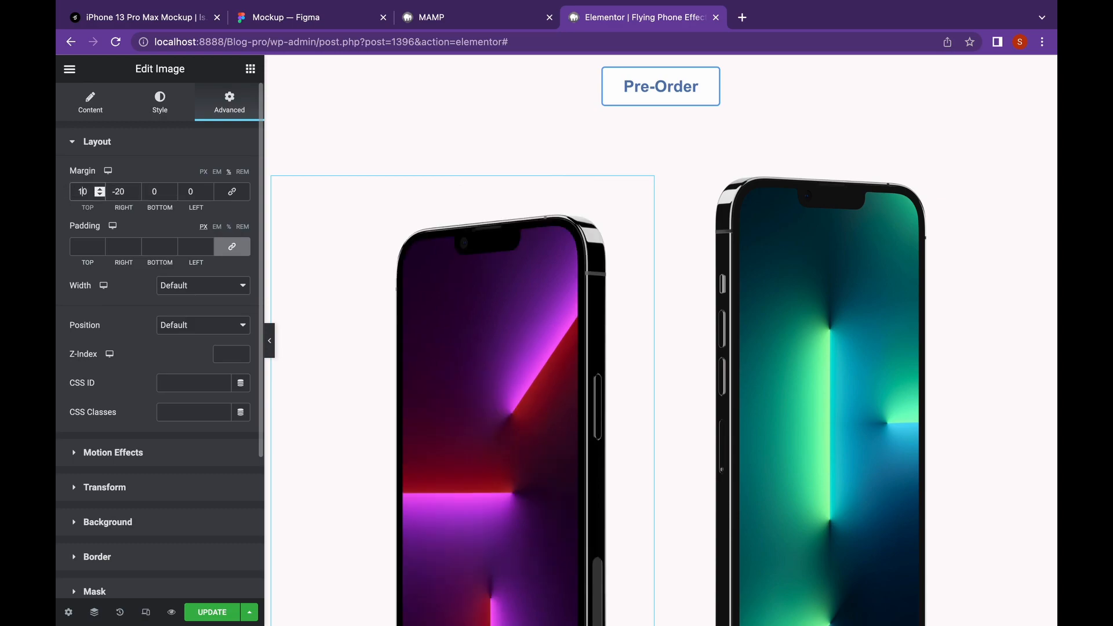
key(BackSpace)
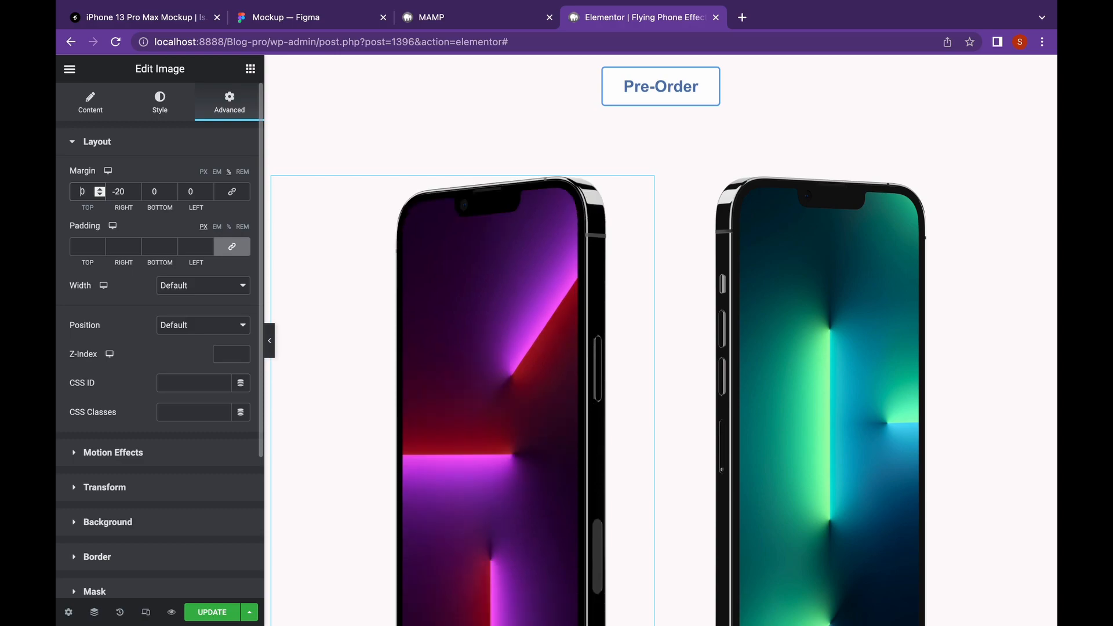
text(5)
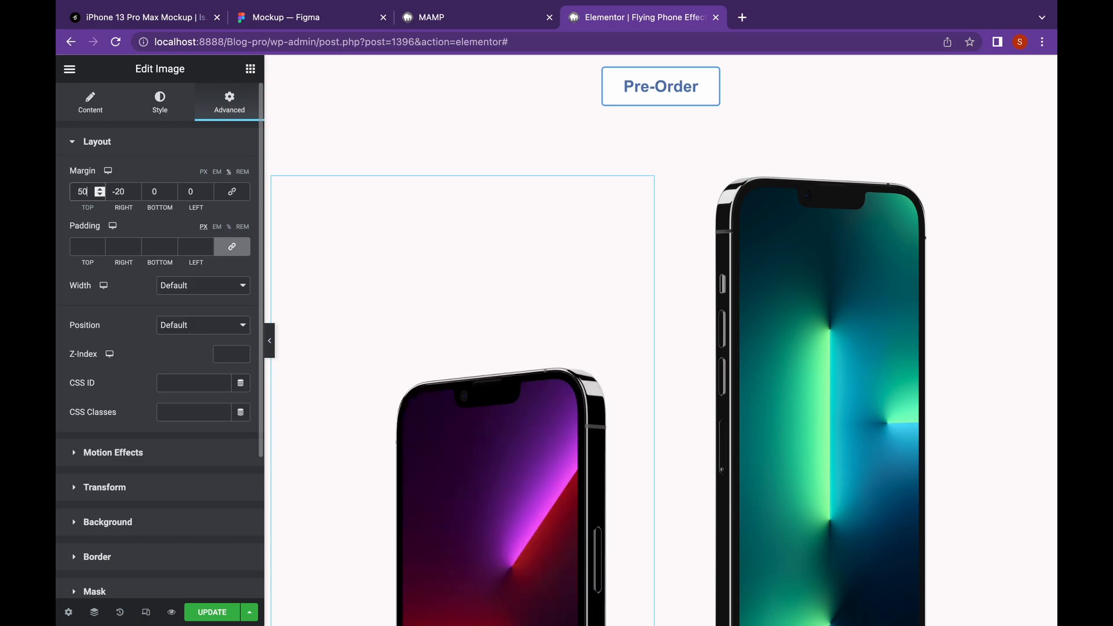
key(BackSpace)
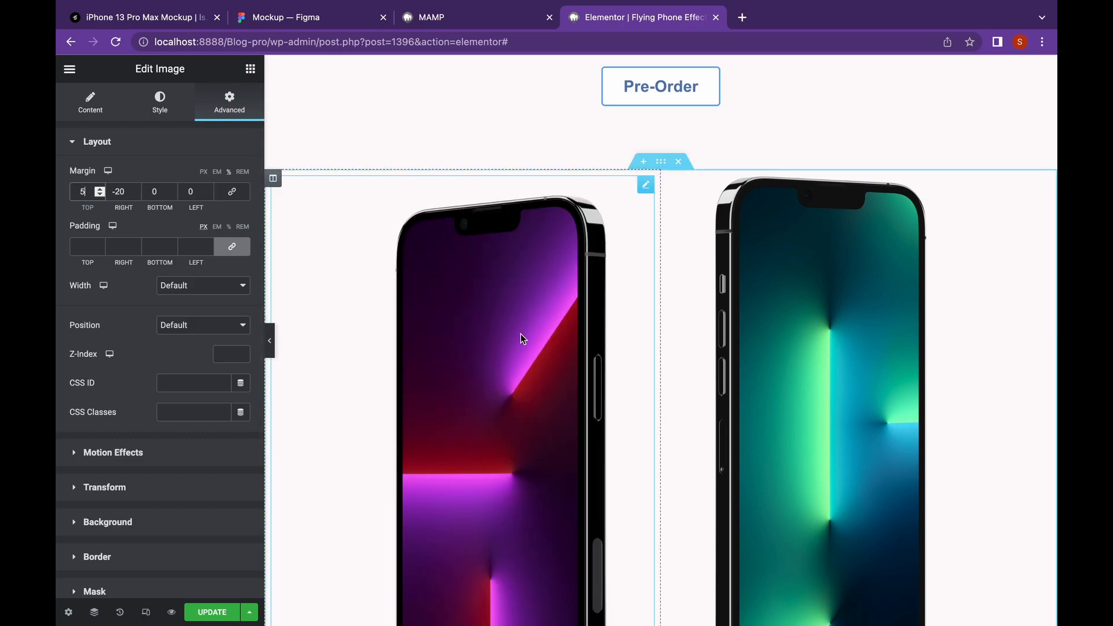
- Adjust the purple phone image's right margin to -25%
click(124, 188)
key(BackSpace)
text(5)
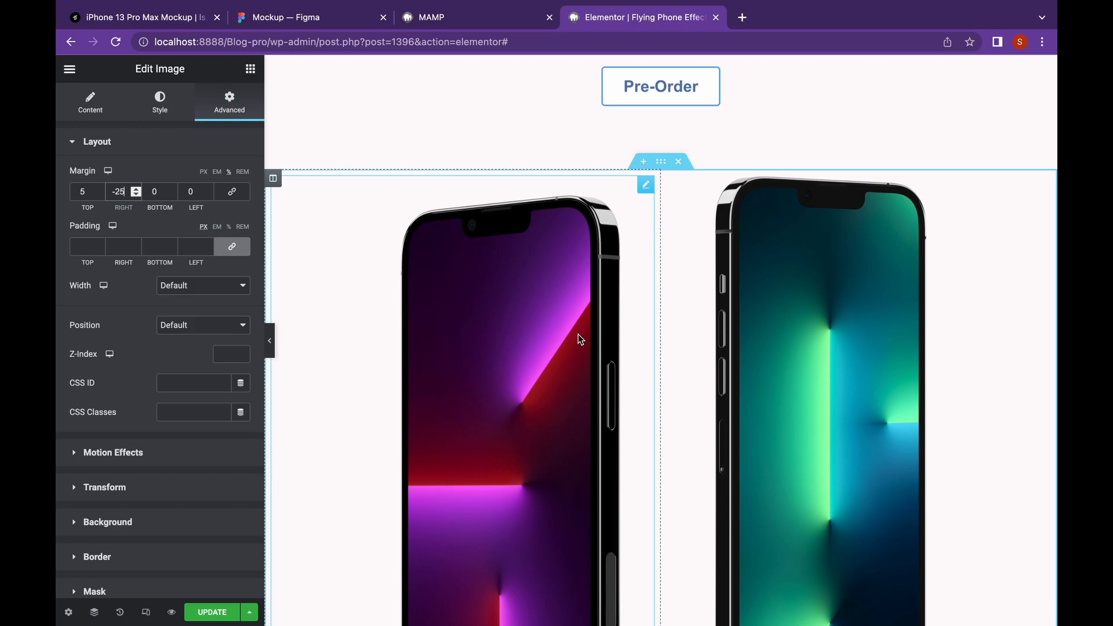
- Reduce the purple phone image's width to 40% so its size matches the green phone
scroll(579, 303, down, 5)
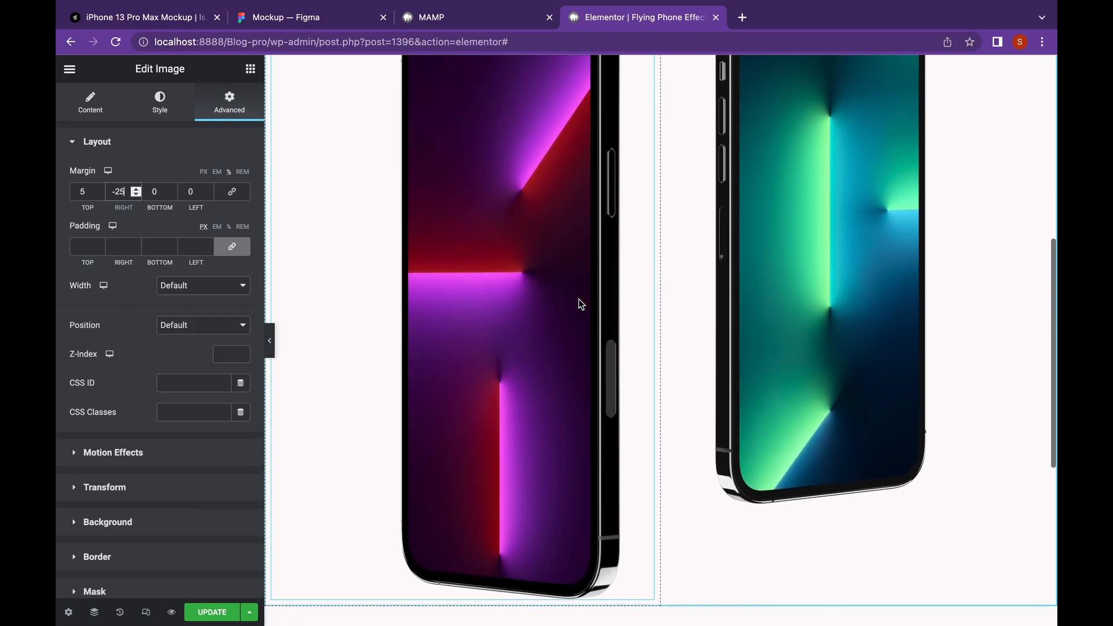
scroll(579, 301, up, 5)
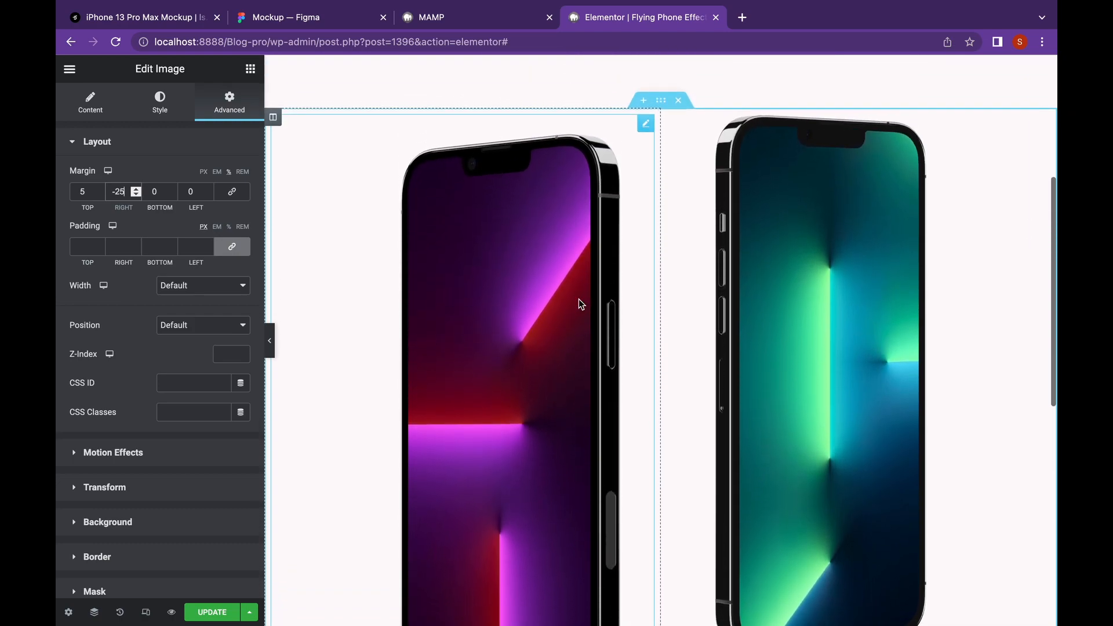
scroll(579, 299, down, 2)
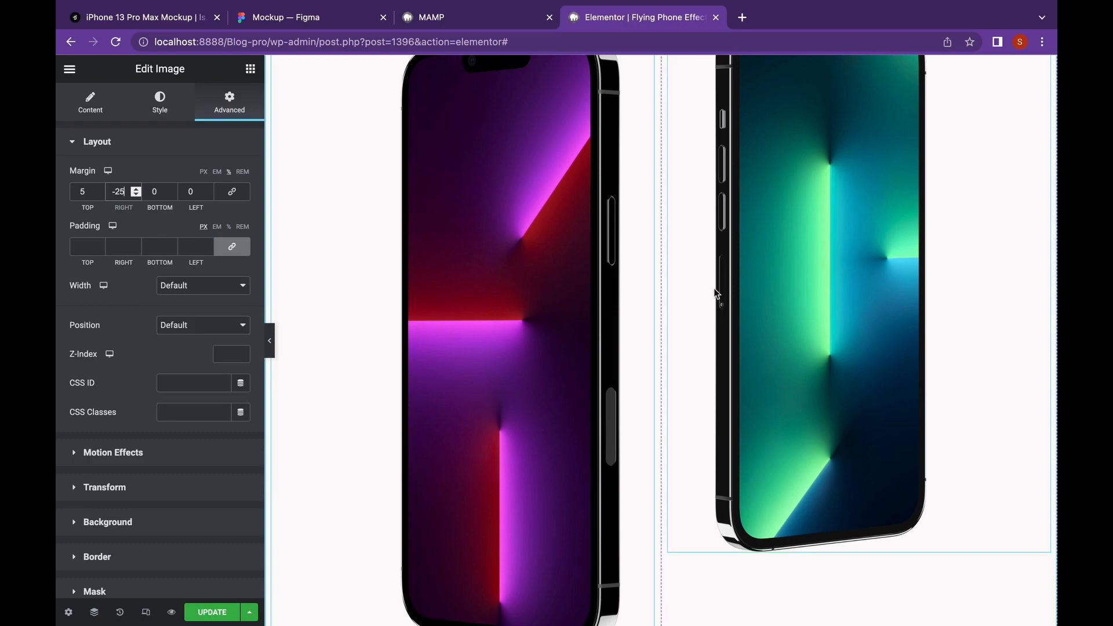
scroll(571, 296, up, 3)
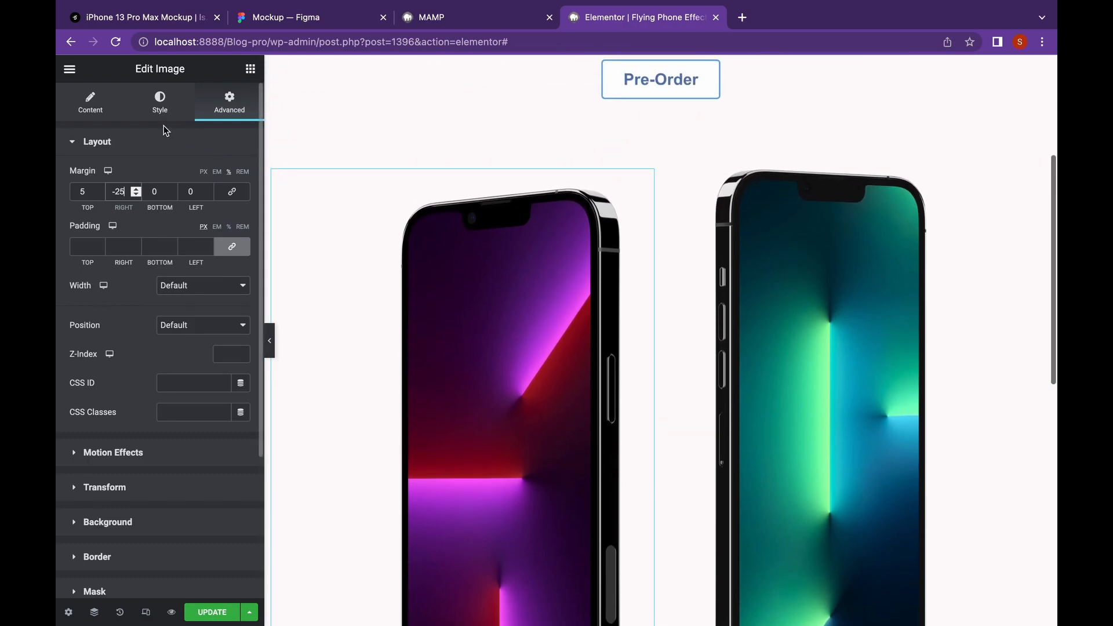
click(160, 103)
scroll(532, 368, down, 2)
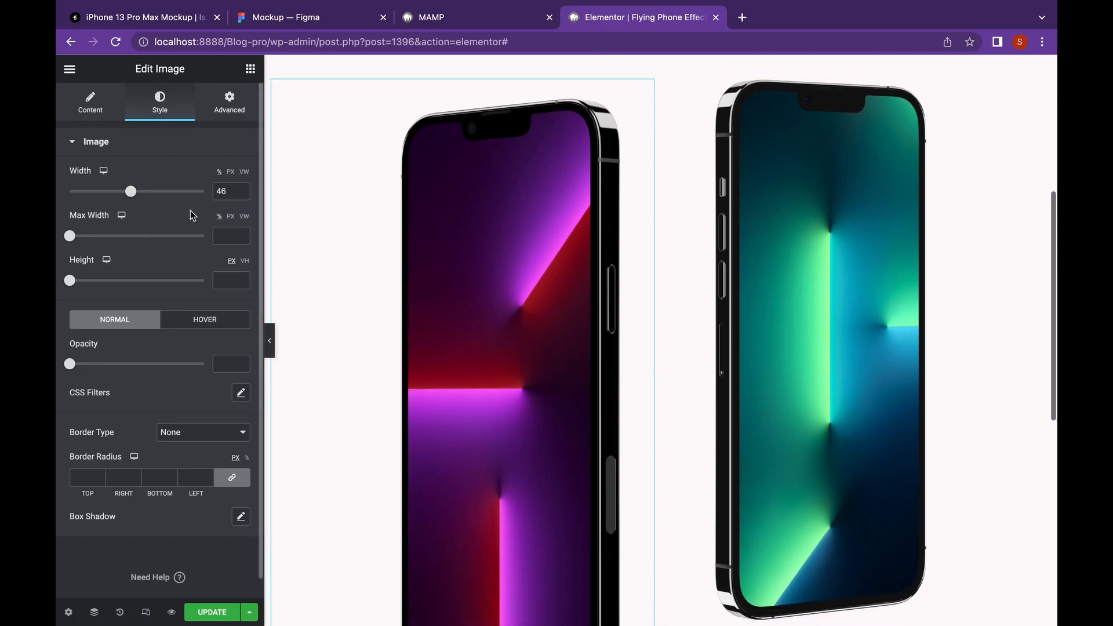
drag(131, 194, 124, 193)
scroll(748, 346, down, 1)
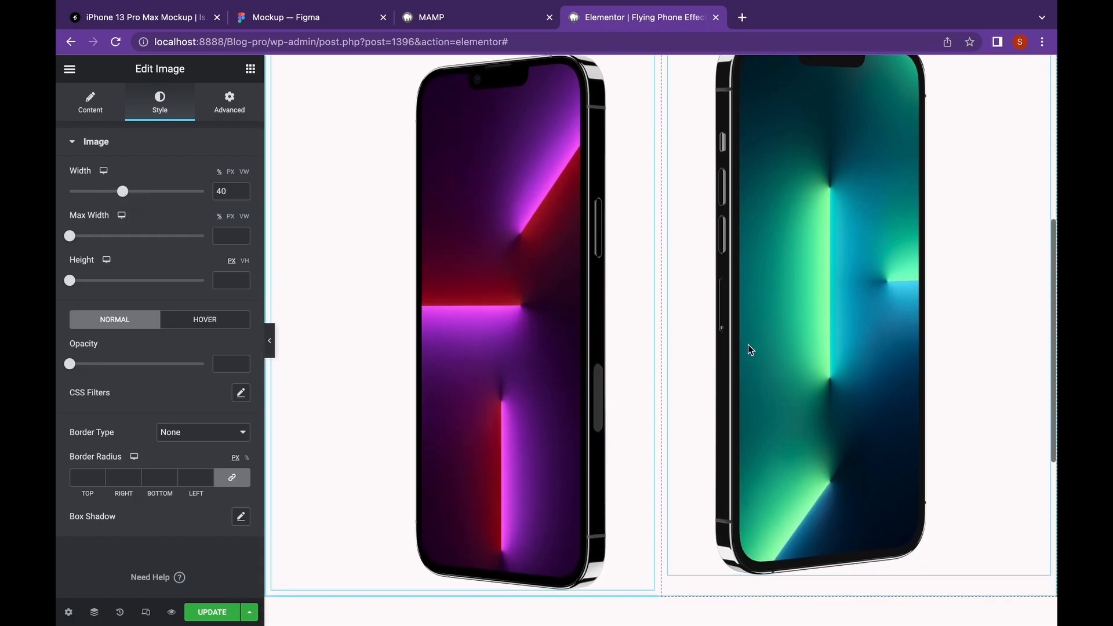
scroll(749, 347, up, 3)
scroll(748, 350, down, 1)
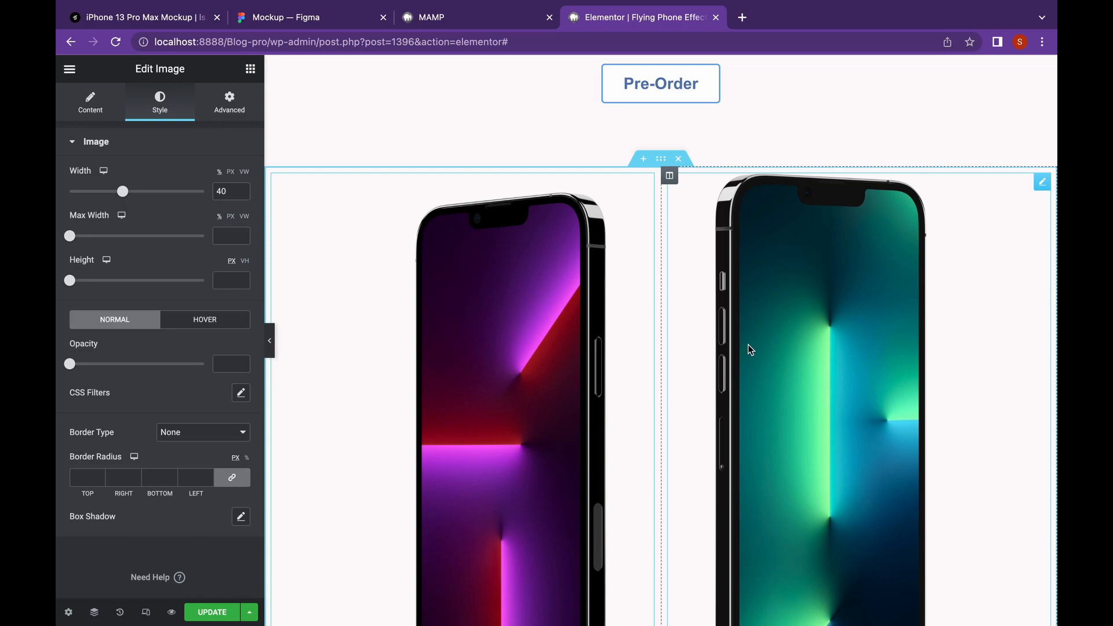
- Add a new single-column section below the two phone images
scroll(749, 346, down, 5)
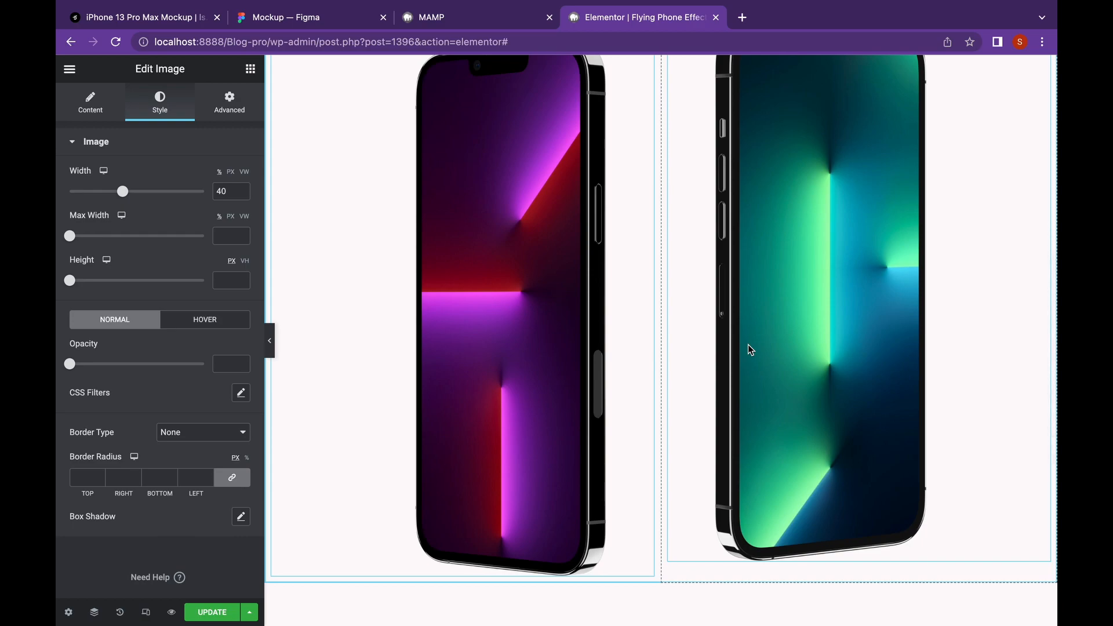
scroll(749, 350, down, 5)
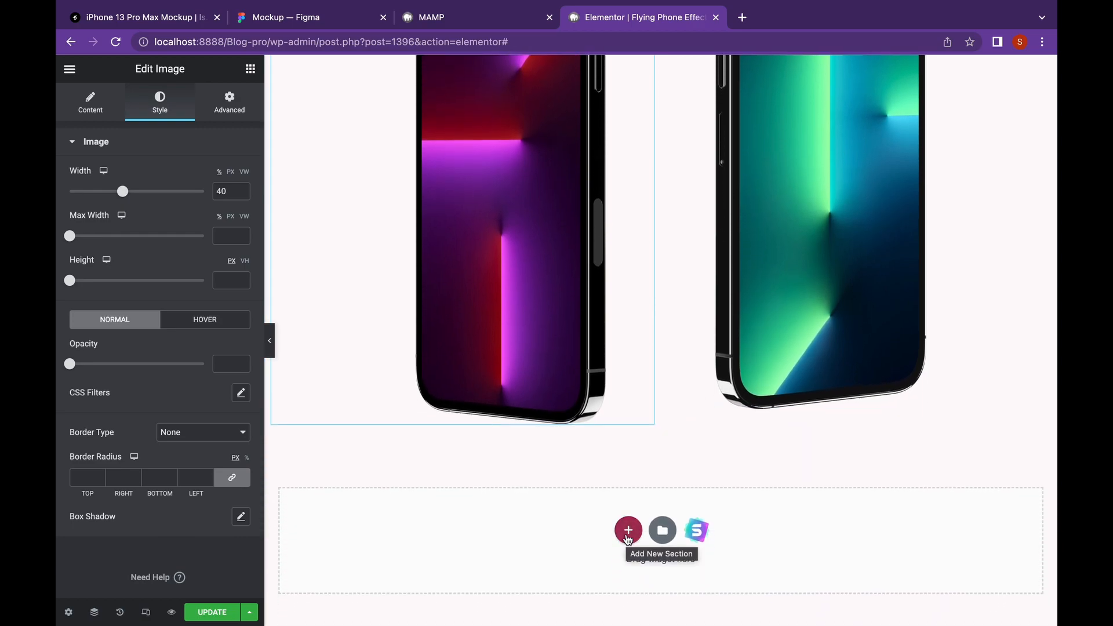
click(628, 530)
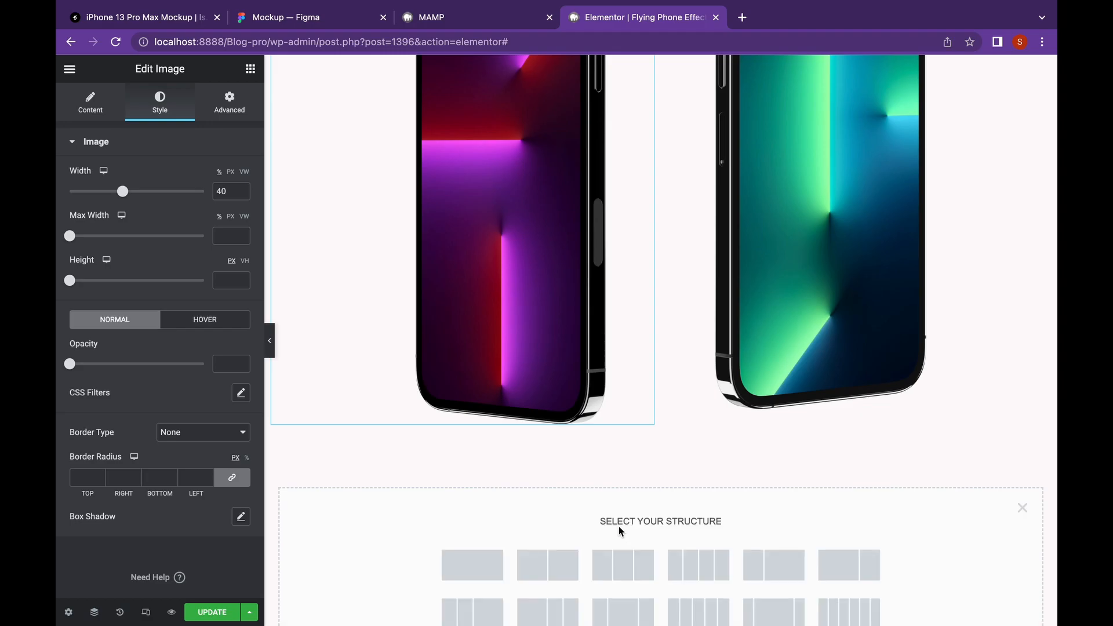
scroll(551, 521, down, 2)
click(463, 516)
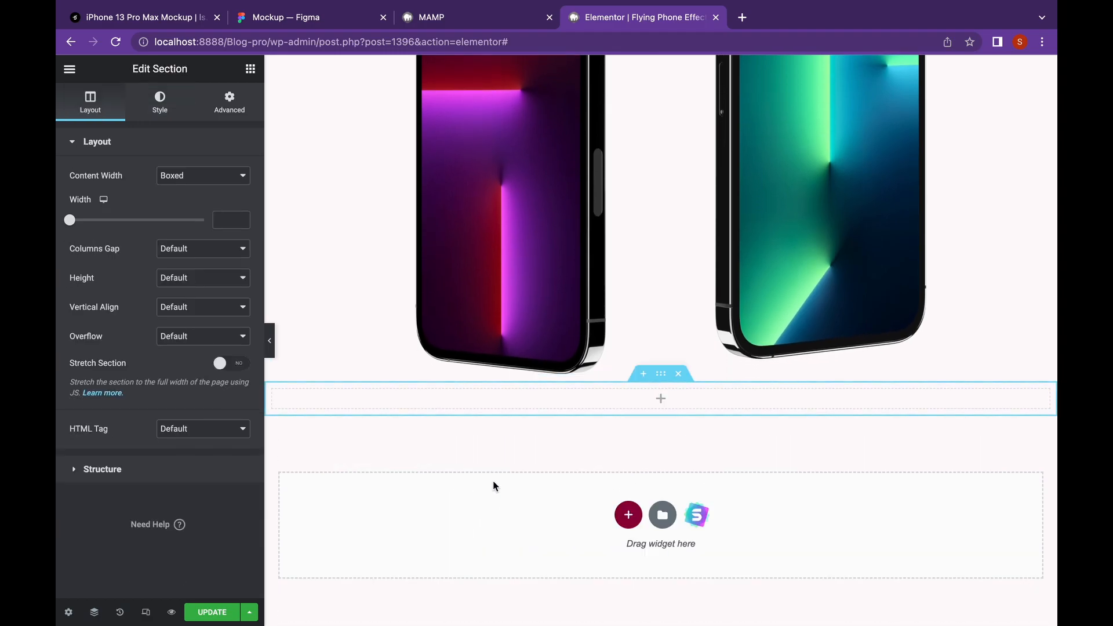
- Copy the green phone's column into the new section and delete the empty column beside it
scroll(531, 267, up, 3)
scroll(532, 267, up, 6)
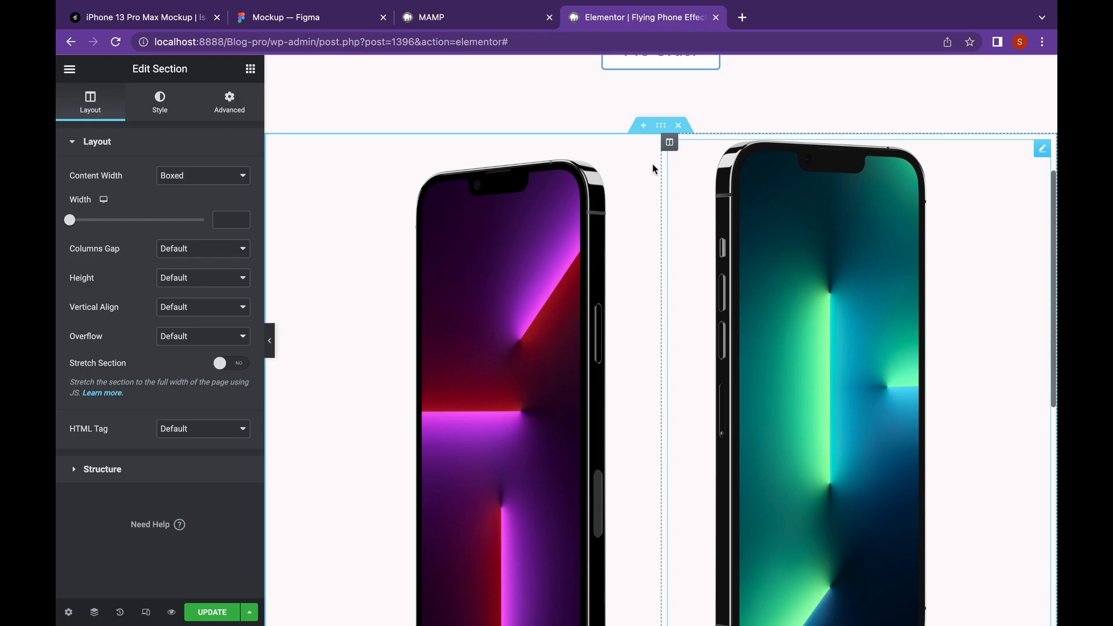
right_click(672, 149)
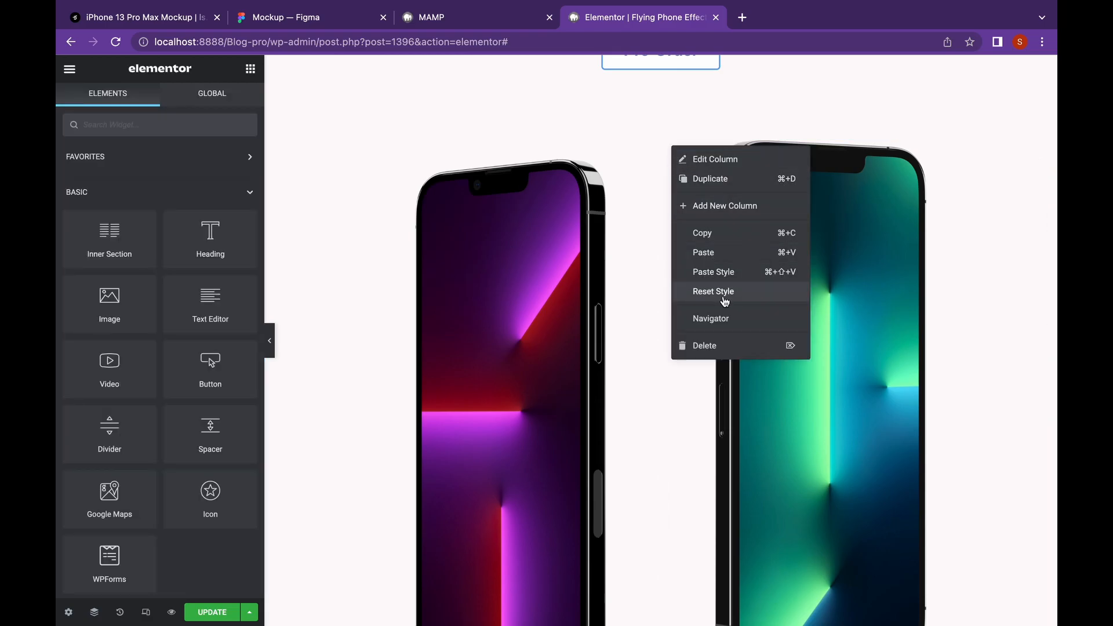
click(727, 241)
scroll(626, 336, down, 8)
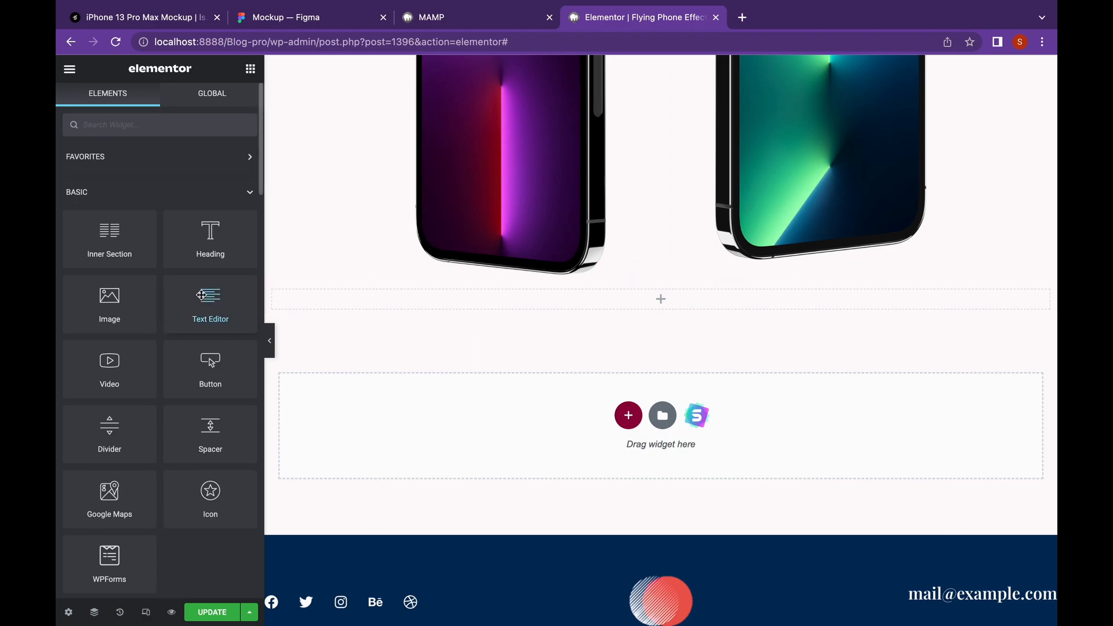
right_click(280, 296)
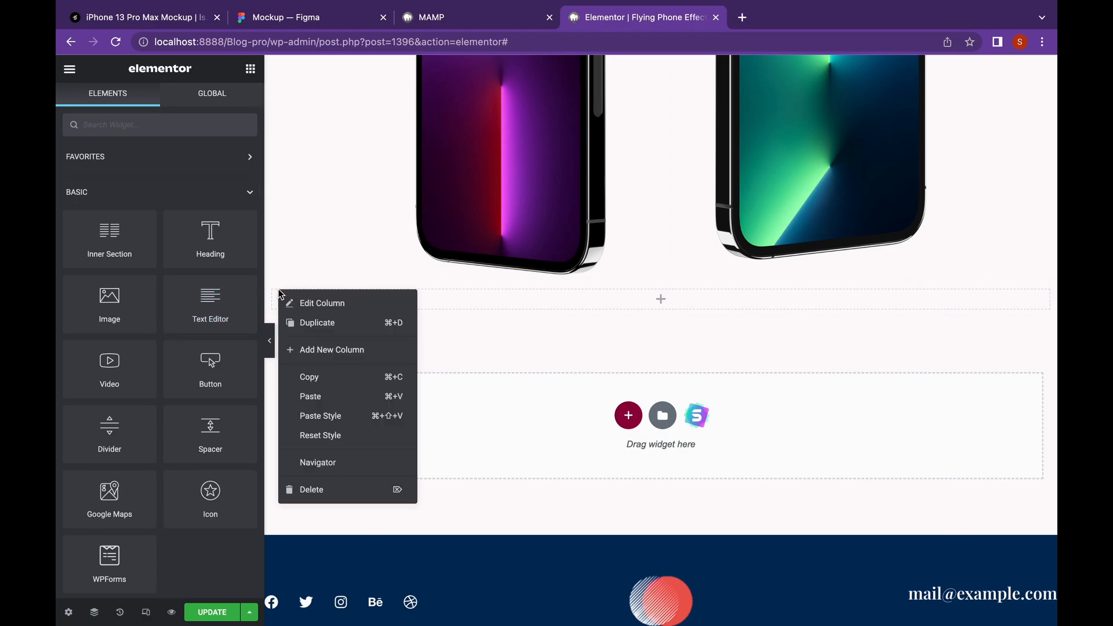
click(343, 401)
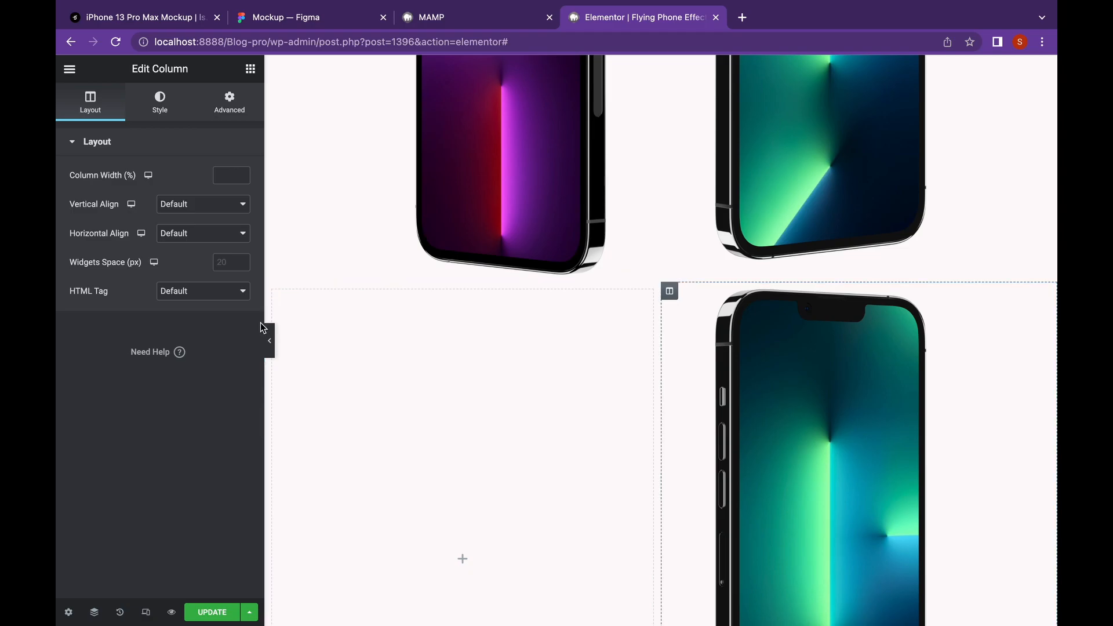
right_click(280, 297)
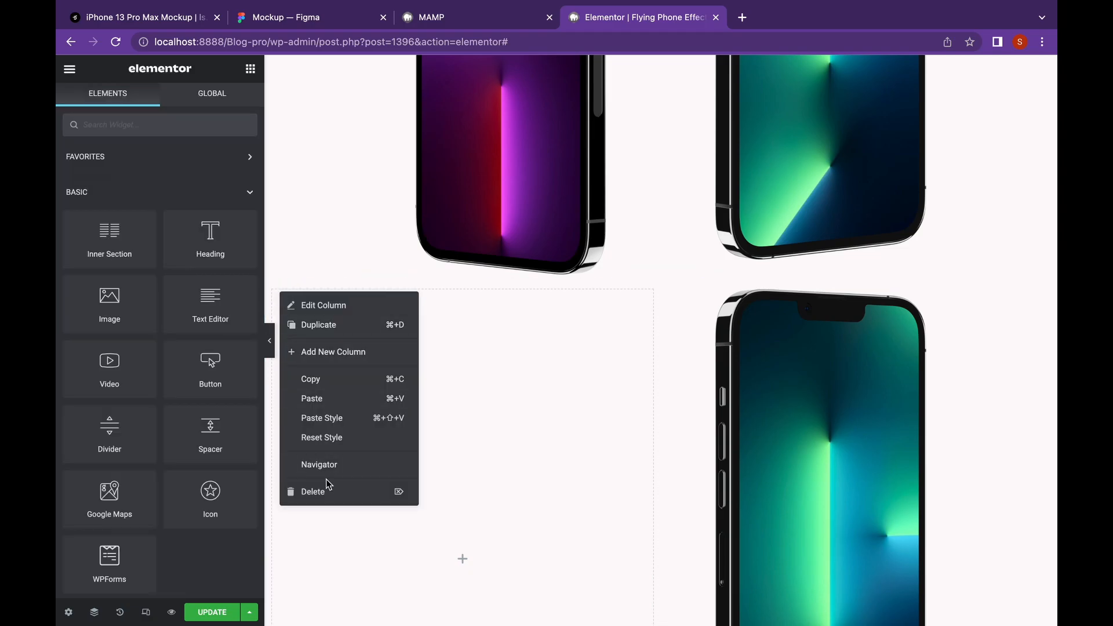
click(332, 493)
- Replace the pasted green phone image with the blue phone image 1.png from the media library
click(439, 458)
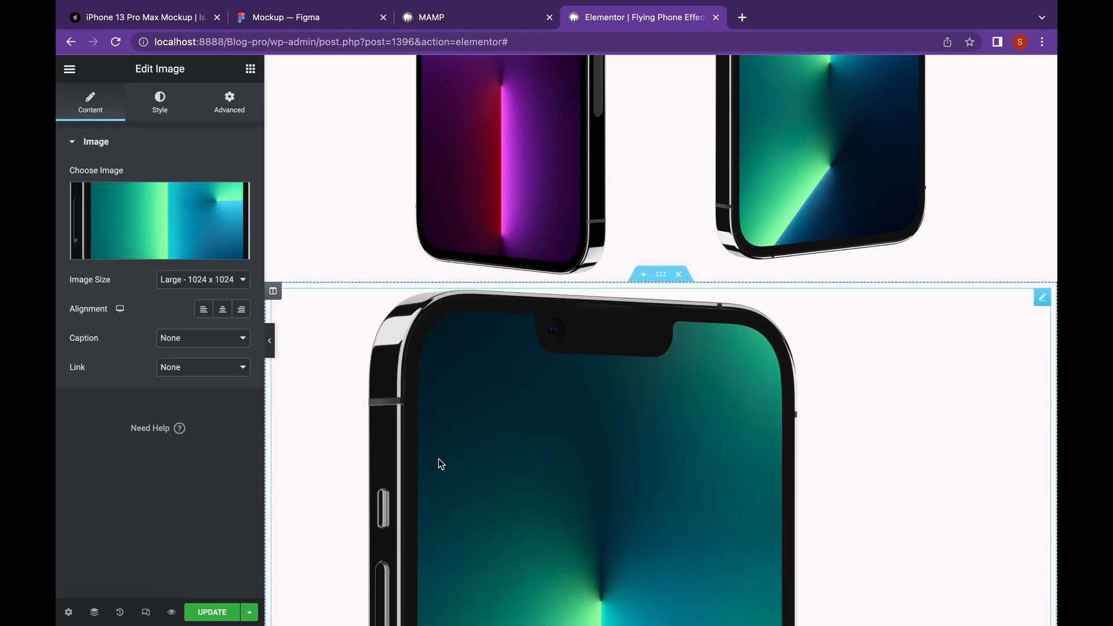
click(162, 255)
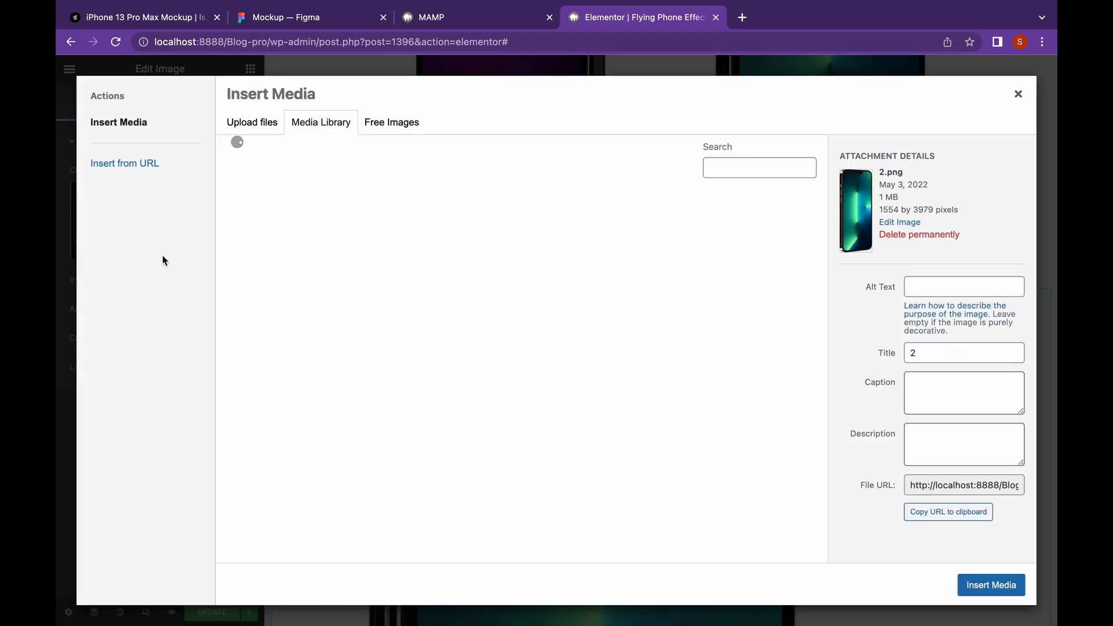
click(298, 251)
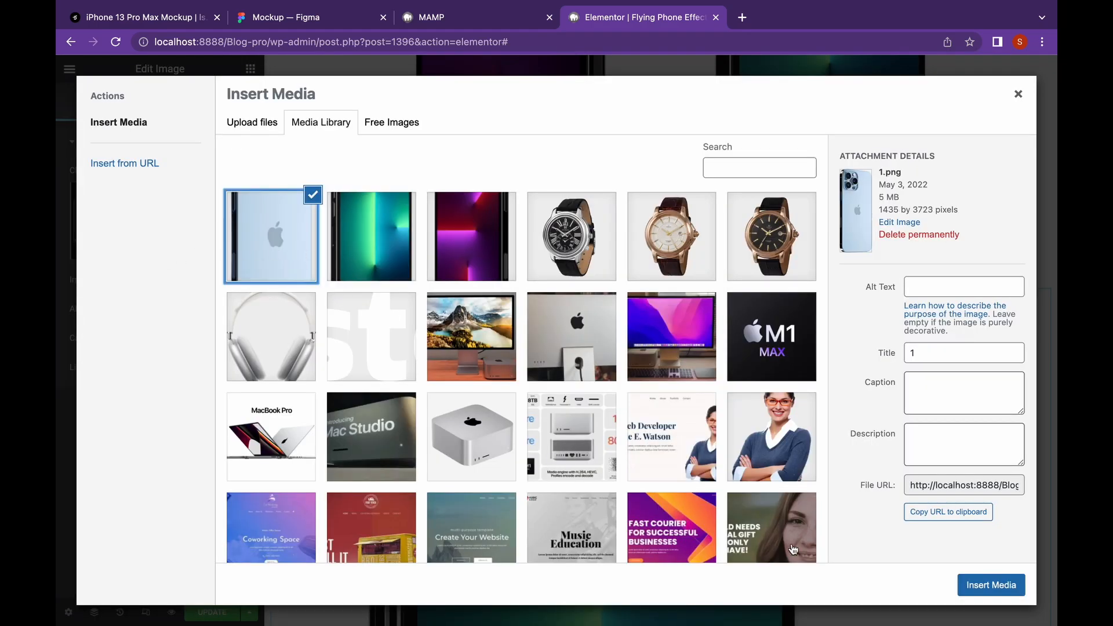
click(974, 585)
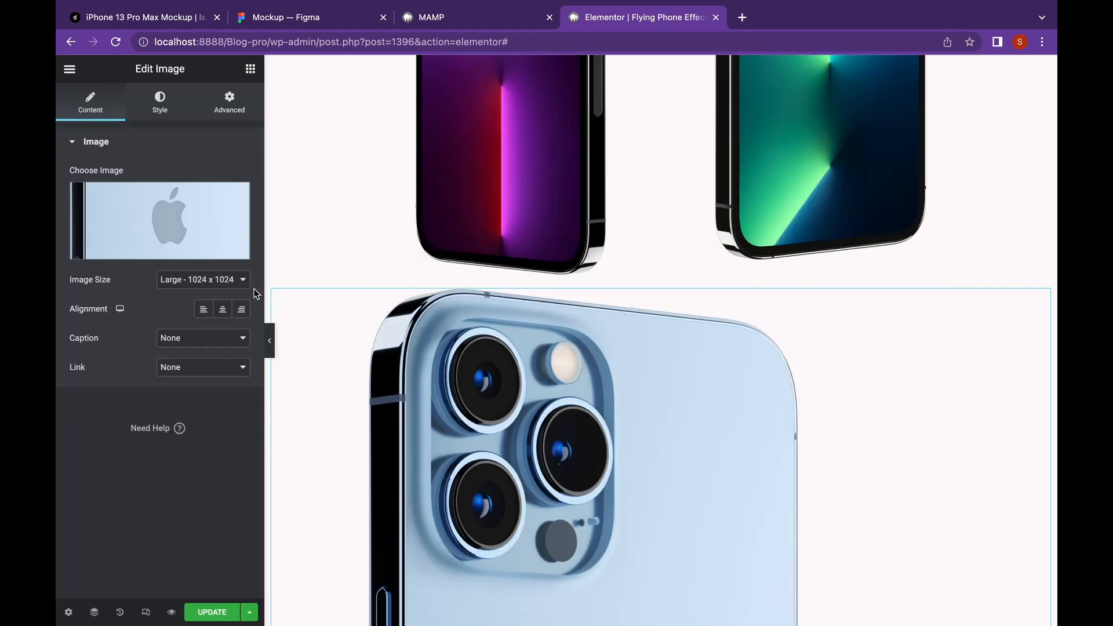
- Reduce the blue phone image's width to 21%, comparing its size with the two phones above
click(154, 115)
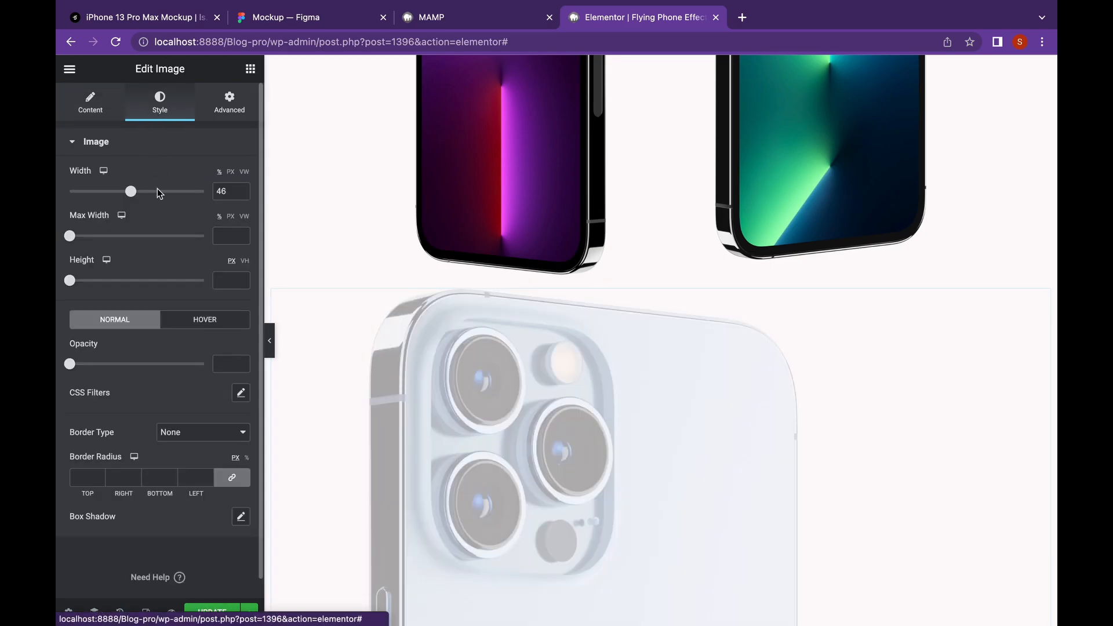
drag(132, 194, 92, 191)
scroll(754, 328, up, 5)
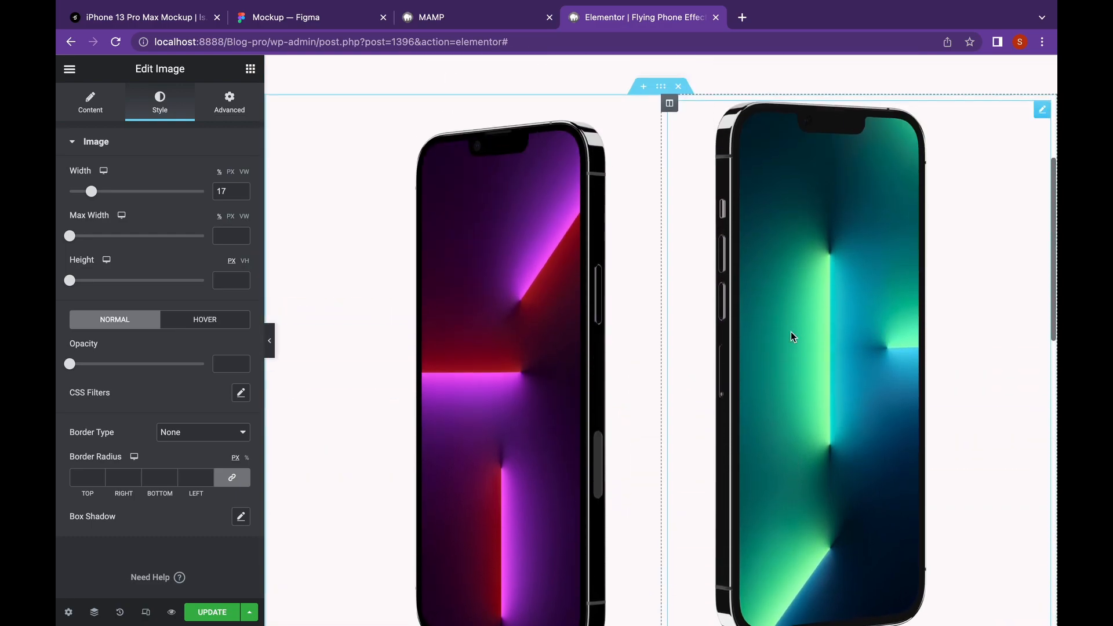
scroll(791, 335, down, 4)
drag(91, 191, 101, 197)
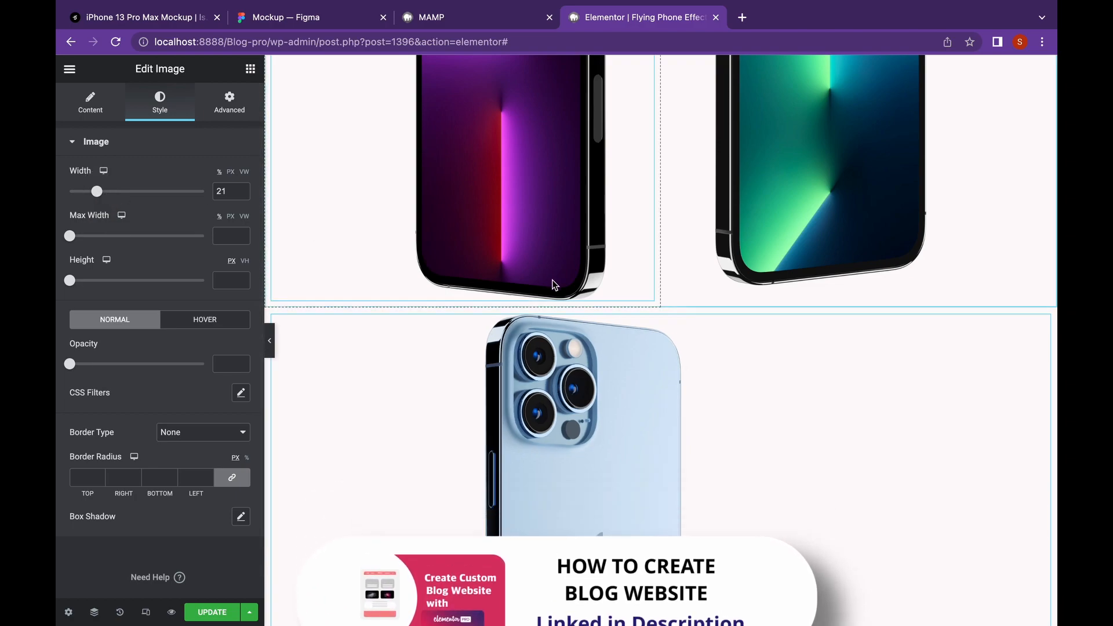
scroll(554, 284, up, 3)
scroll(553, 285, up, 2)
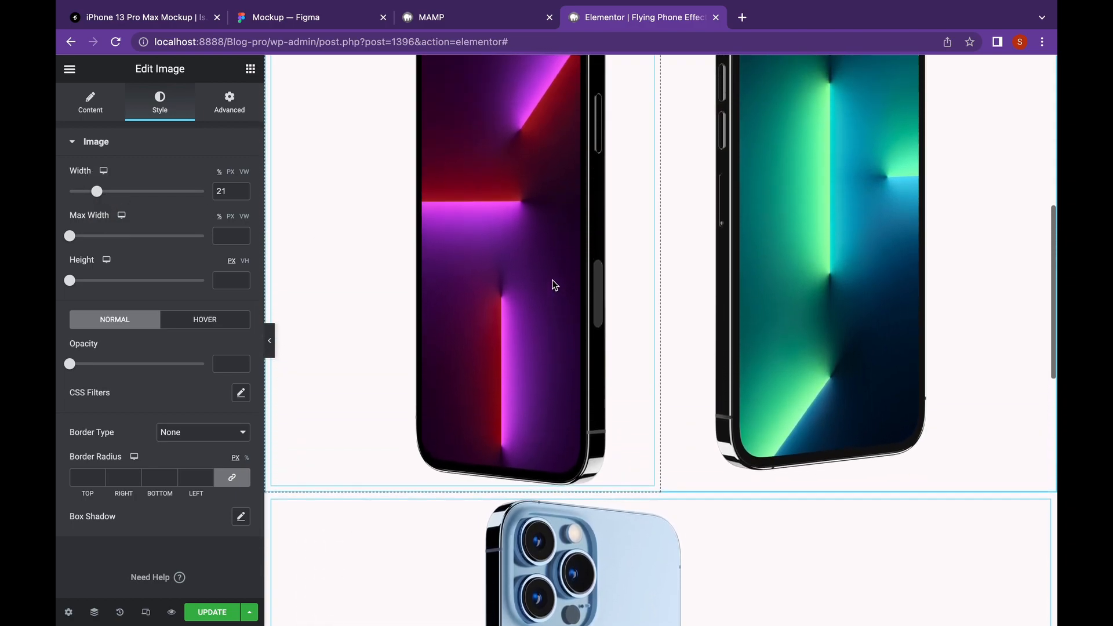
scroll(554, 284, down, 2)
scroll(553, 284, down, 2)
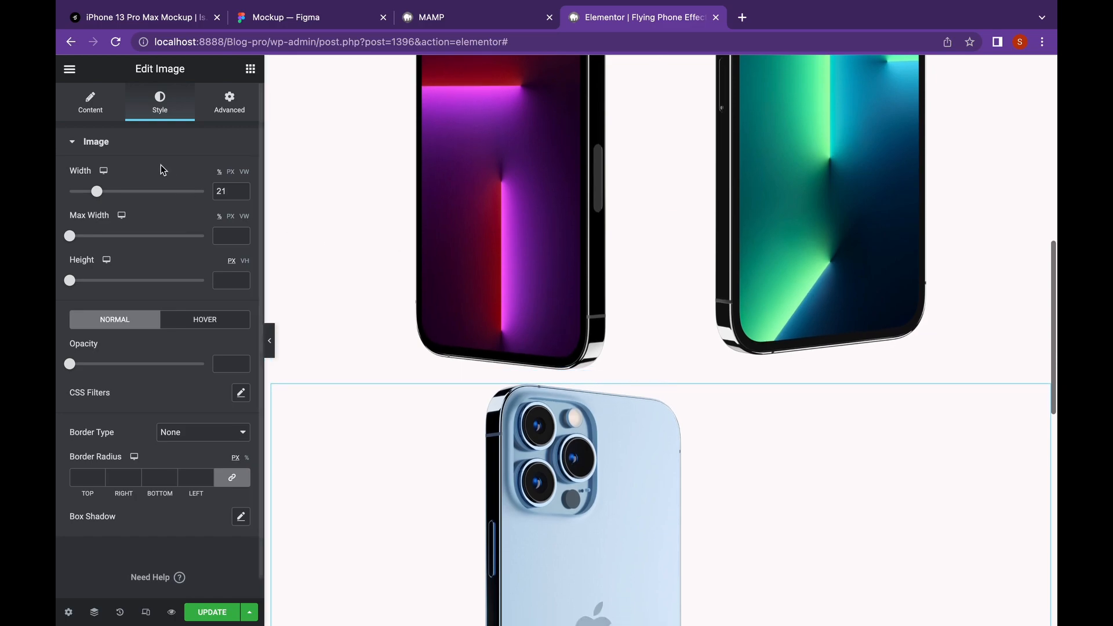
- Center-align the blue phone image and check its placement with the editing panel hidden
click(104, 111)
click(229, 312)
scroll(576, 400, down, 5)
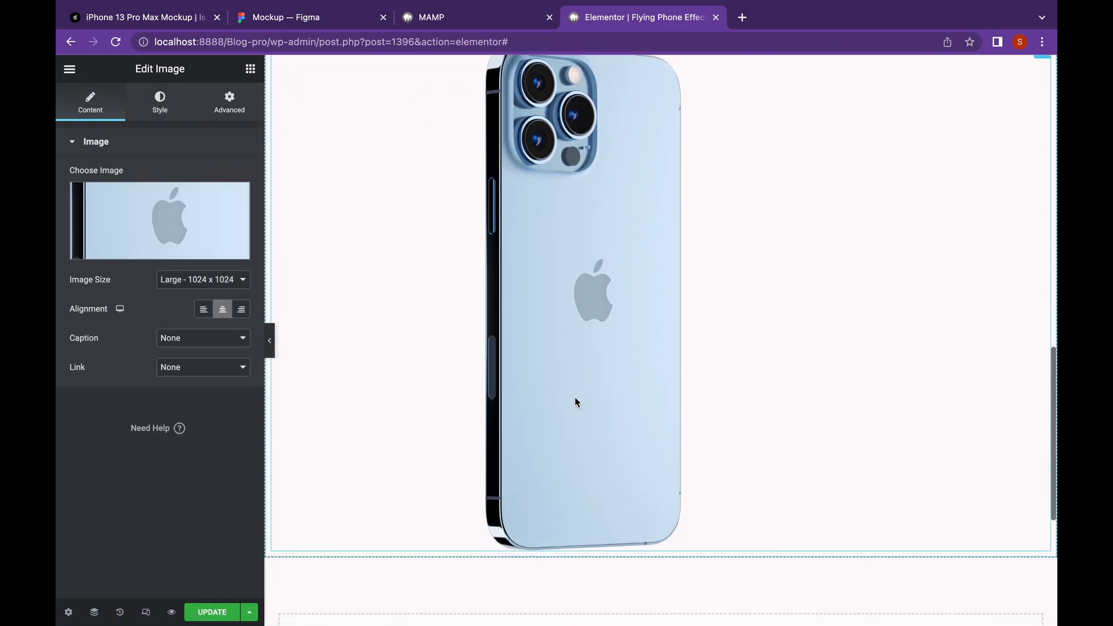
click(270, 348)
scroll(506, 360, up, 6)
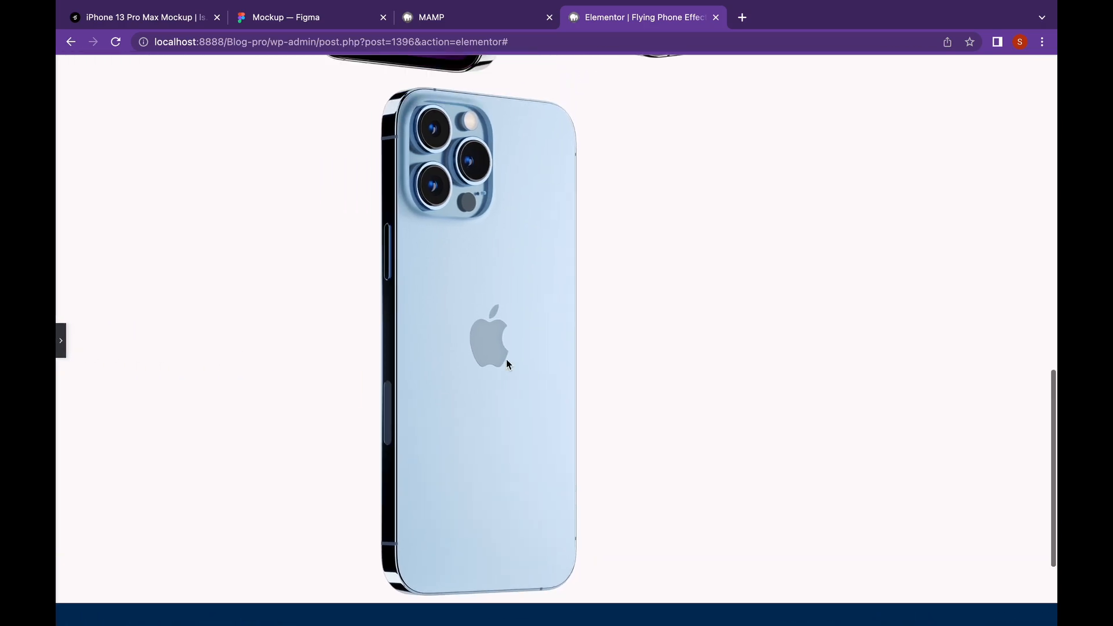
scroll(506, 359, down, 3)
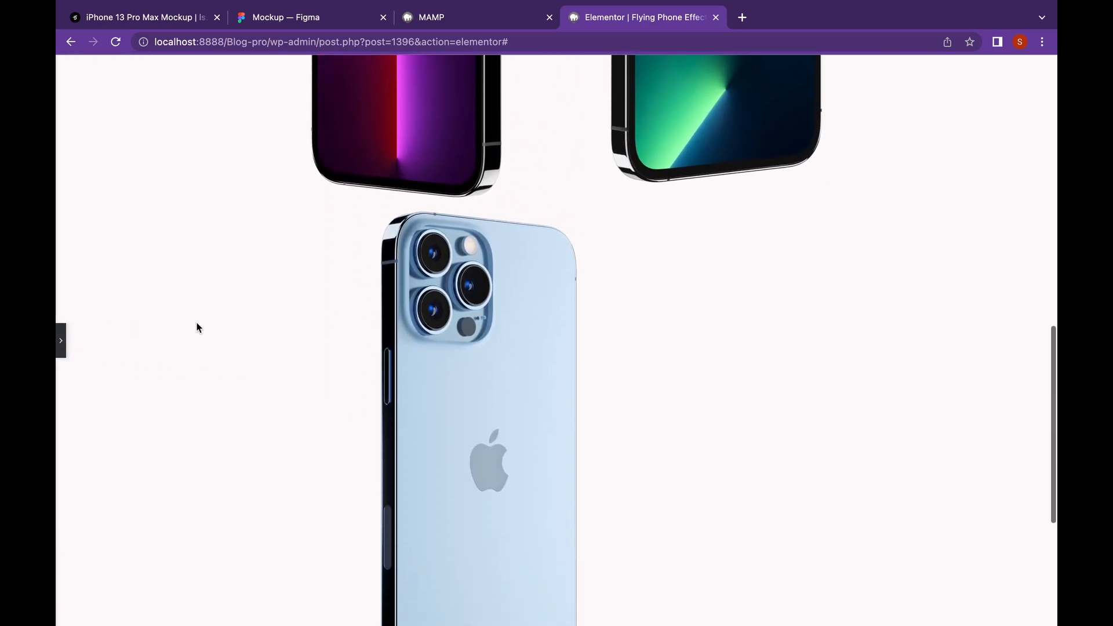
click(62, 342)
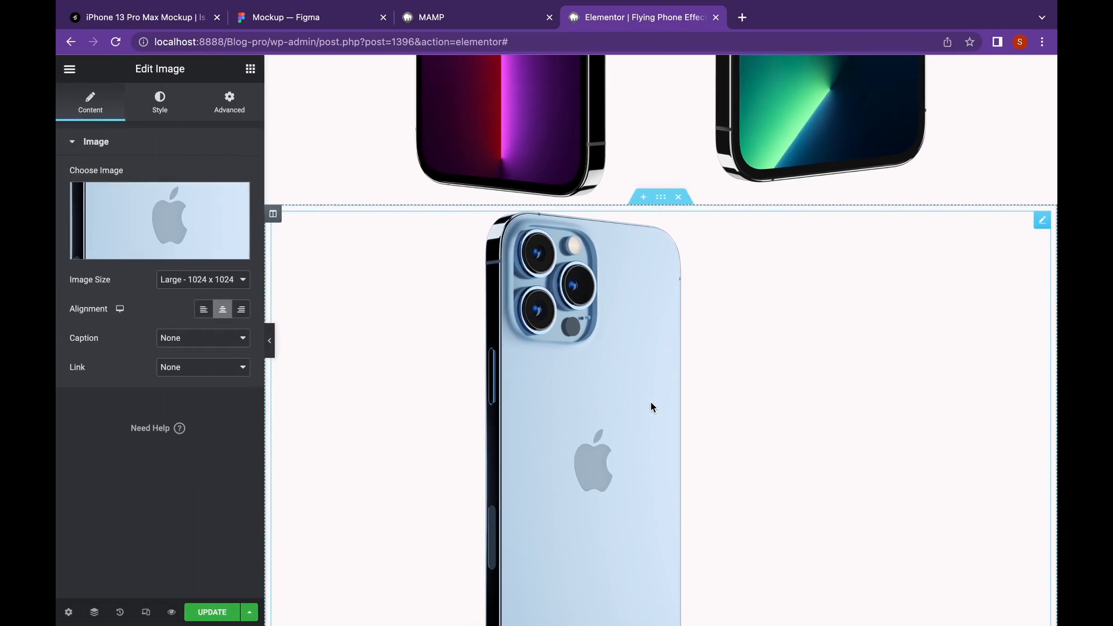
- Reset the blue phone image's left margin to 0
click(159, 105)
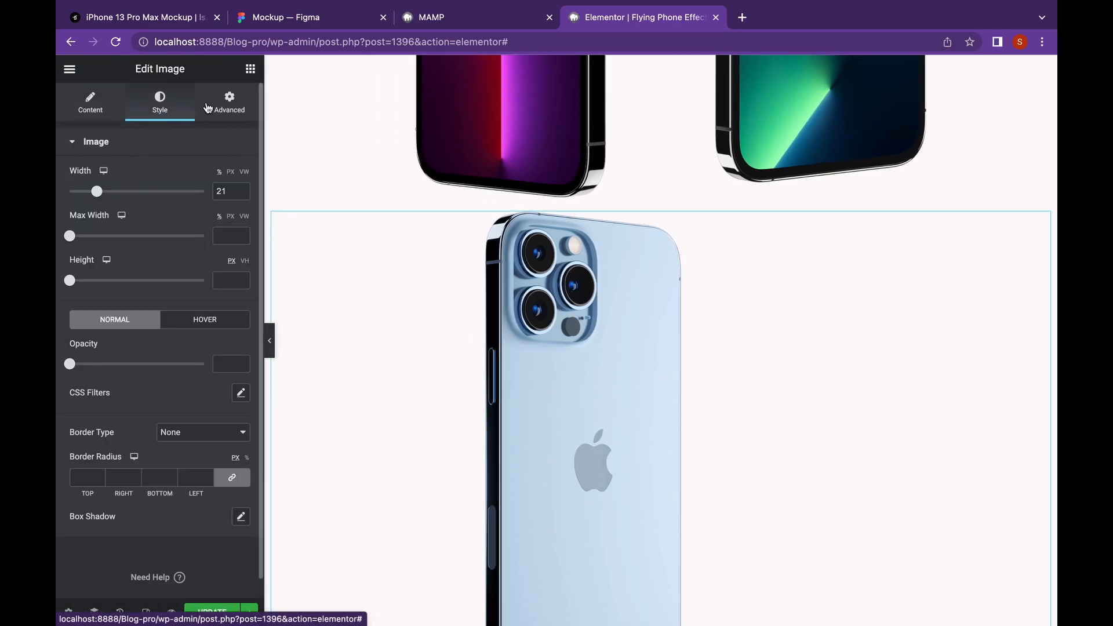
click(207, 108)
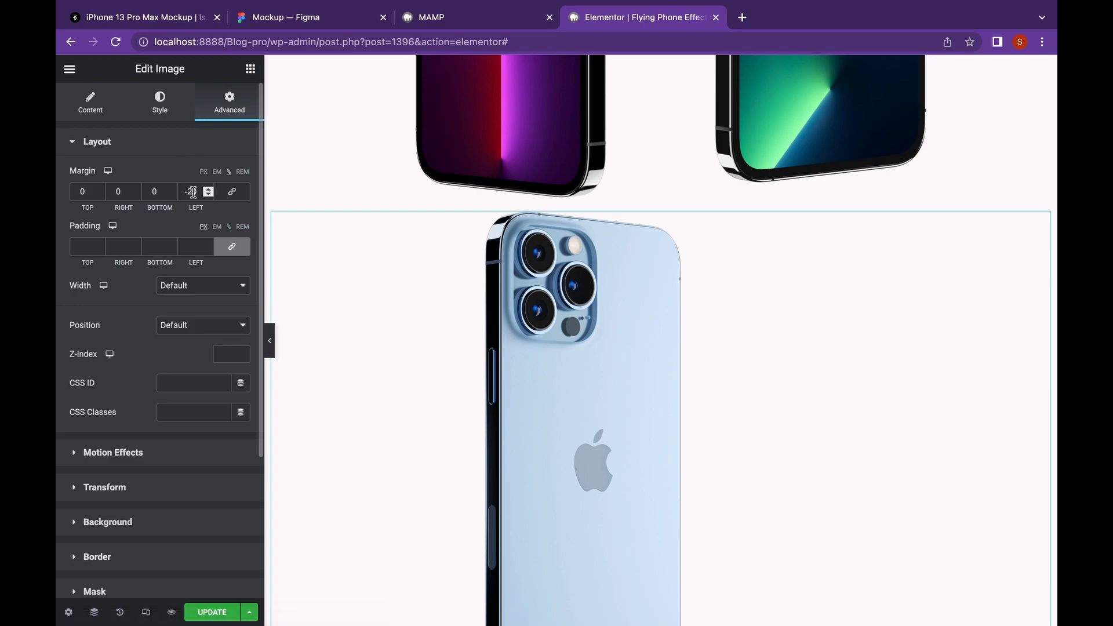
key(BackSpace)
key(BackSpace)
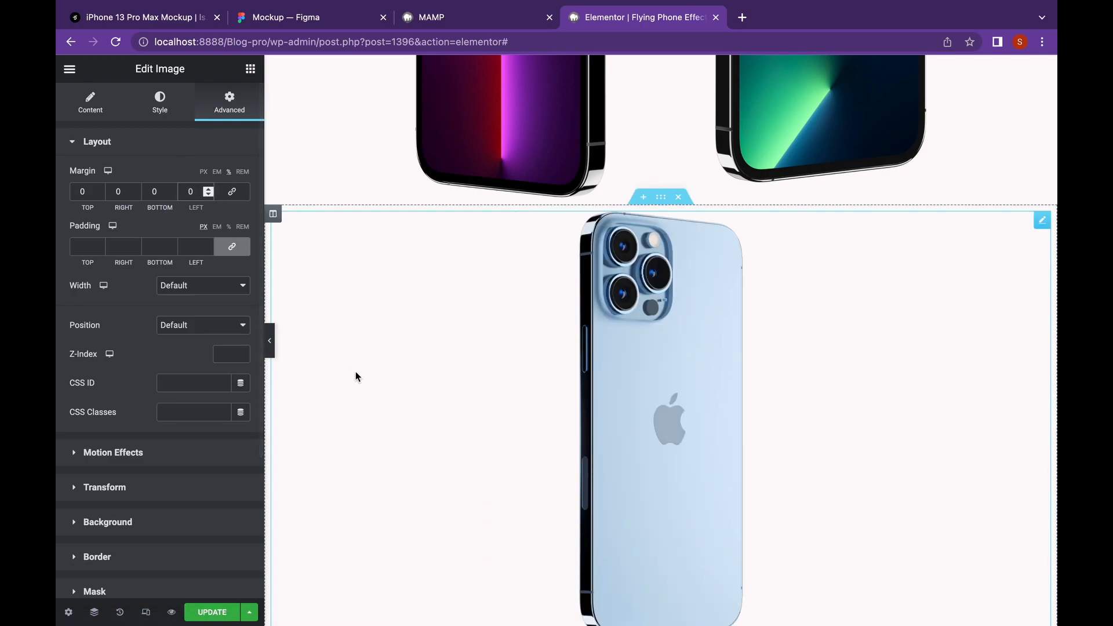
- Compare the blue phone with the phones above and set its width to 24%
scroll(597, 358, up, 10)
scroll(597, 358, down, 9)
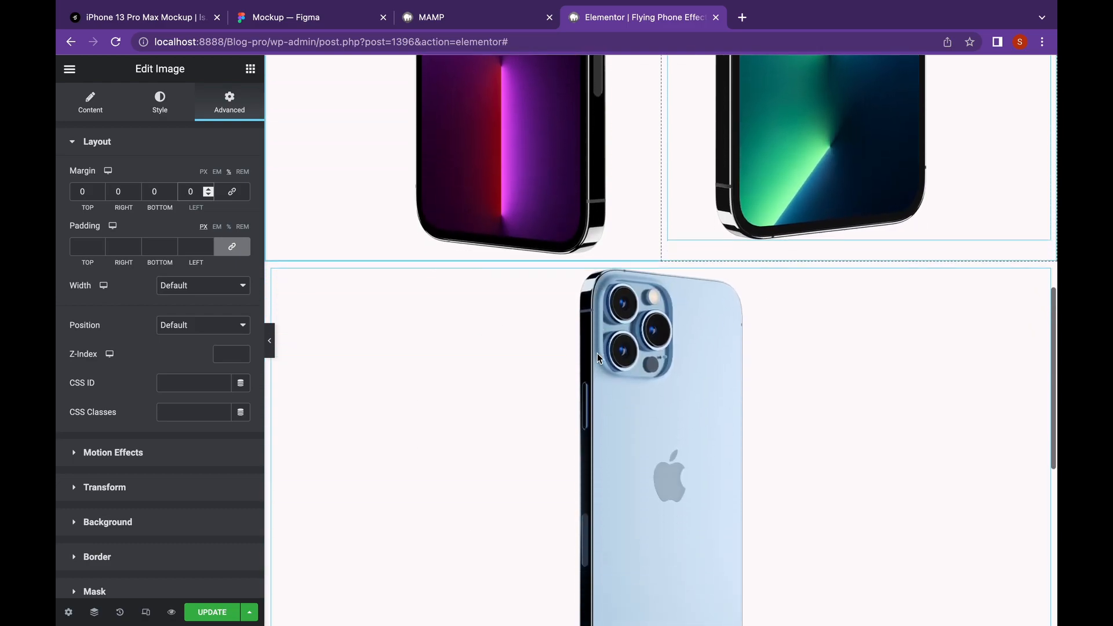
click(144, 108)
drag(96, 192, 101, 195)
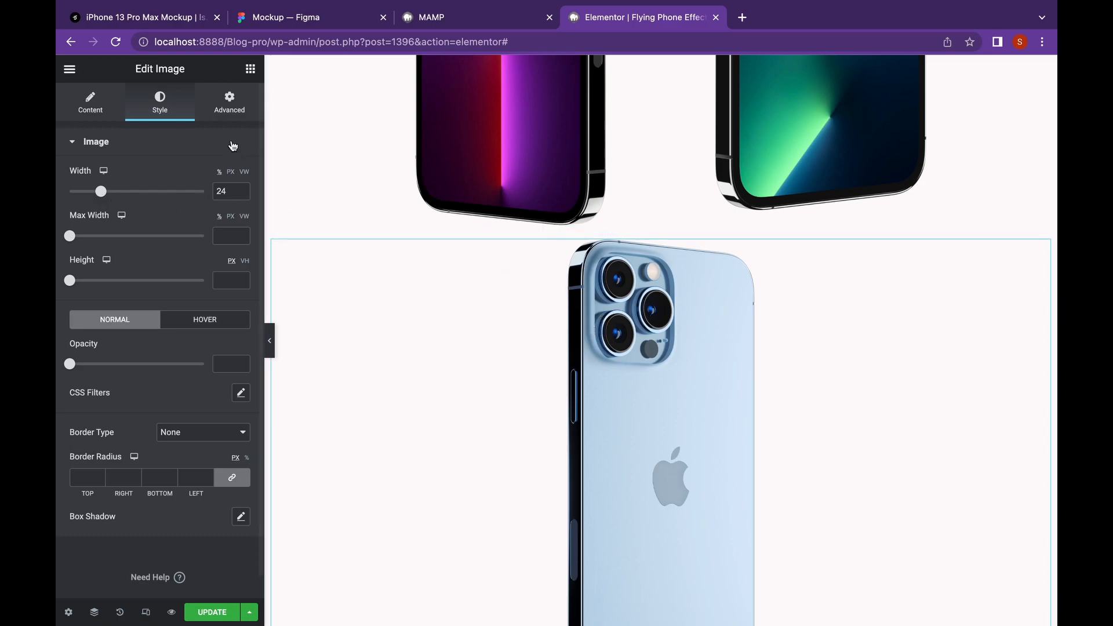
- Set the blue phone image's top margin to -20% to overlap it with the two phones above
click(229, 100)
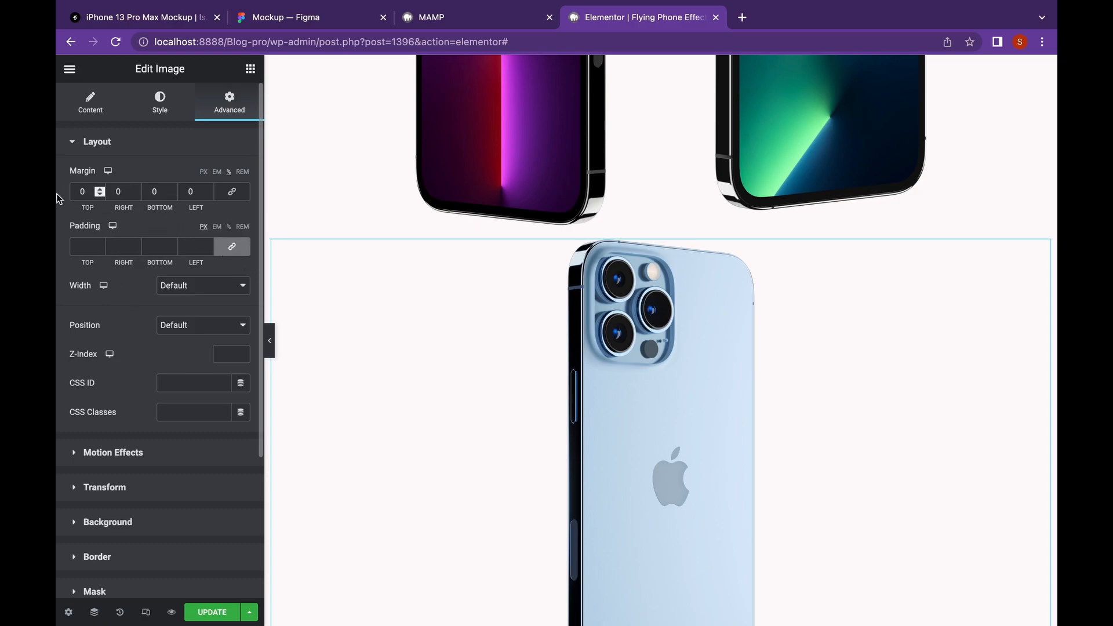
click(81, 191)
text(2)
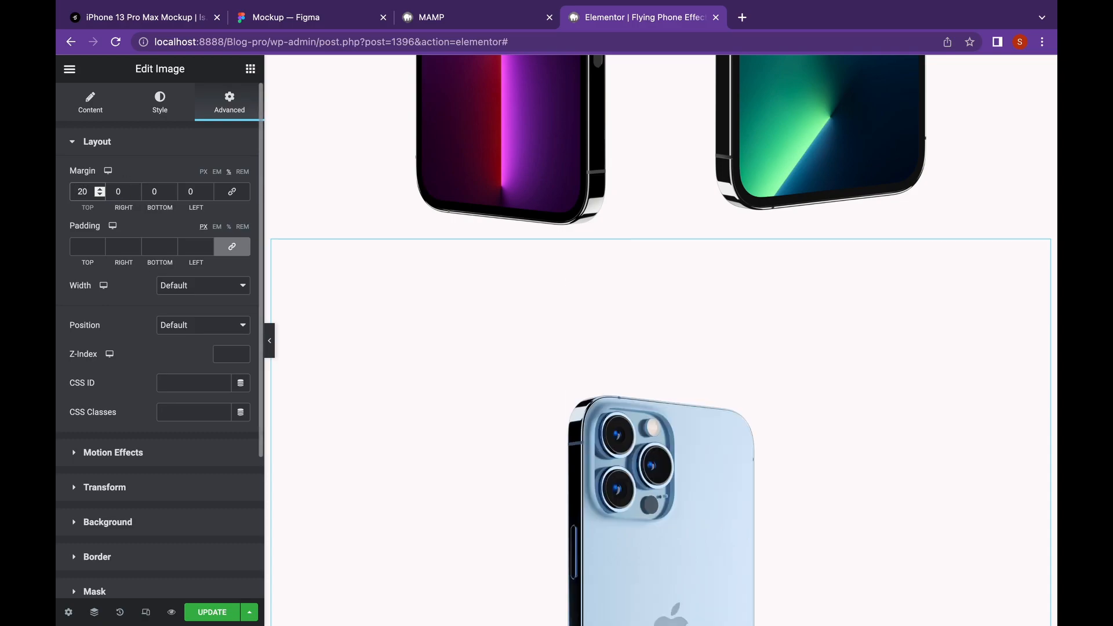
text(-)
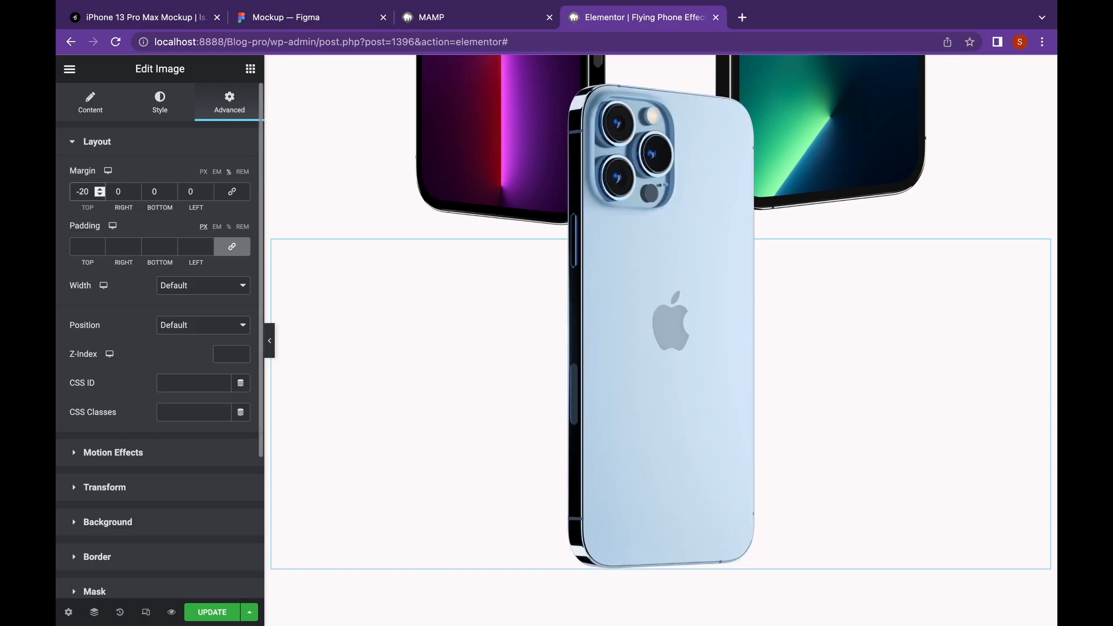
- Review the page from the heading to the blue phone, examining how the three phones overlap
scroll(694, 255, up, 10)
scroll(695, 255, down, 4)
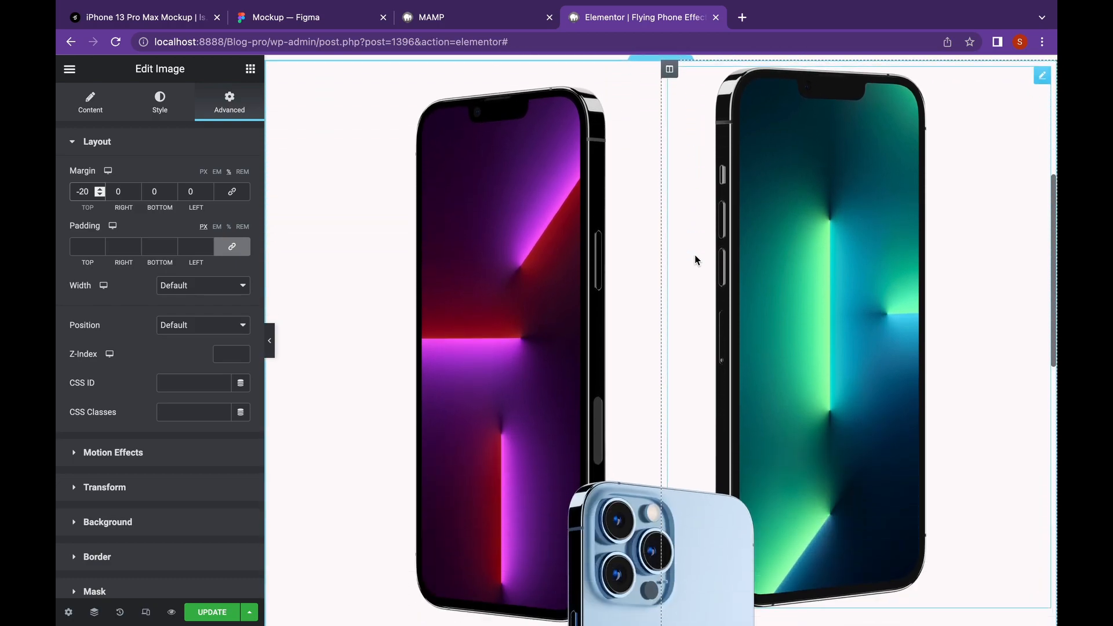
scroll(695, 255, down, 5)
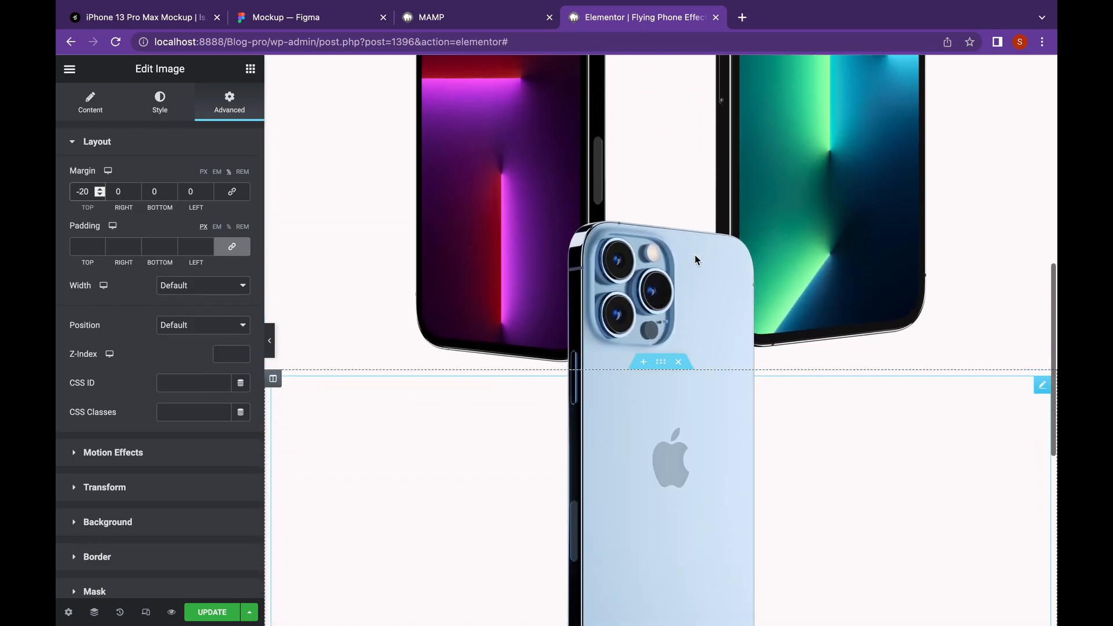
scroll(695, 255, down, 3)
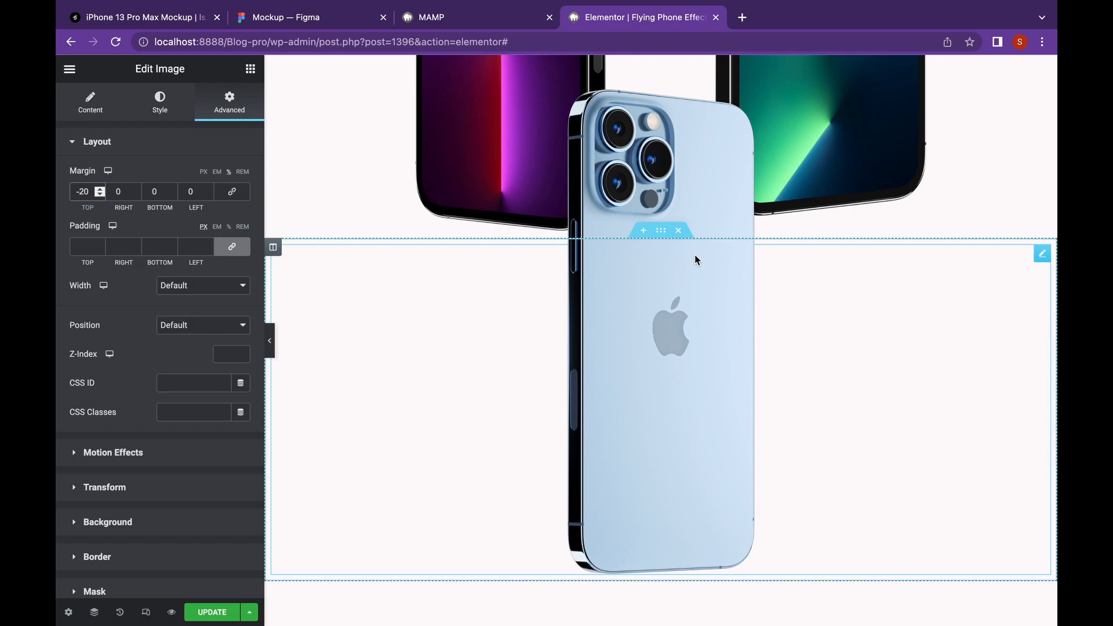
scroll(768, 328, up, 5)
scroll(768, 328, up, 6)
scroll(768, 329, down, 1)
scroll(768, 329, up, 2)
scroll(768, 329, down, 2)
scroll(768, 329, down, 2)
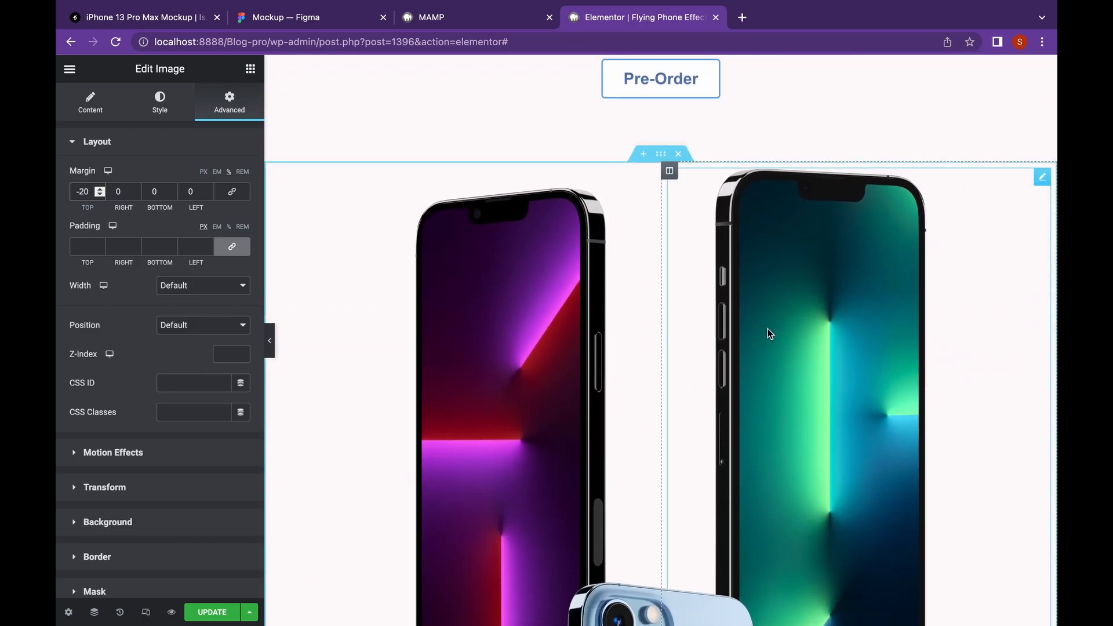
mouse_move(758, 1)
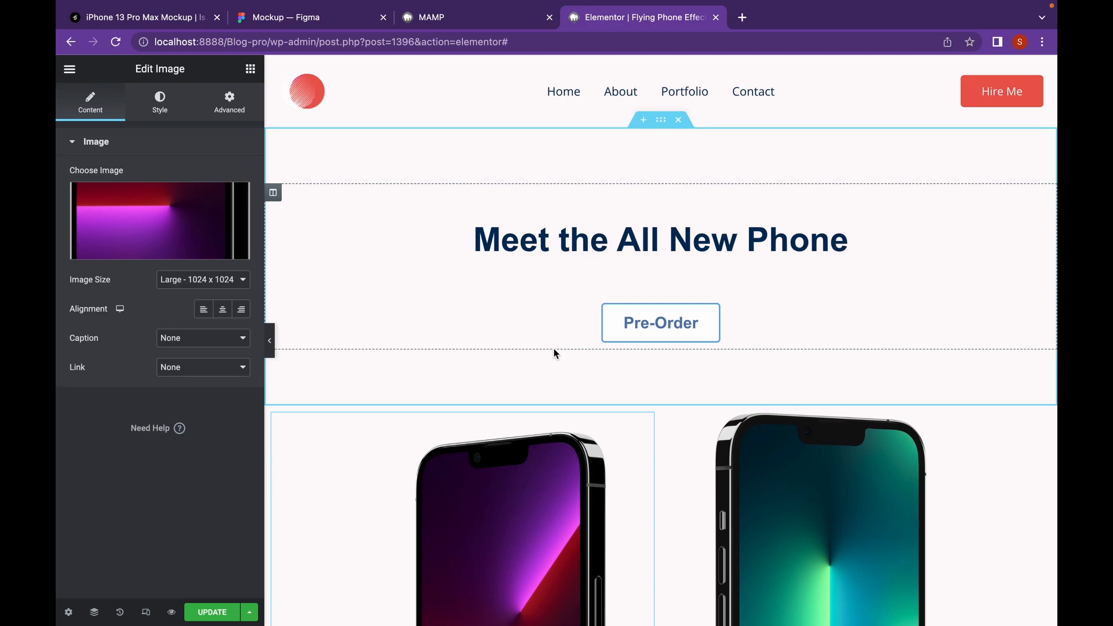
scroll(554, 351, down, 3)
scroll(555, 353, down, 5)
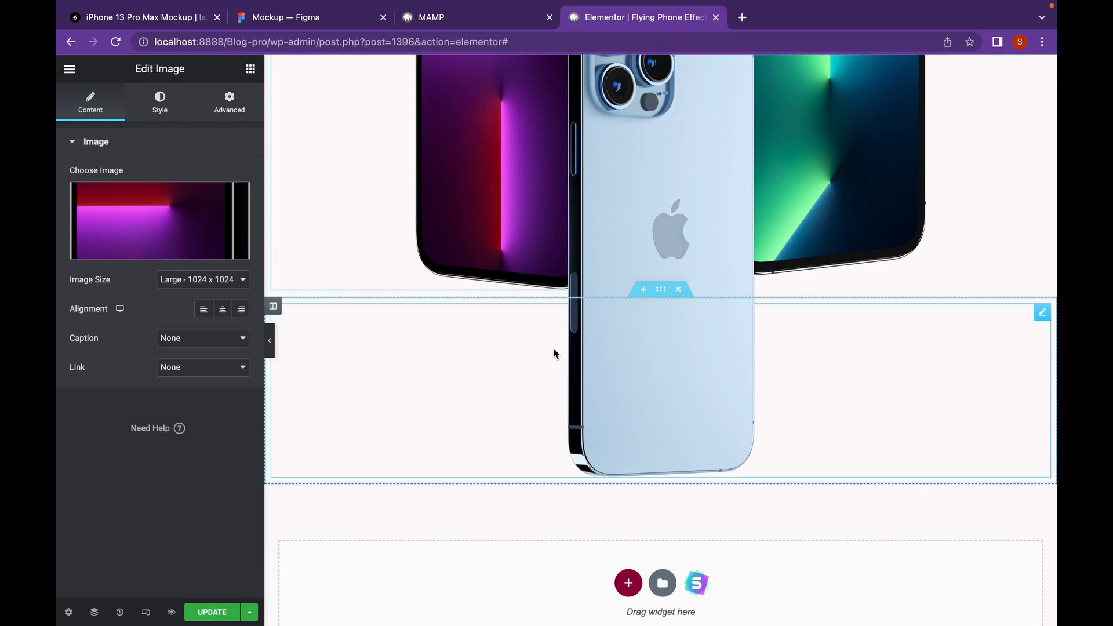
scroll(555, 349, up, 5)
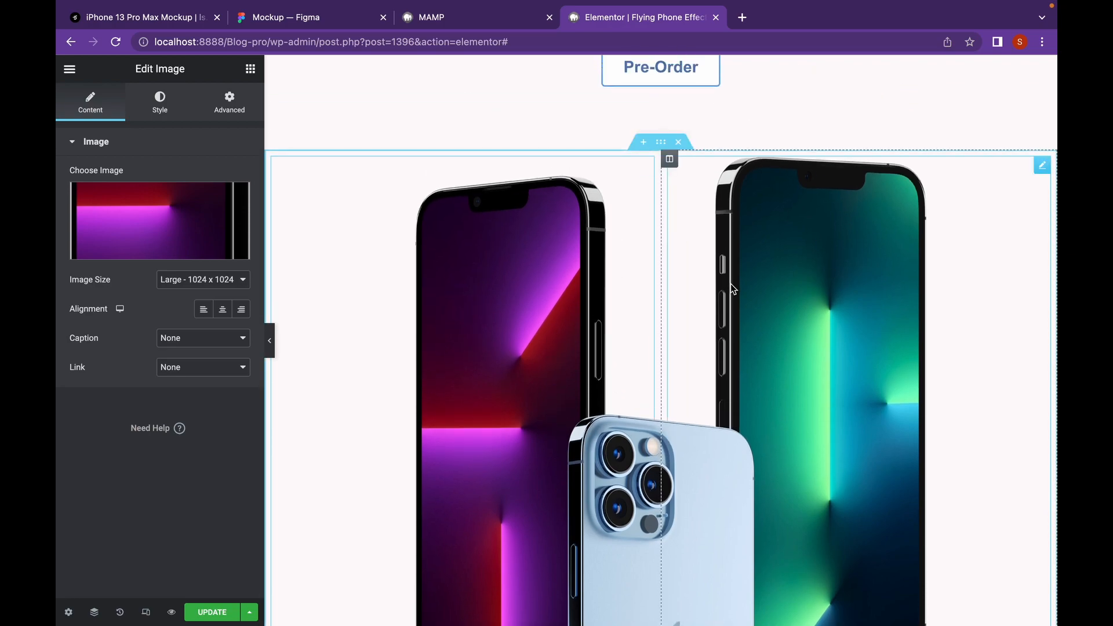
scroll(730, 283, up, 3)
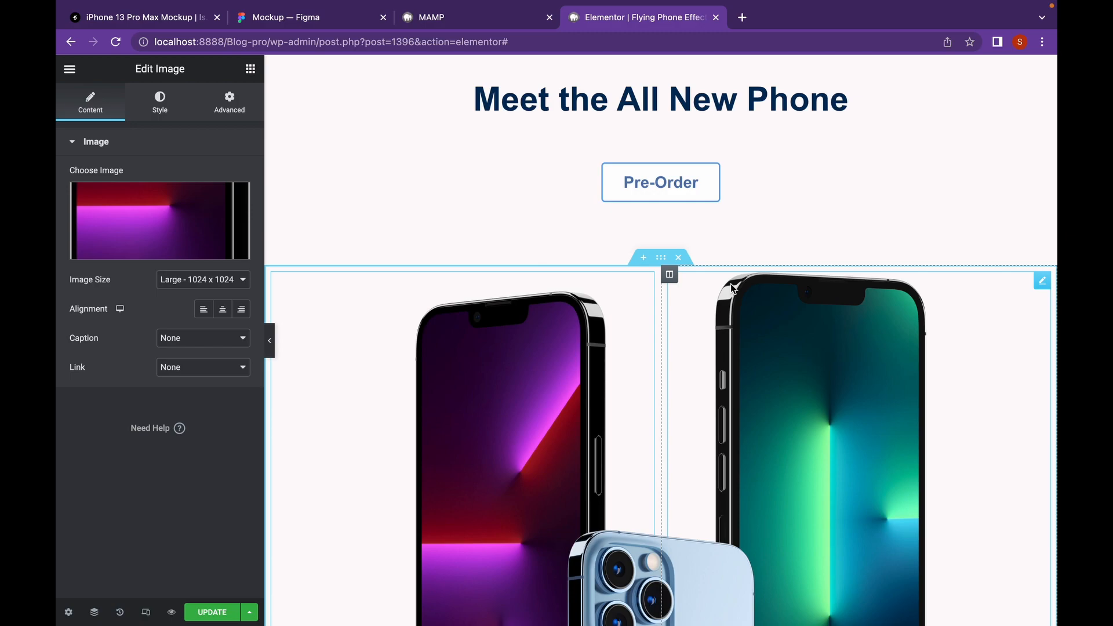
scroll(732, 287, down, 1)
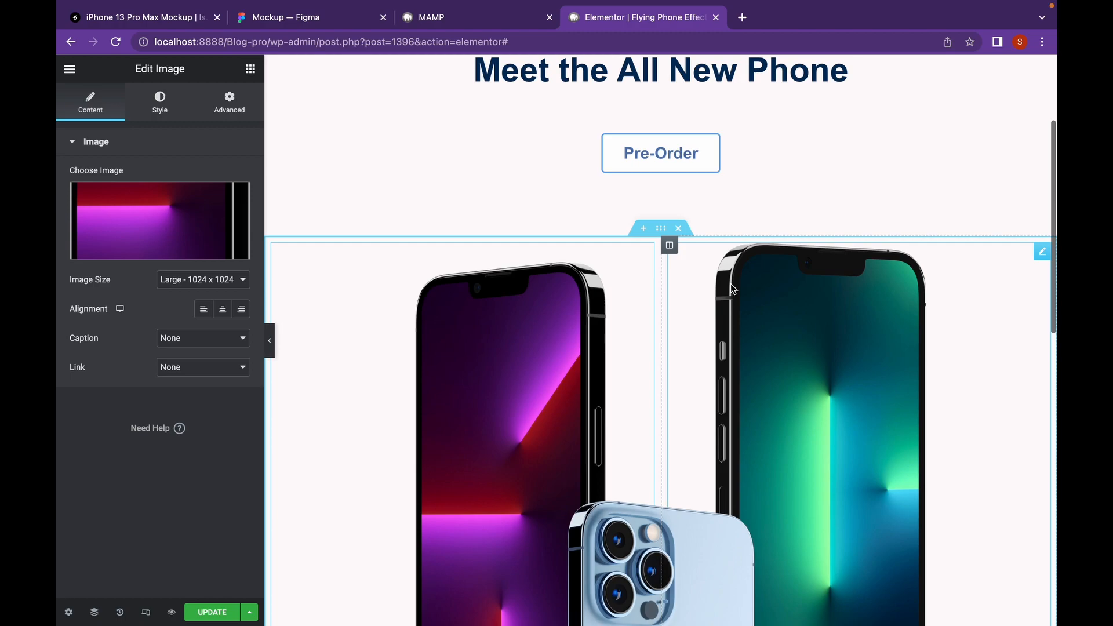
scroll(731, 287, up, 1)
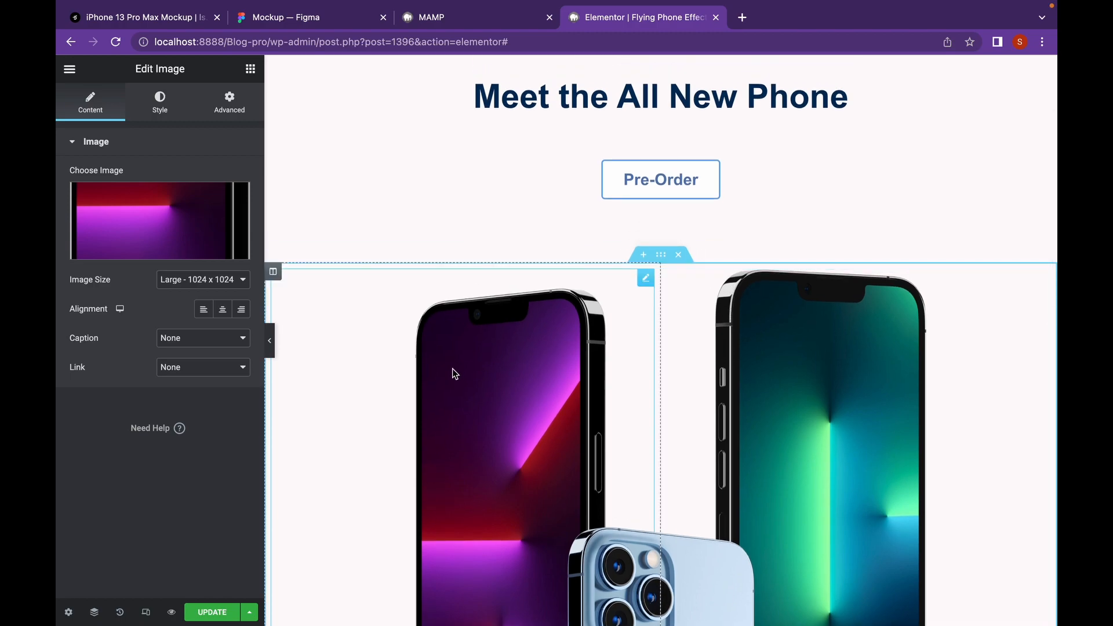
- Enable Scrolling Effects with Horizontal Scroll to the left for the purple phone image and preview its movement
click(228, 114)
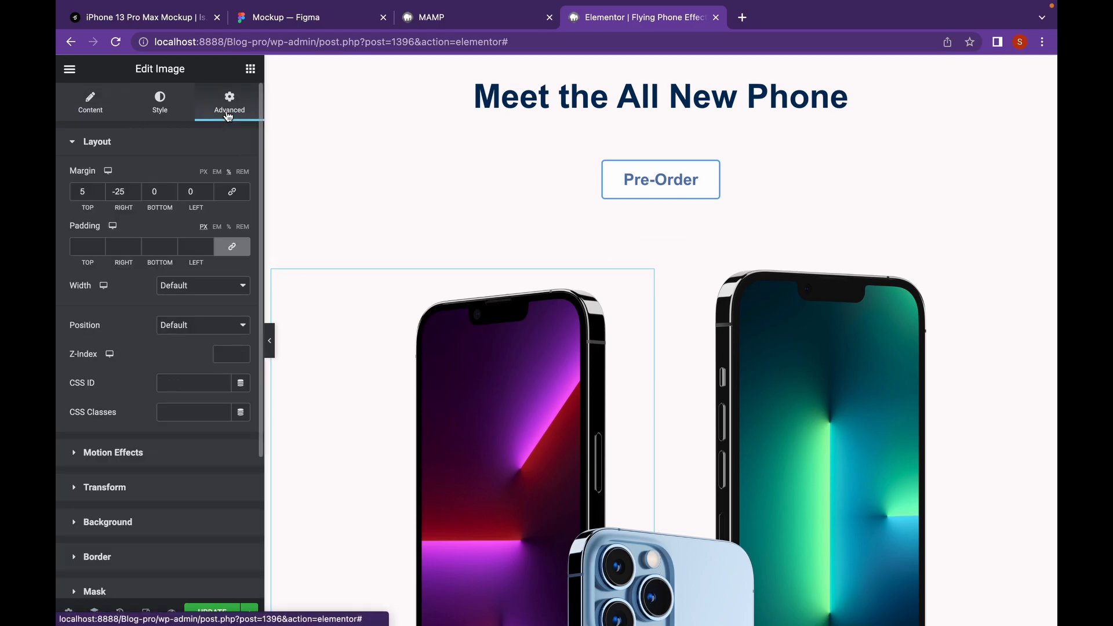
scroll(165, 264, down, 5)
click(167, 266)
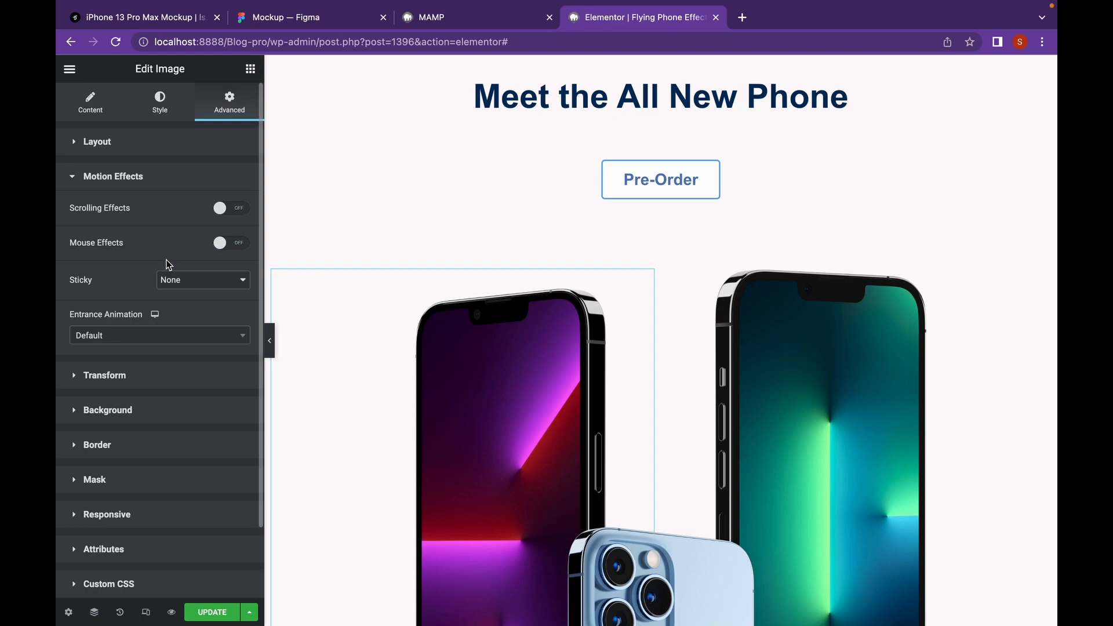
click(223, 209)
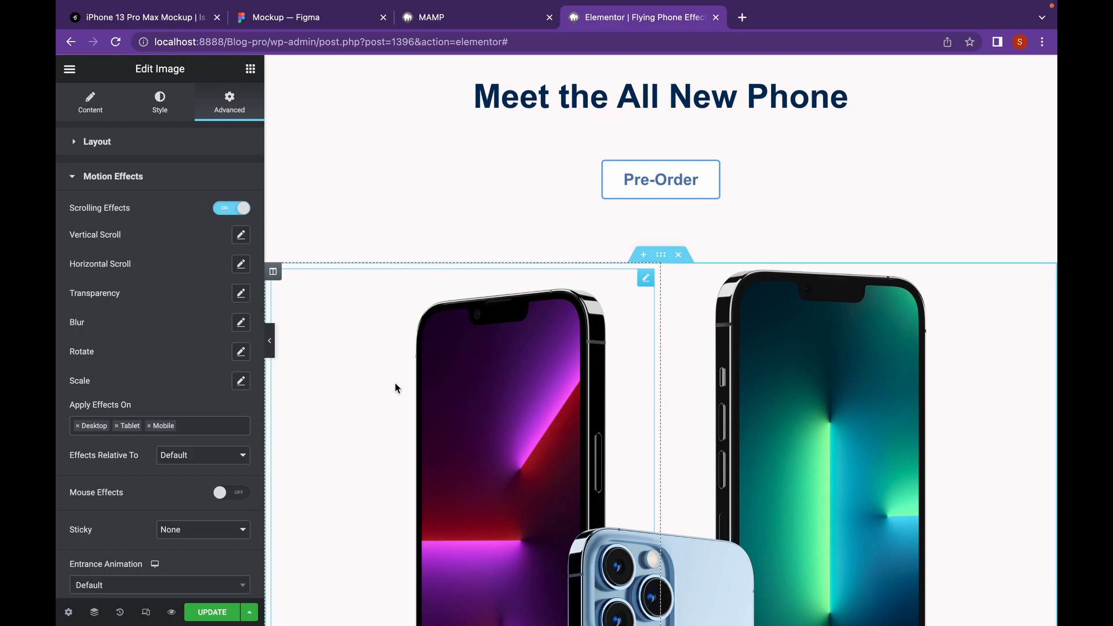
click(241, 265)
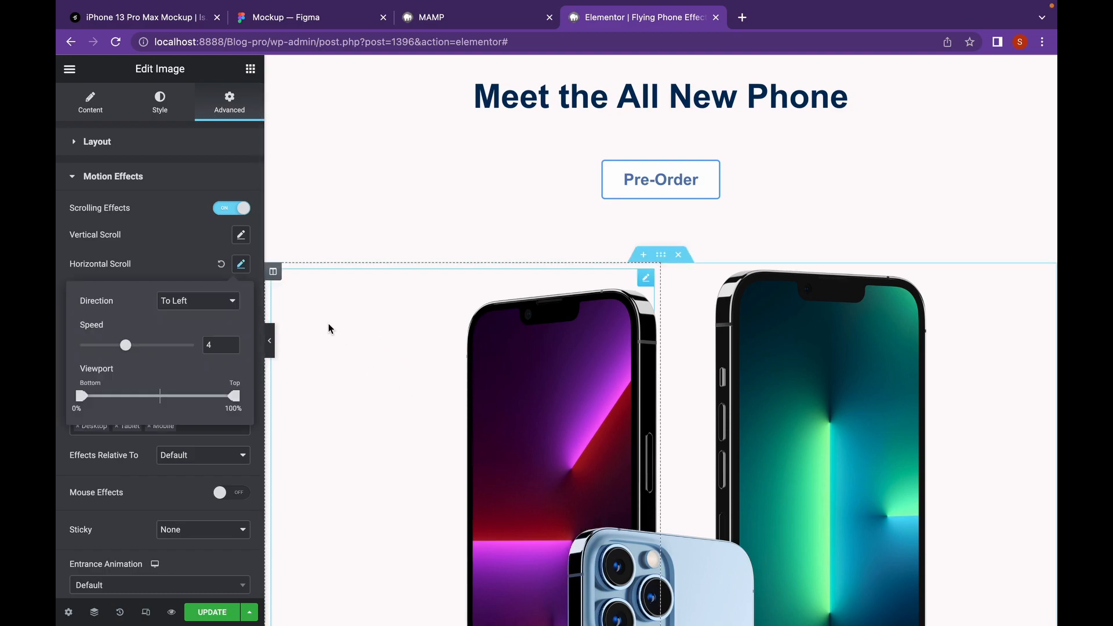
scroll(332, 329, down, 1)
scroll(330, 329, down, 5)
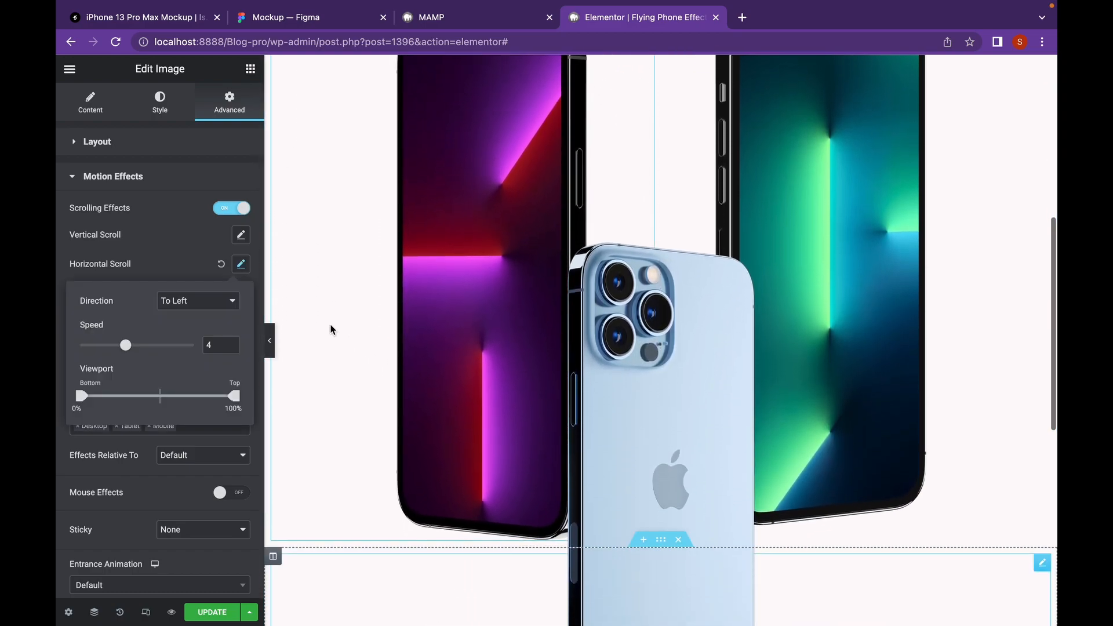
scroll(332, 330, up, 5)
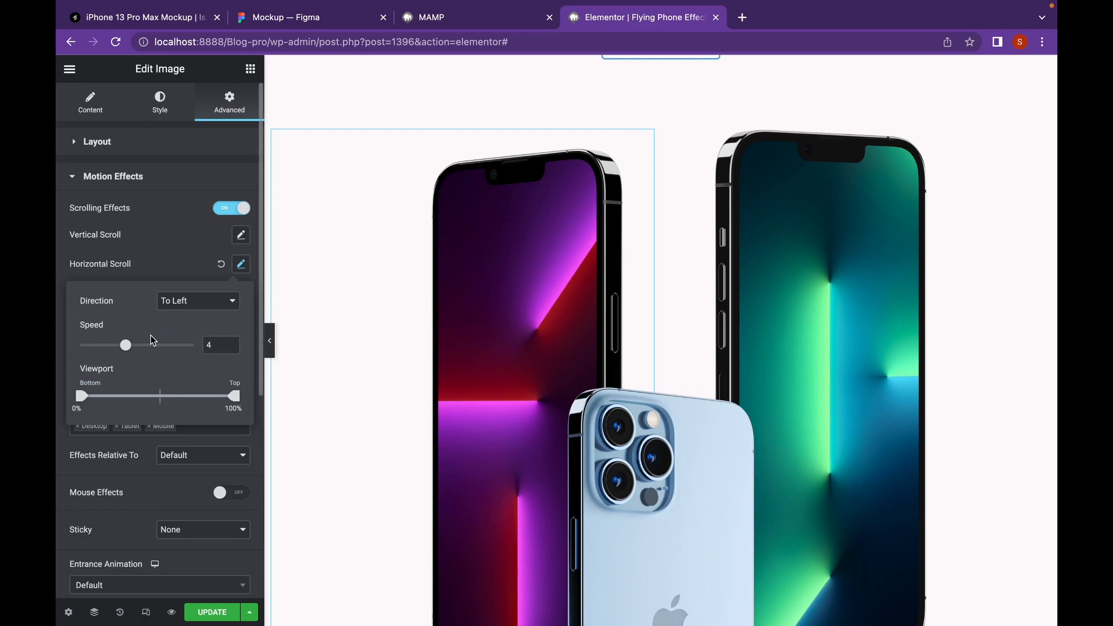
- Set the purple phone's horizontal scroll speed to 4.9 and preview the movement along the page
mouse_move(137, 347)
mouse_down()
mouse_move(126, 347)
mouse_move(141, 352)
mouse_up()
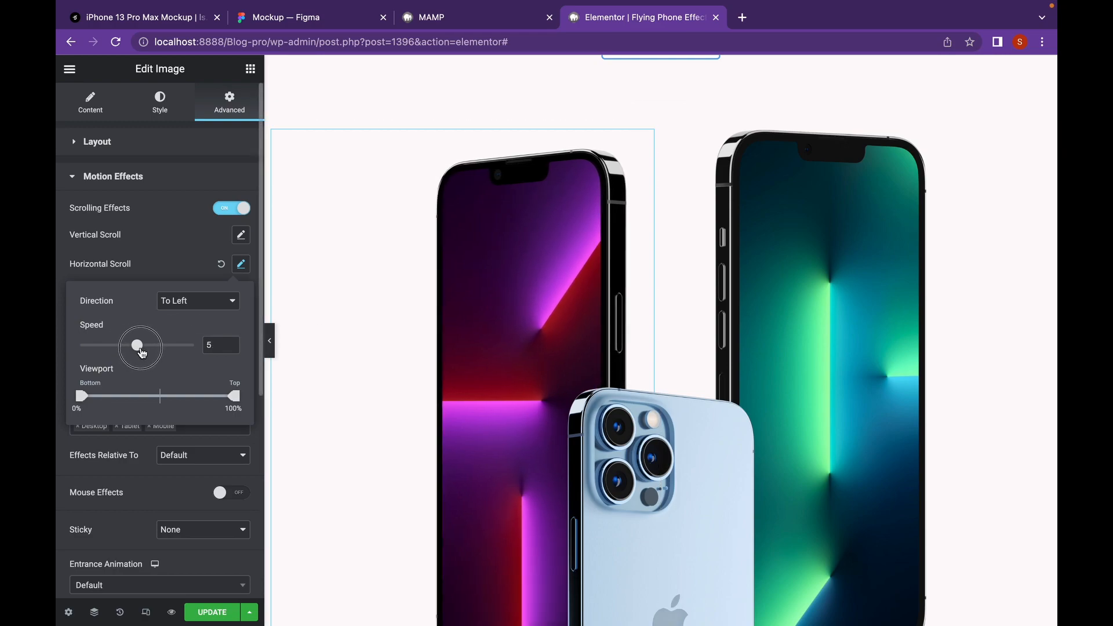
scroll(513, 389, down, 3)
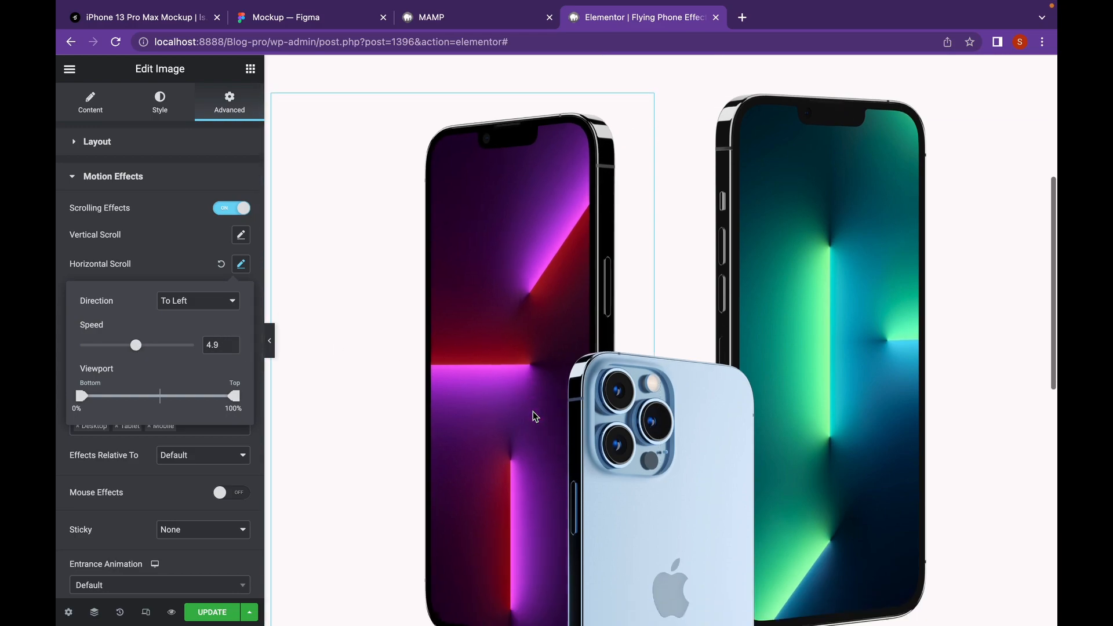
scroll(533, 412, down, 8)
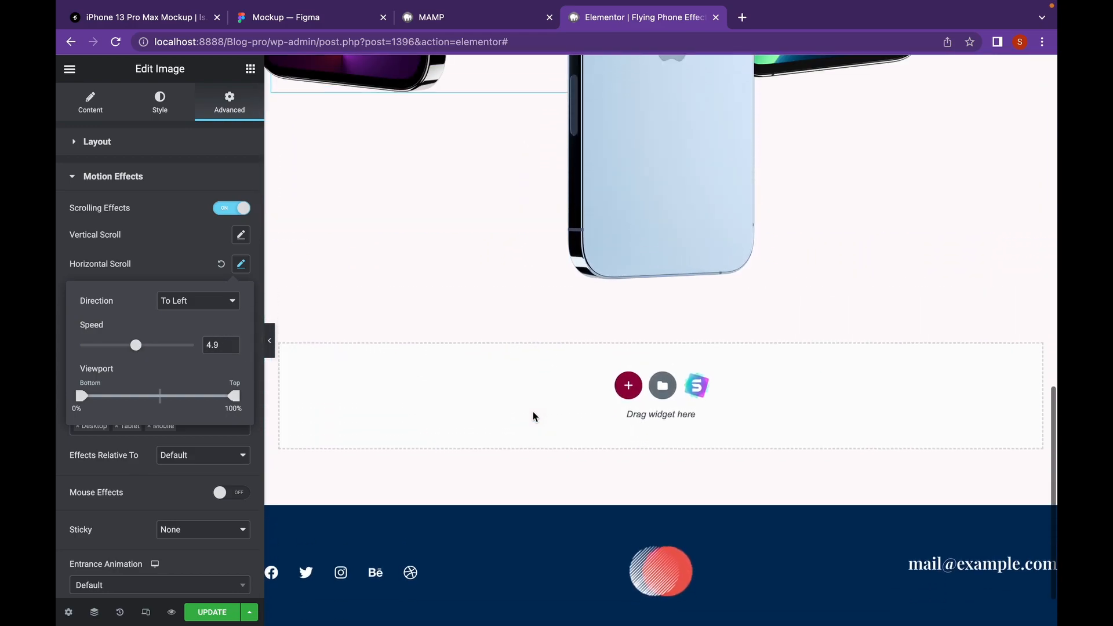
scroll(533, 412, up, 8)
scroll(534, 411, up, 5)
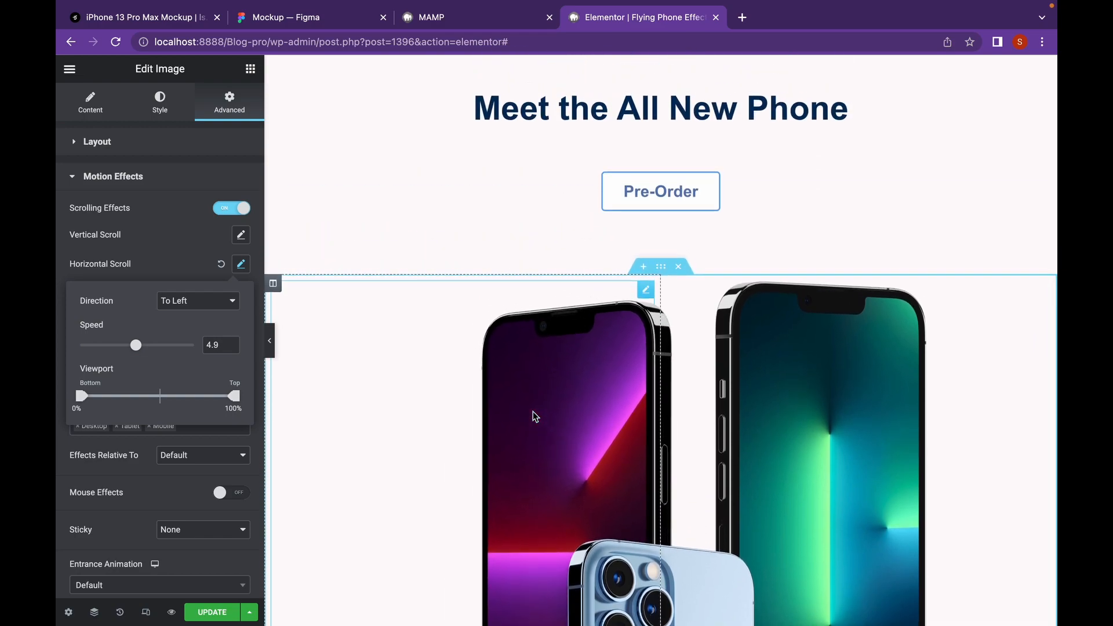
scroll(533, 416, up, 1)
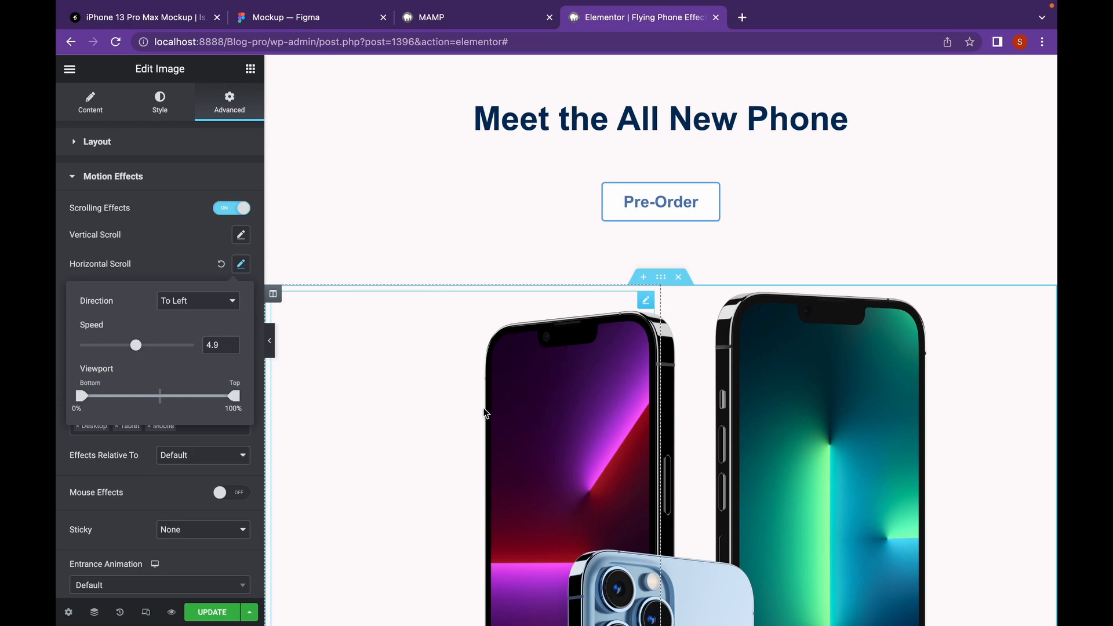
- Set the bottom viewport limit of the purple phone's horizontal scroll to 35% and check where the movement starts
scroll(485, 418, up, 4)
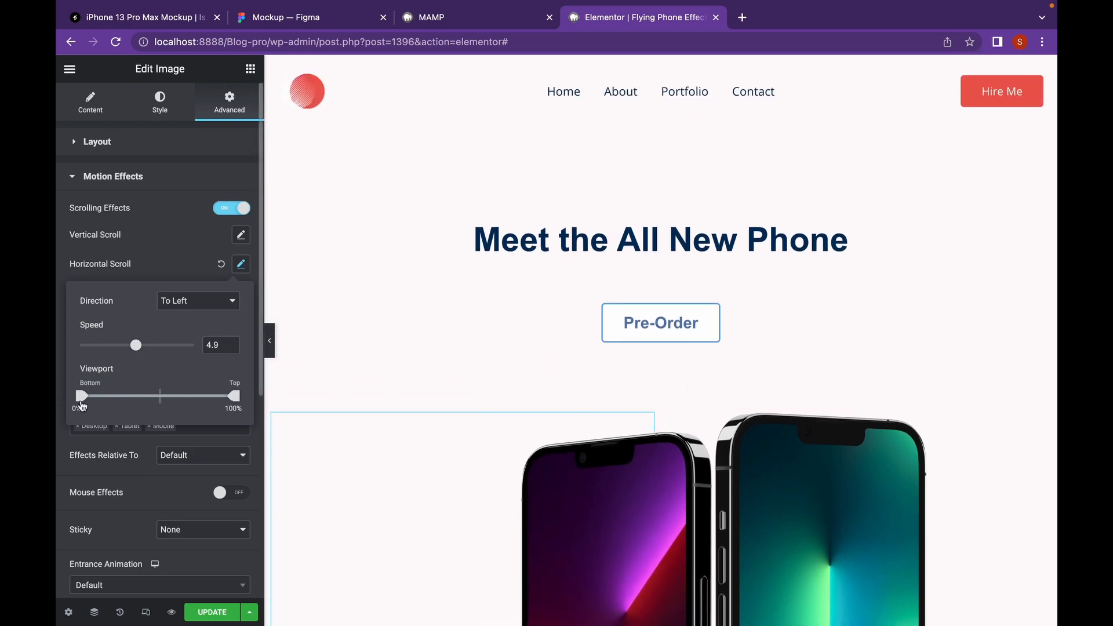
drag(82, 405, 136, 406)
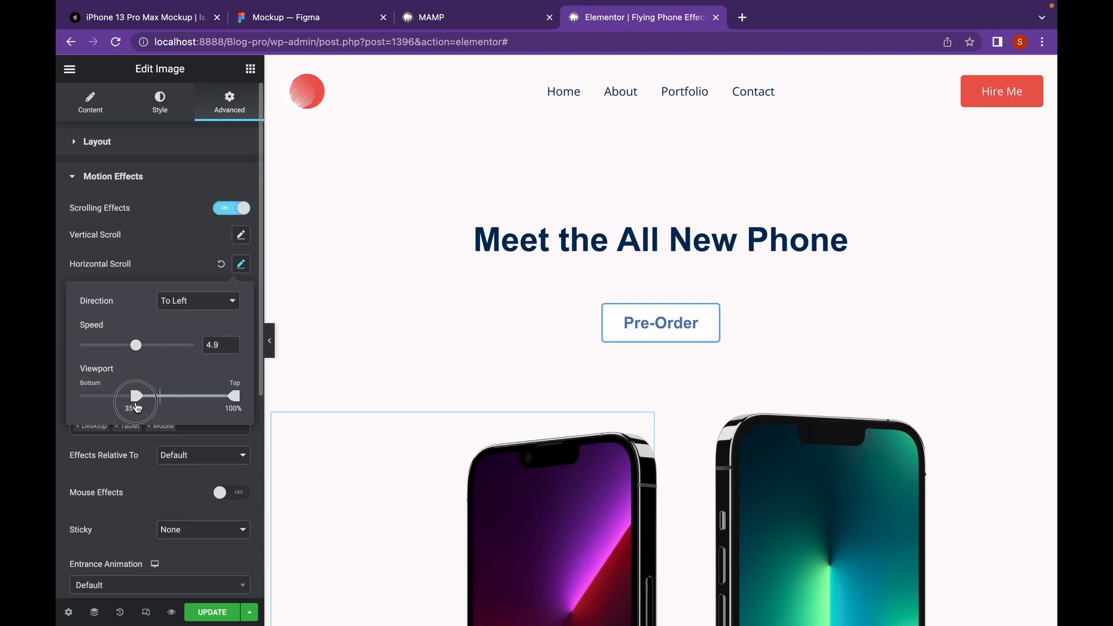
scroll(589, 476, down, 5)
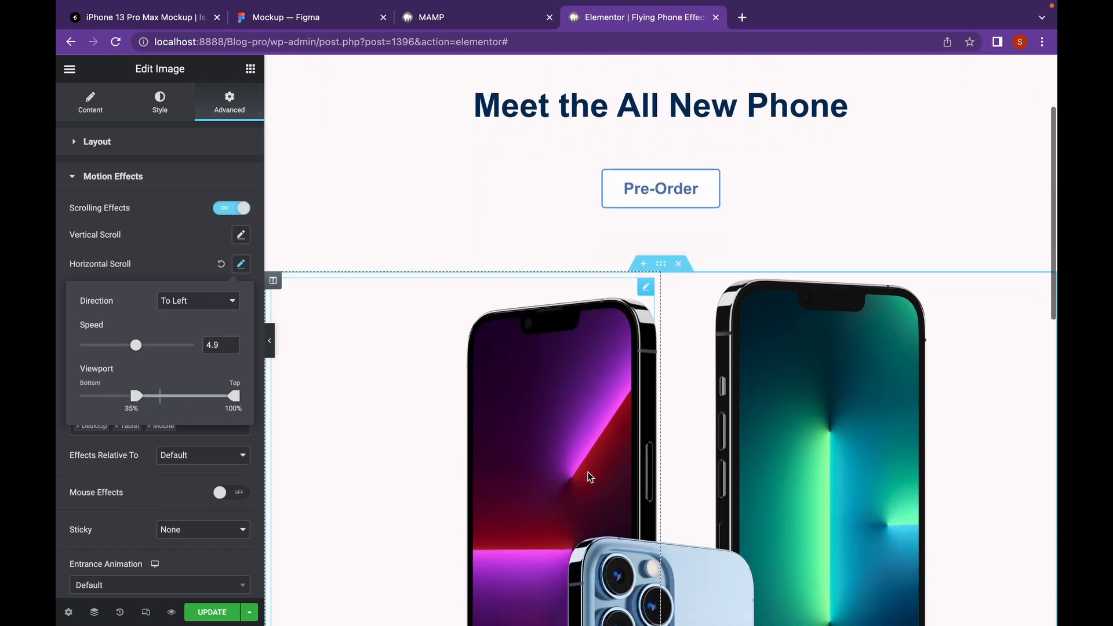
scroll(589, 476, up, 5)
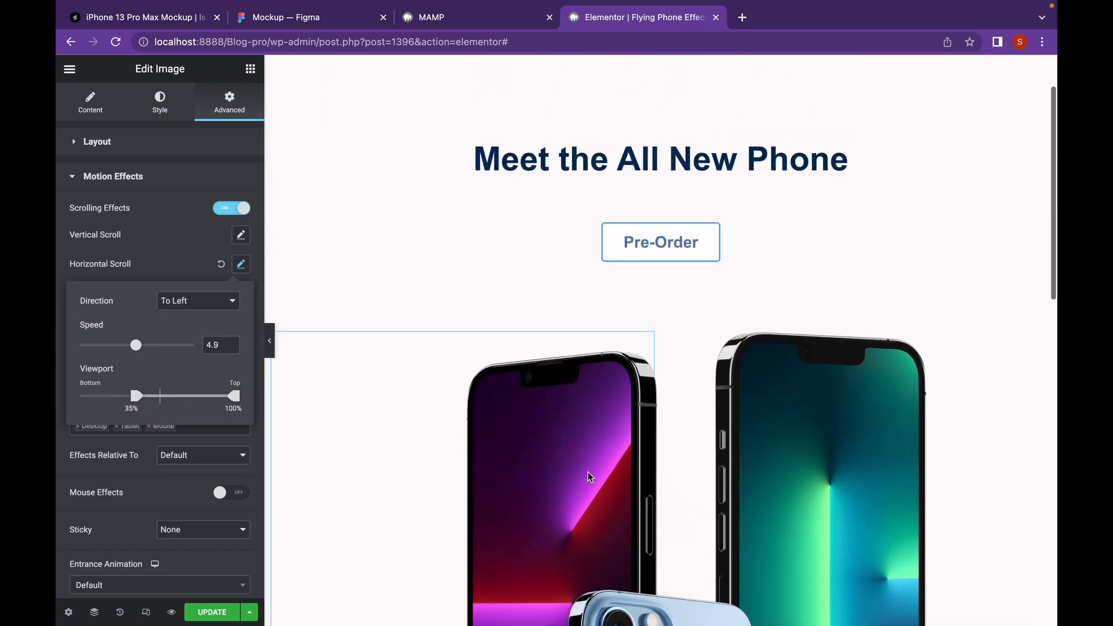
scroll(588, 476, down, 6)
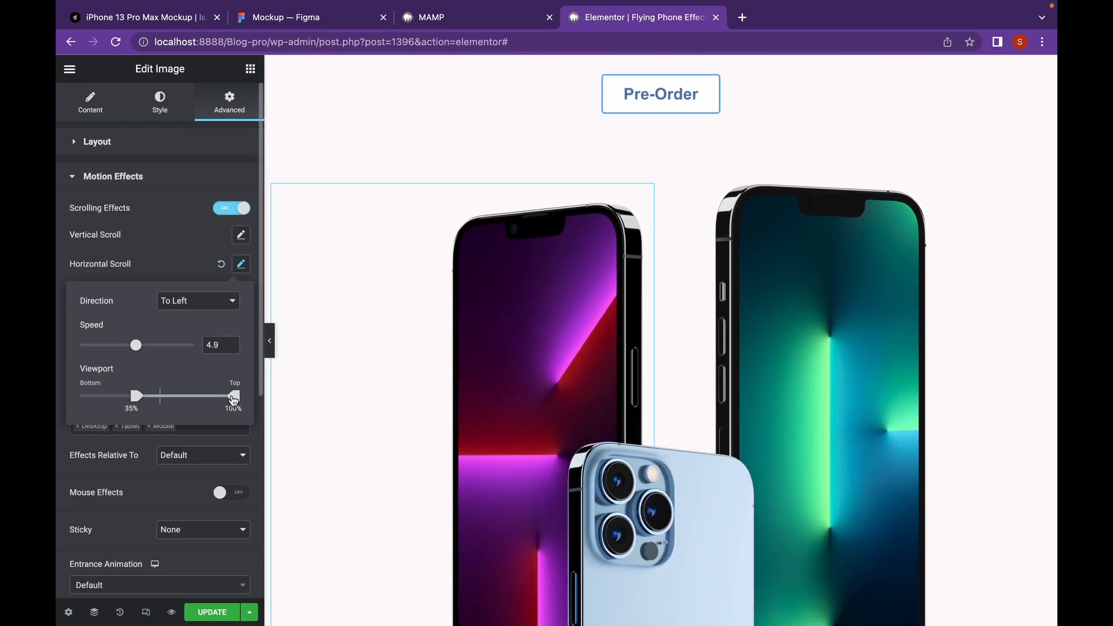
- Set the top viewport limit of the purple phone's horizontal scroll to 67%
scroll(495, 390, down, 10)
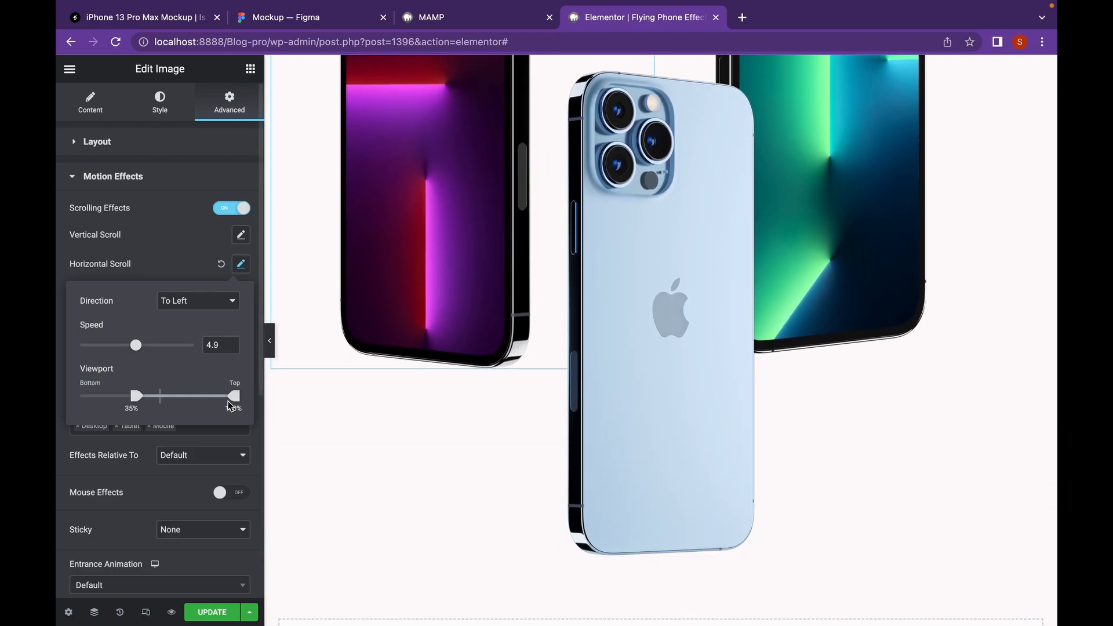
click(235, 397)
drag(236, 401, 182, 403)
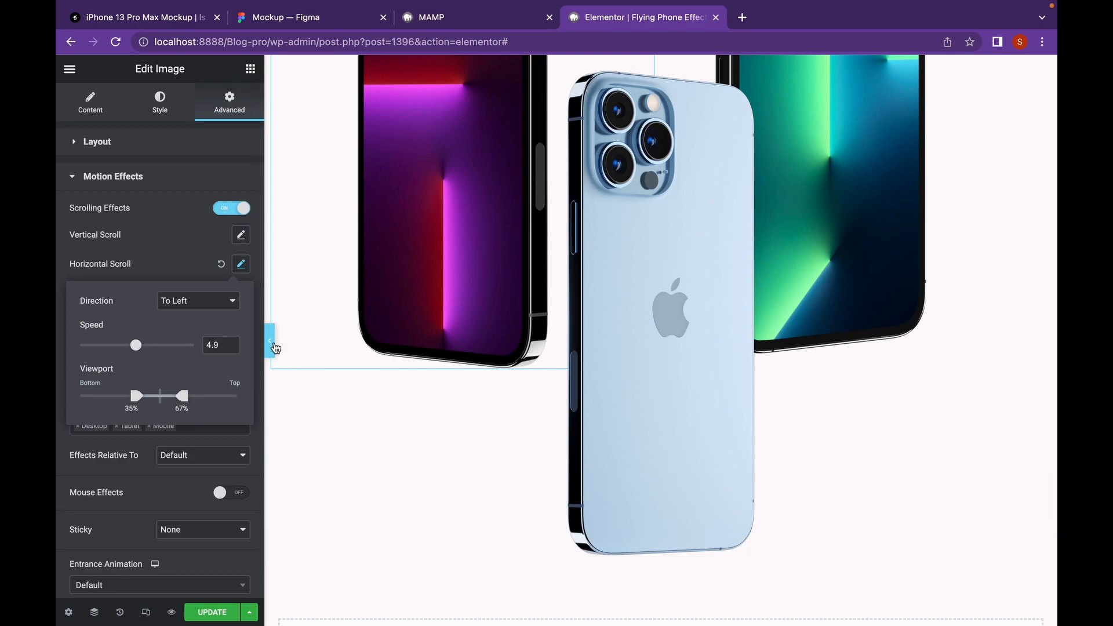
- Set the purple phone's horizontal scroll speed to 5 and preview the effect with the editing panel hidden
double_click(223, 341)
text(5)
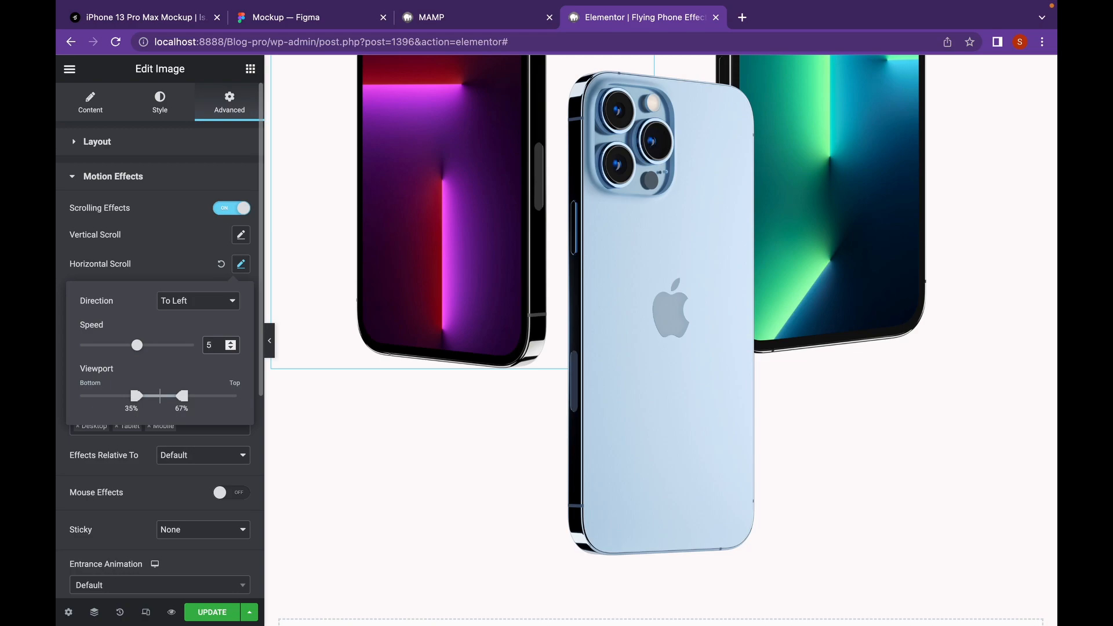
click(272, 350)
scroll(368, 329, up, 5)
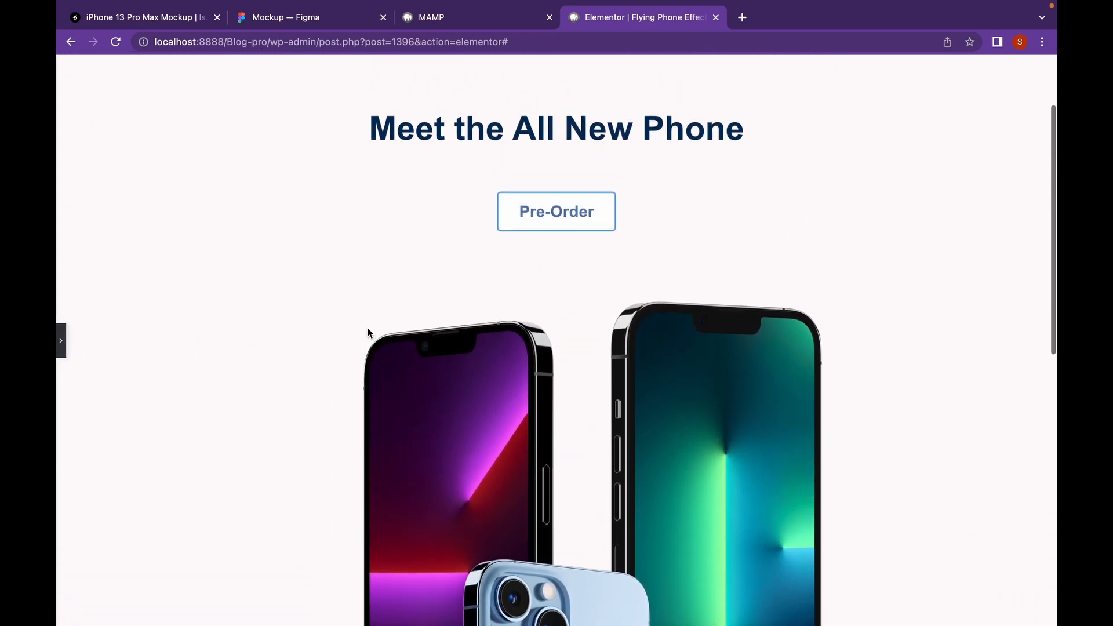
scroll(367, 331, down, 5)
scroll(368, 329, down, 5)
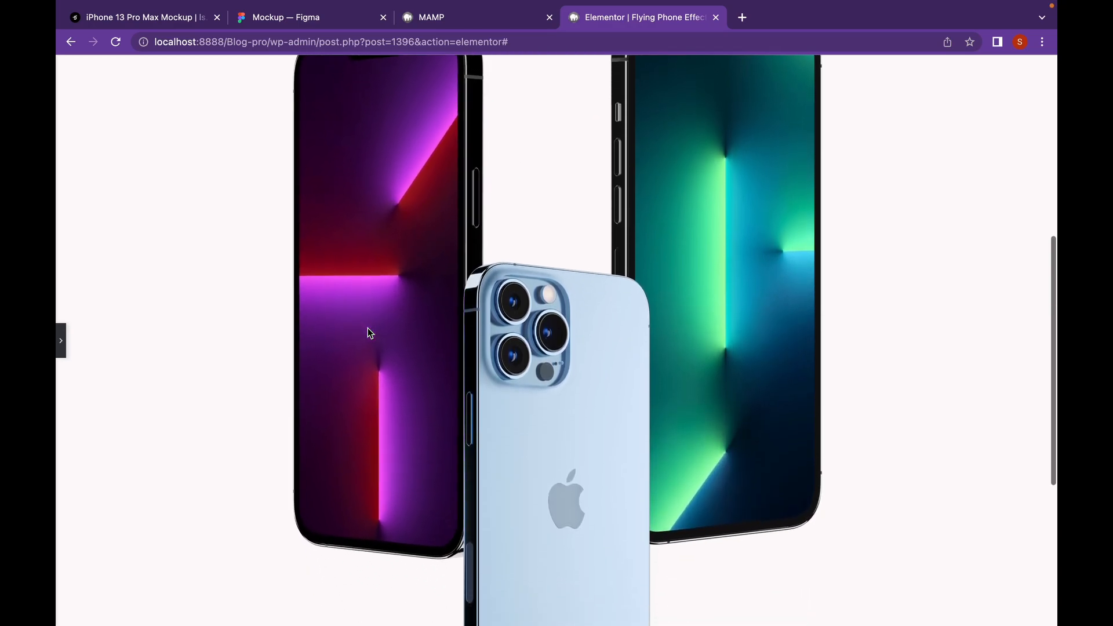
scroll(367, 330, down, 2)
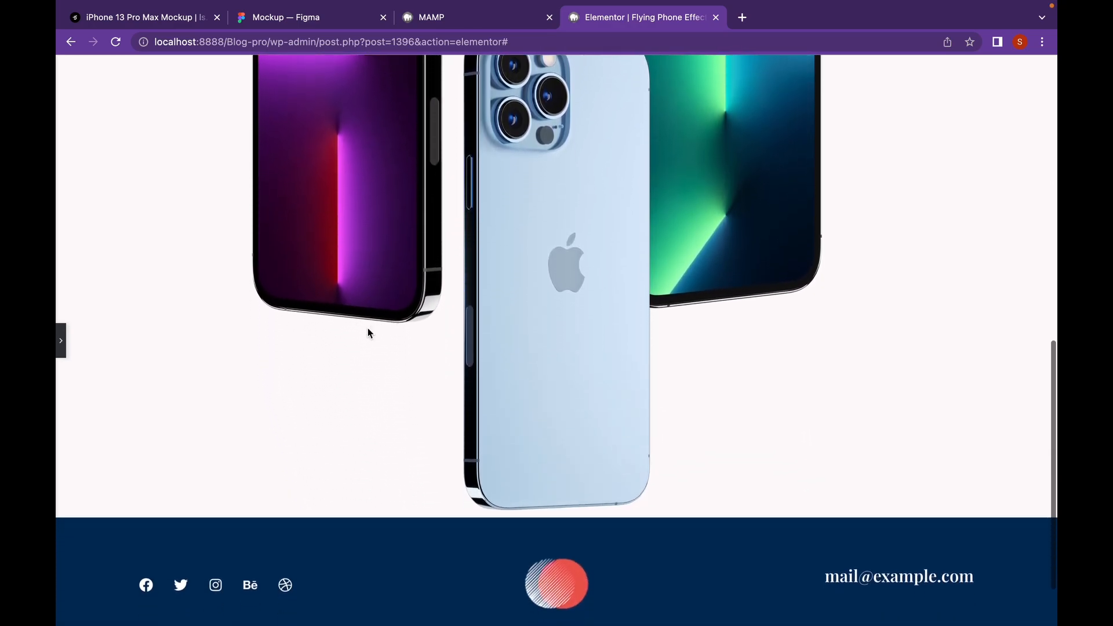
- Set the green phone's horizontal scroll effect to direction To Right with speed 5
scroll(367, 331, up, 10)
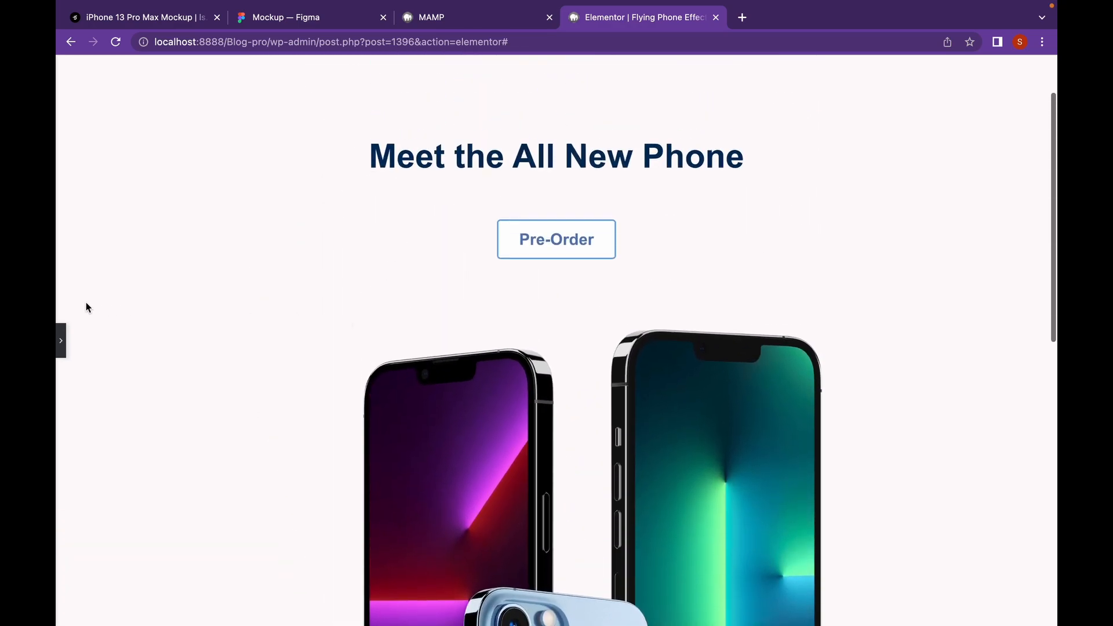
click(62, 335)
click(828, 428)
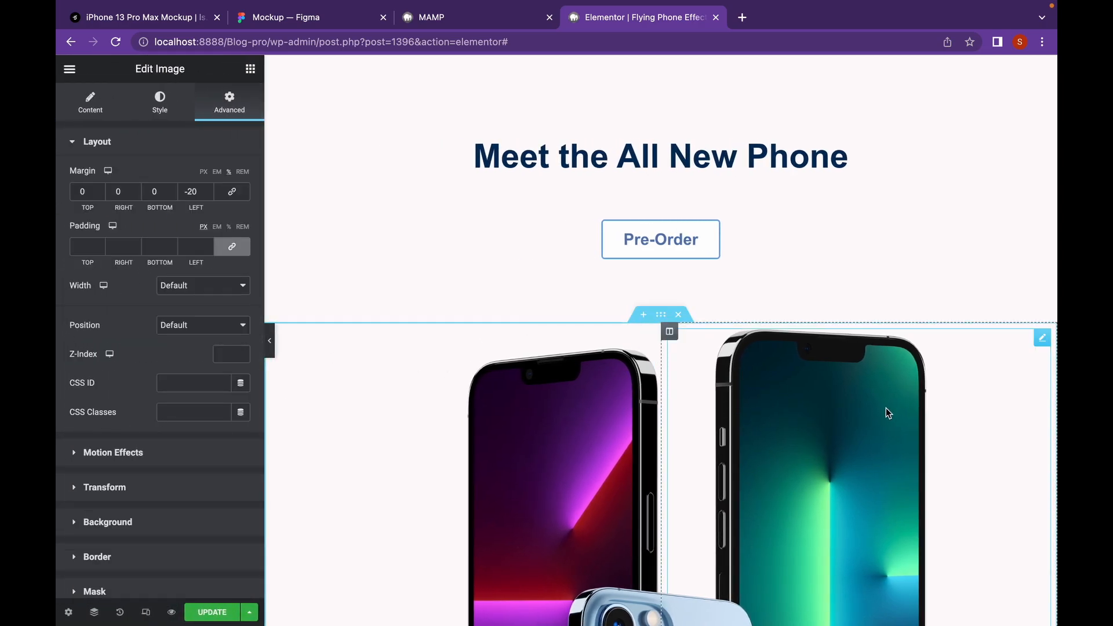
click(161, 454)
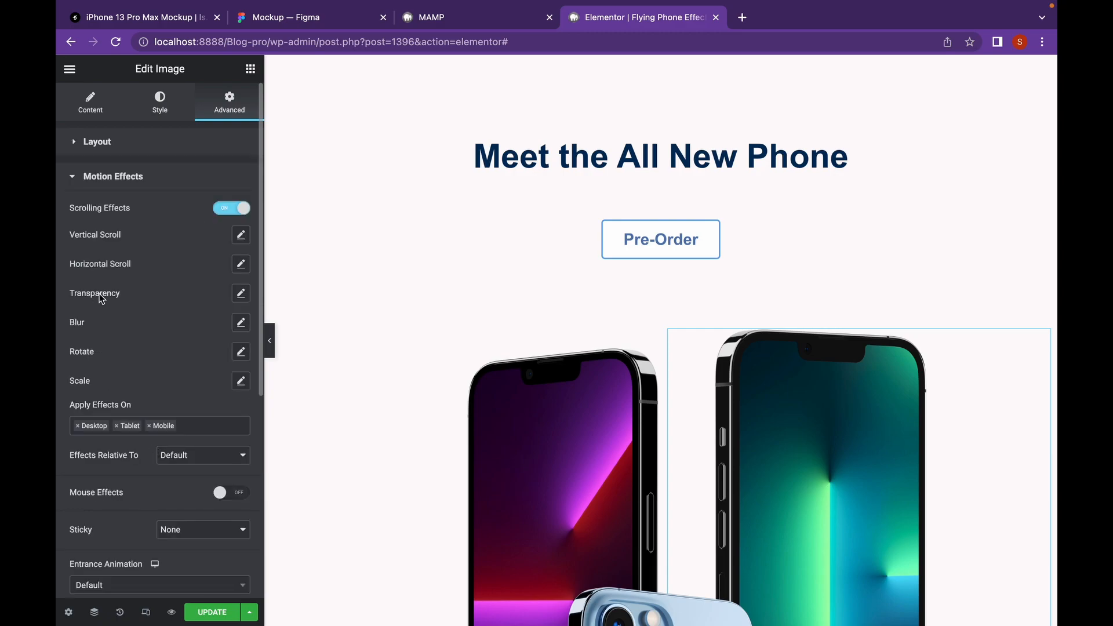
click(241, 265)
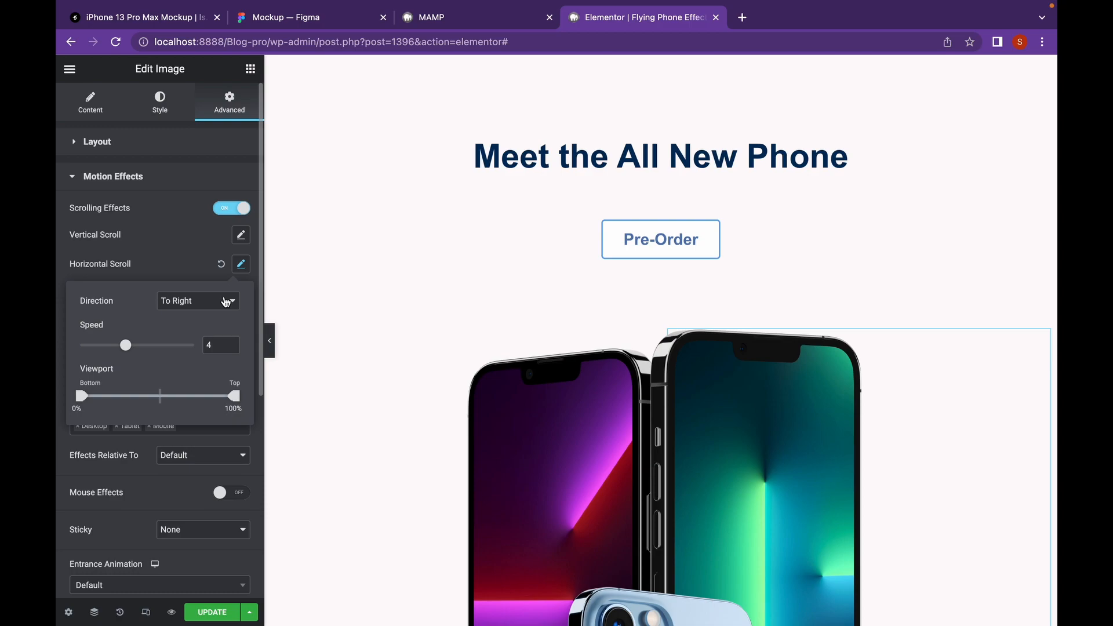
click(215, 342)
key(BackSpace)
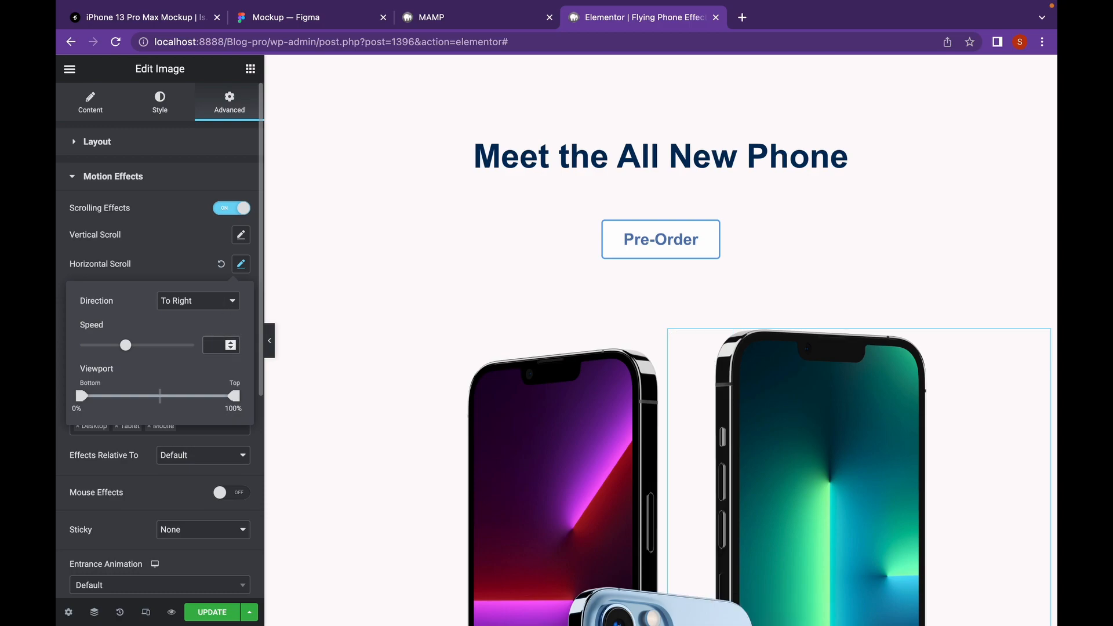
text(5)
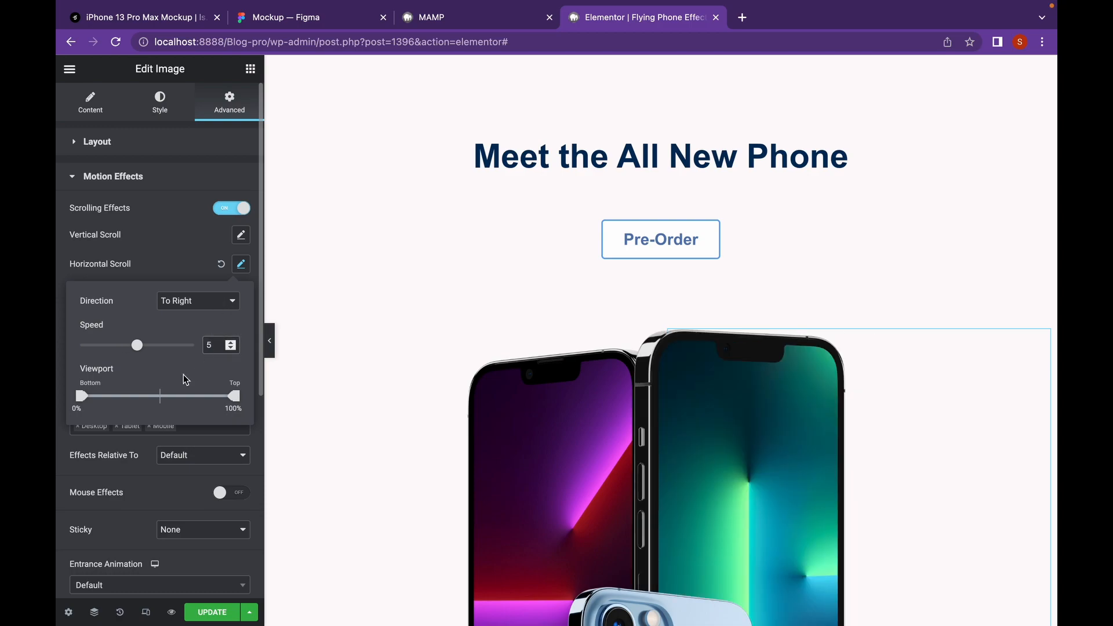
- Limit the green phone's horizontal scroll viewport to 33% bottom and 68% top, and preview the movement
drag(83, 400, 133, 398)
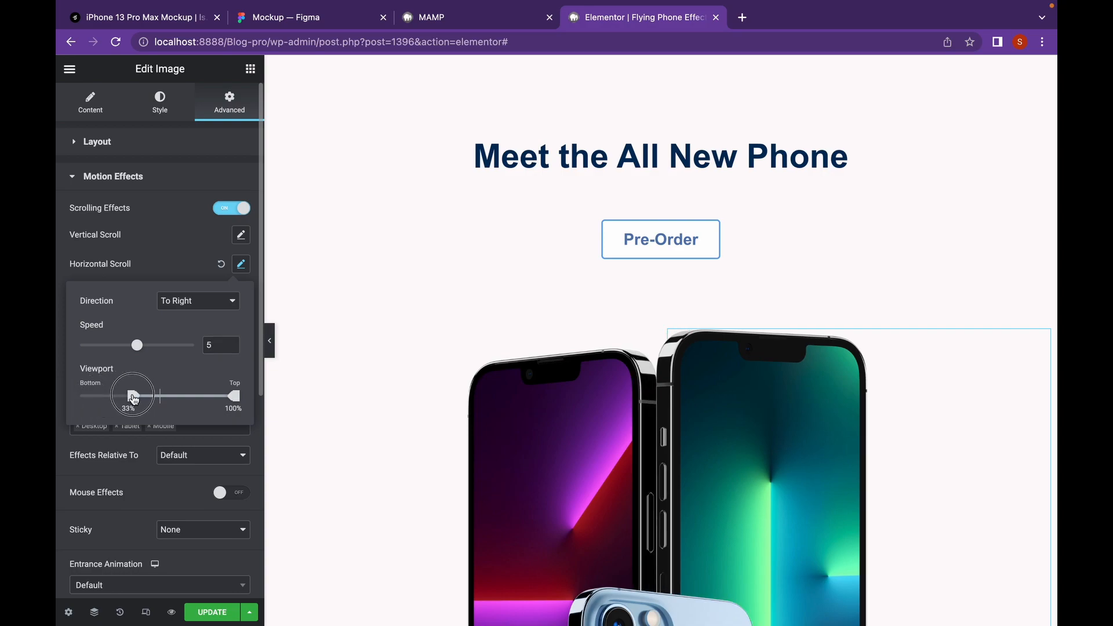
drag(226, 399, 183, 398)
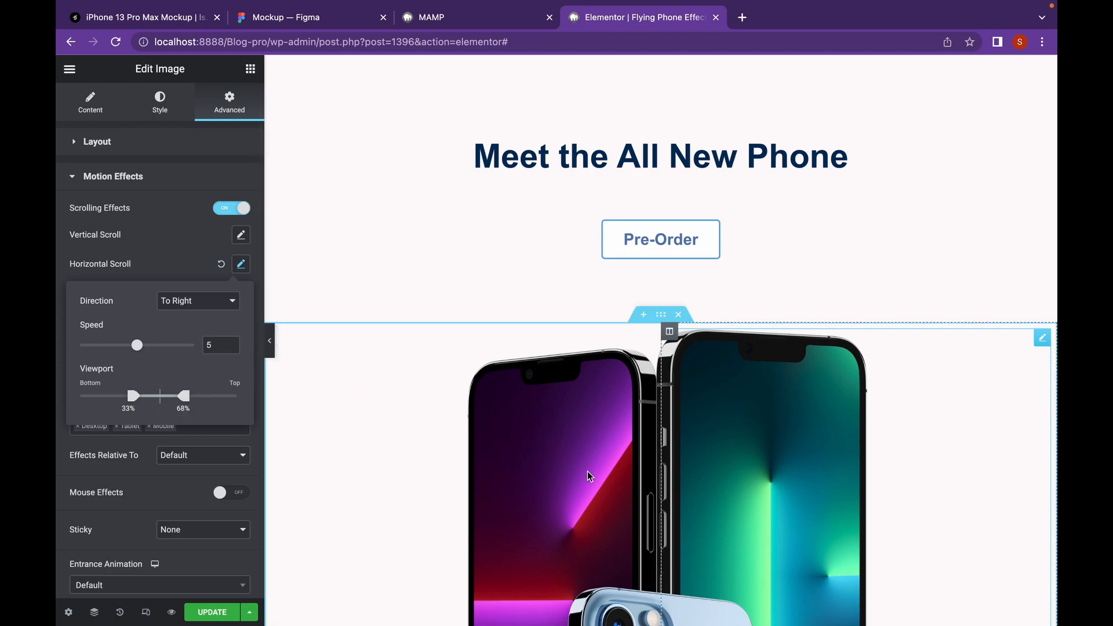
scroll(589, 474, down, 3)
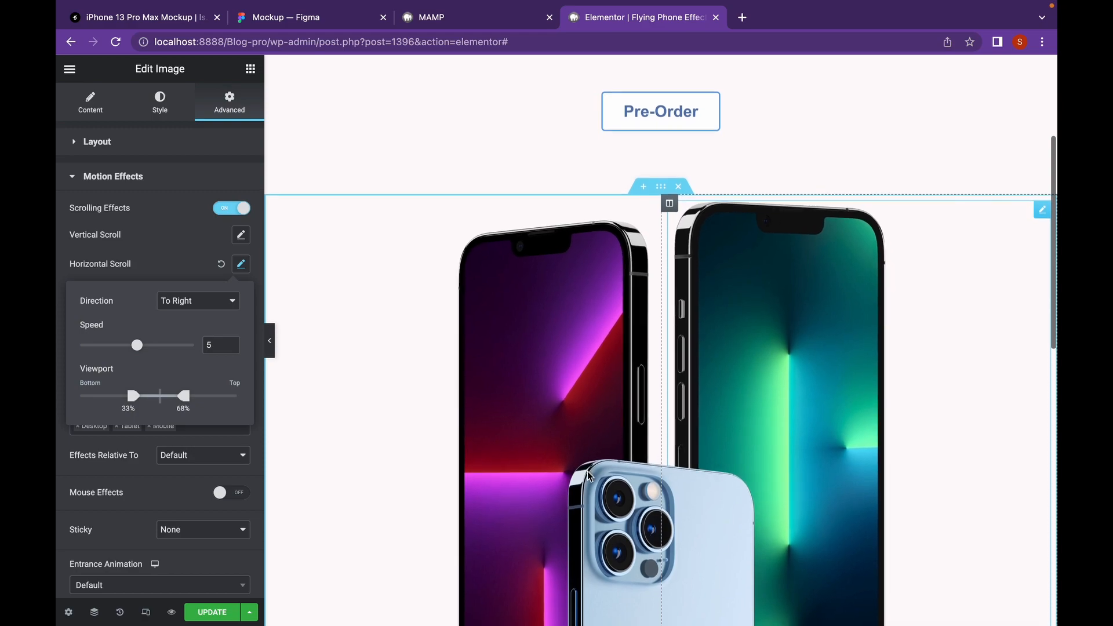
scroll(589, 475, up, 3)
scroll(589, 475, up, 1)
scroll(589, 475, down, 3)
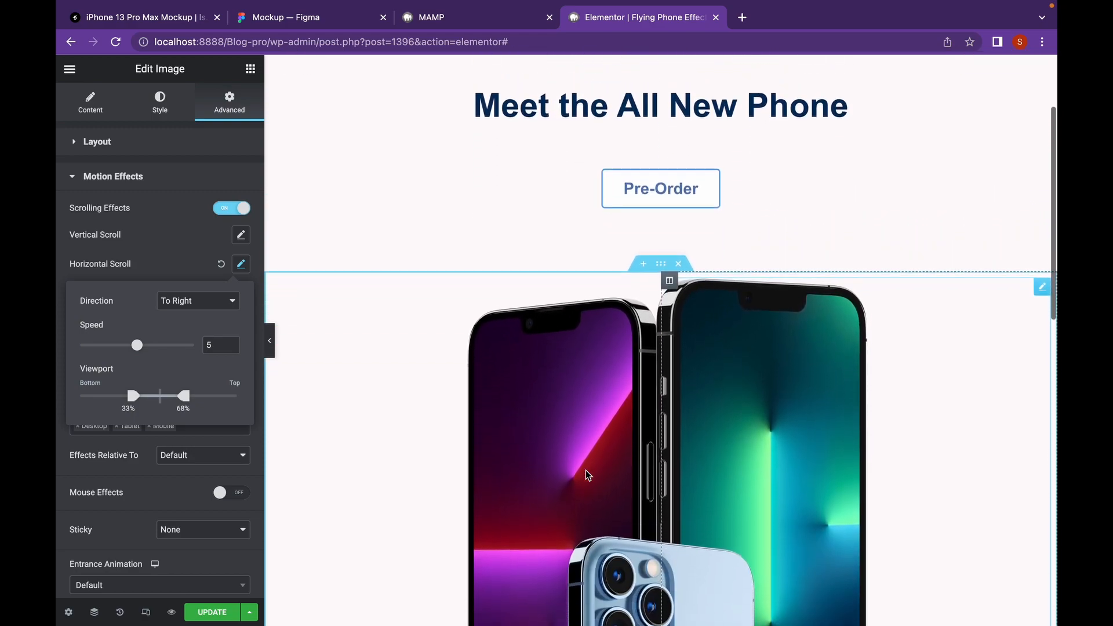
scroll(588, 476, up, 5)
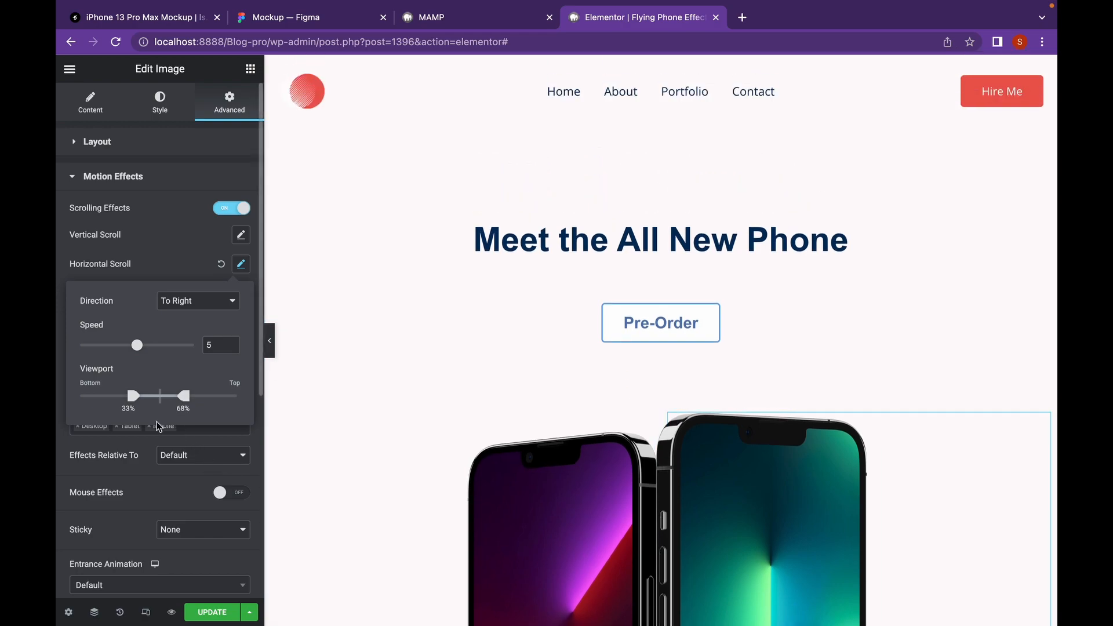
- Set the bottom viewport limit of the green phone's horizontal scroll to 40% and preview the page with the editing panel hidden
drag(133, 403, 144, 403)
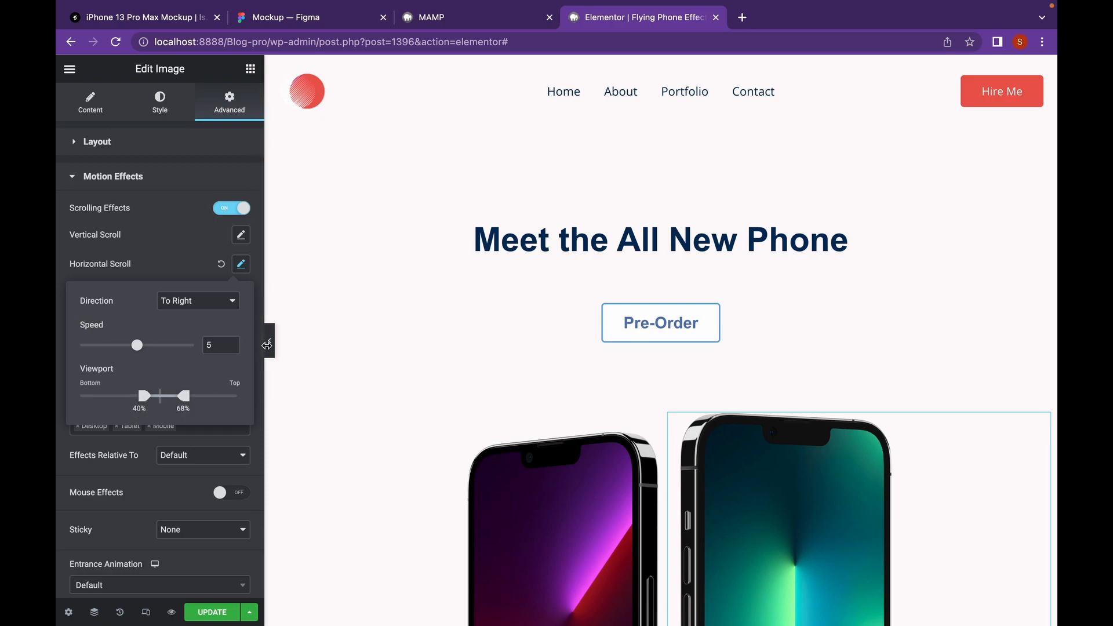
click(269, 344)
scroll(558, 438, down, 6)
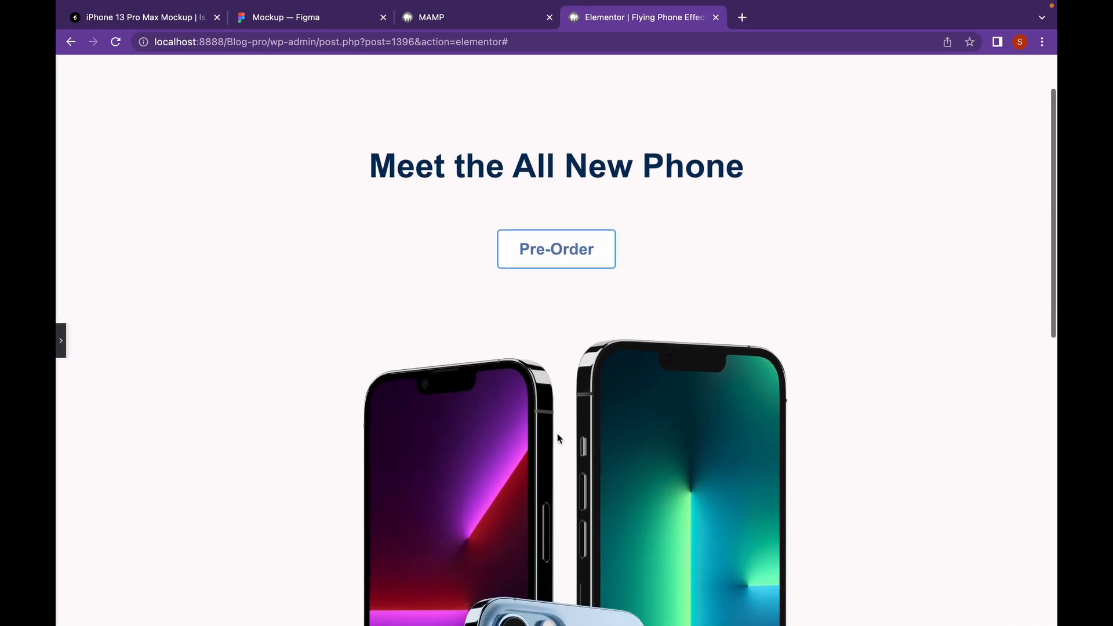
scroll(558, 435, down, 4)
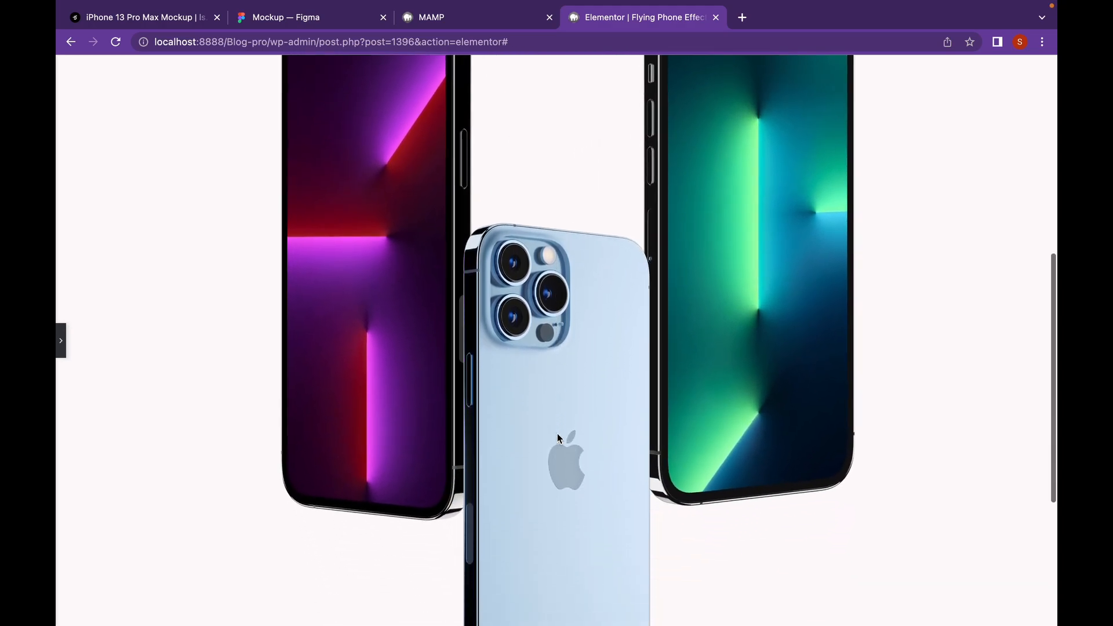
scroll(558, 433, up, 8)
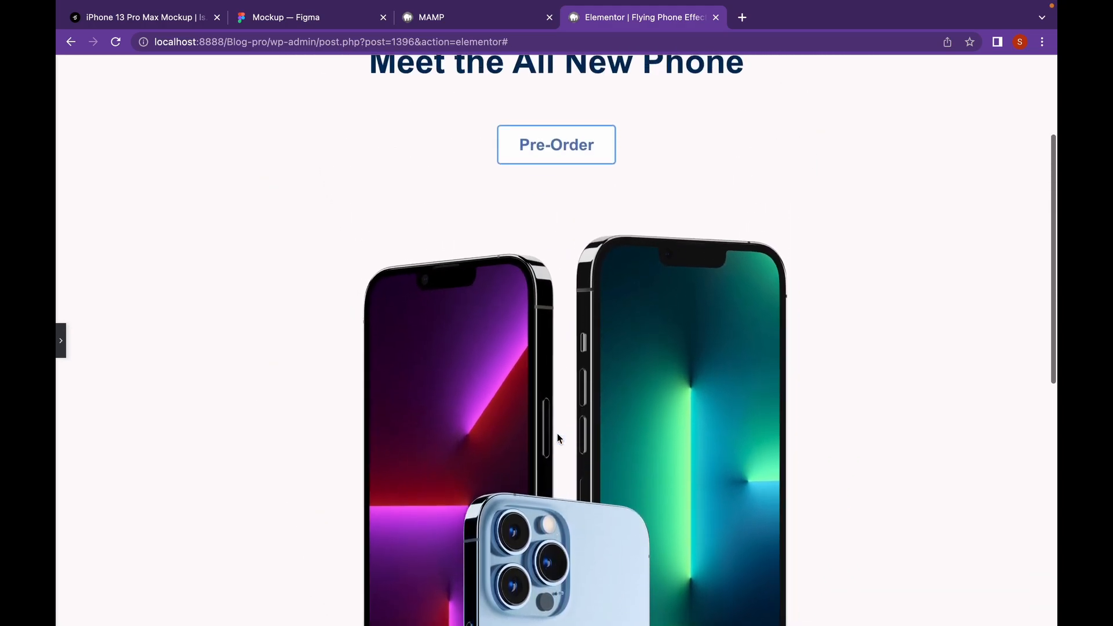
scroll(557, 433, down, 3)
scroll(558, 435, down, 4)
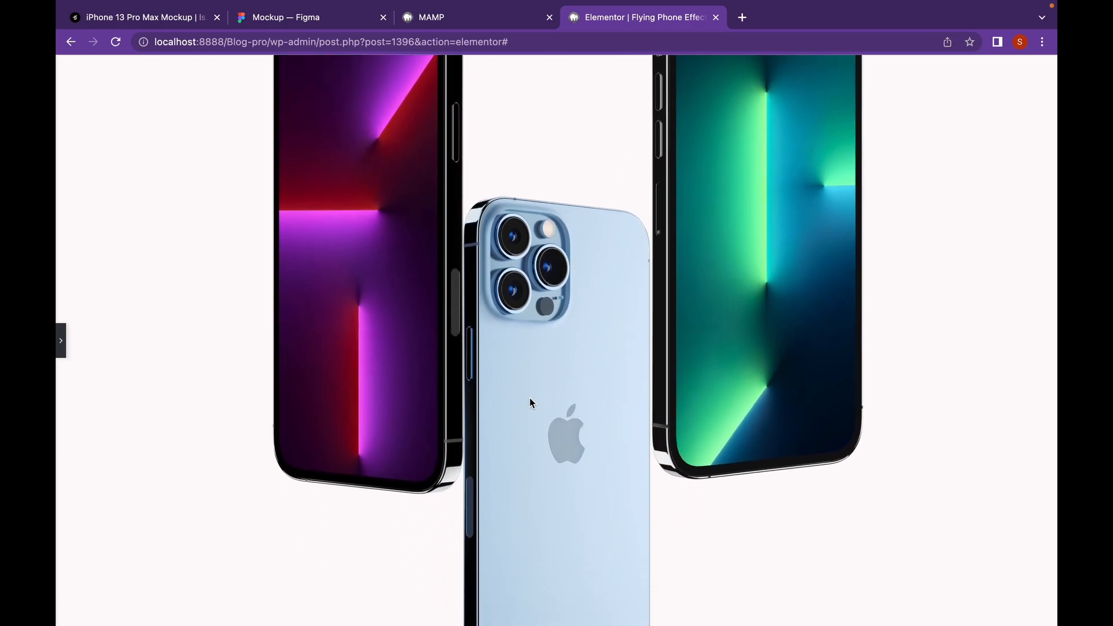
scroll(530, 397, down, 5)
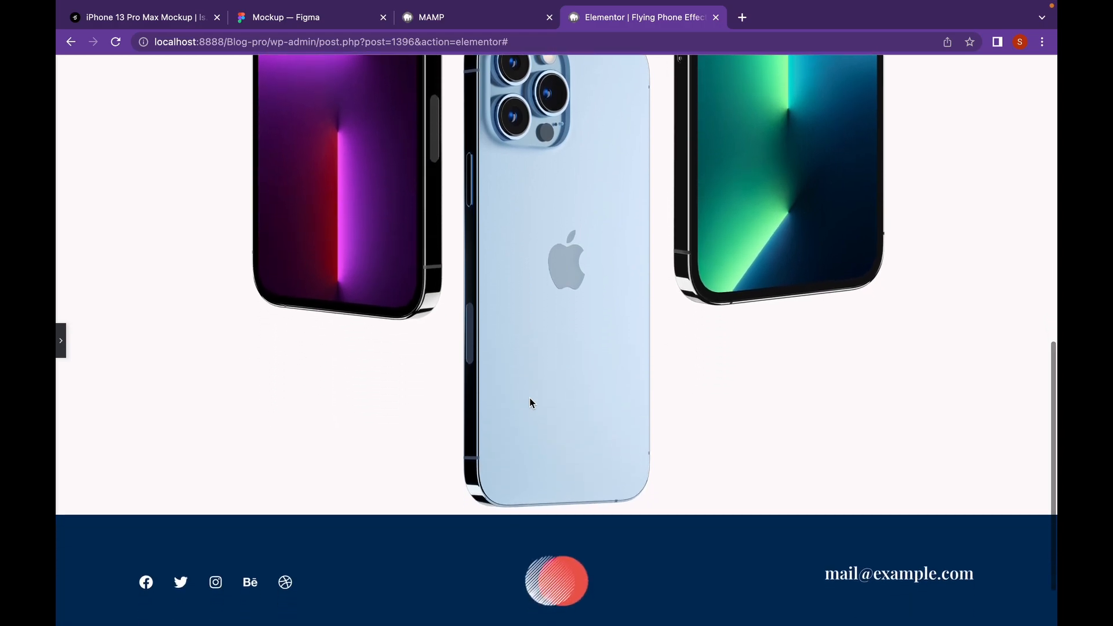
scroll(530, 400, up, 10)
scroll(530, 398, down, 5)
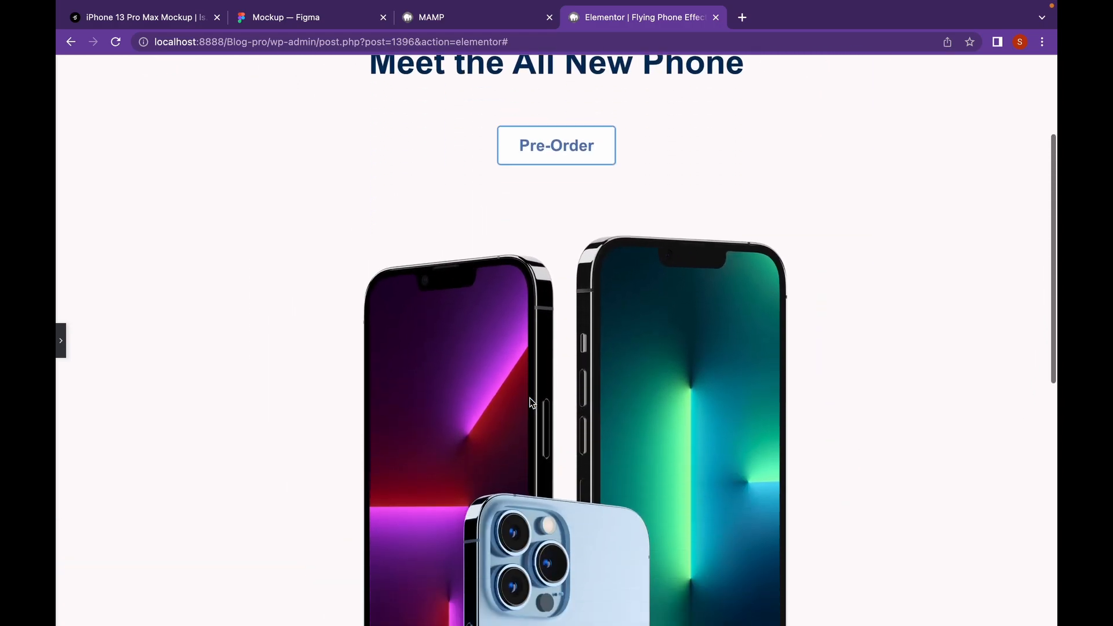
- Select the blue phone image for editing and check its place in the page structure with the Navigator
click(60, 342)
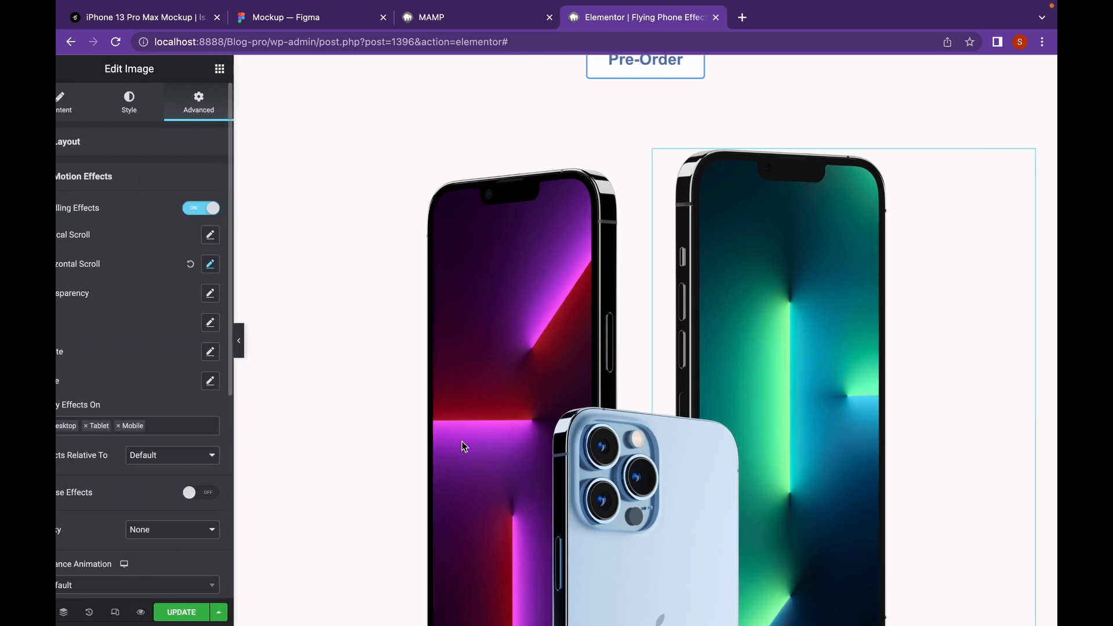
scroll(628, 491, down, 5)
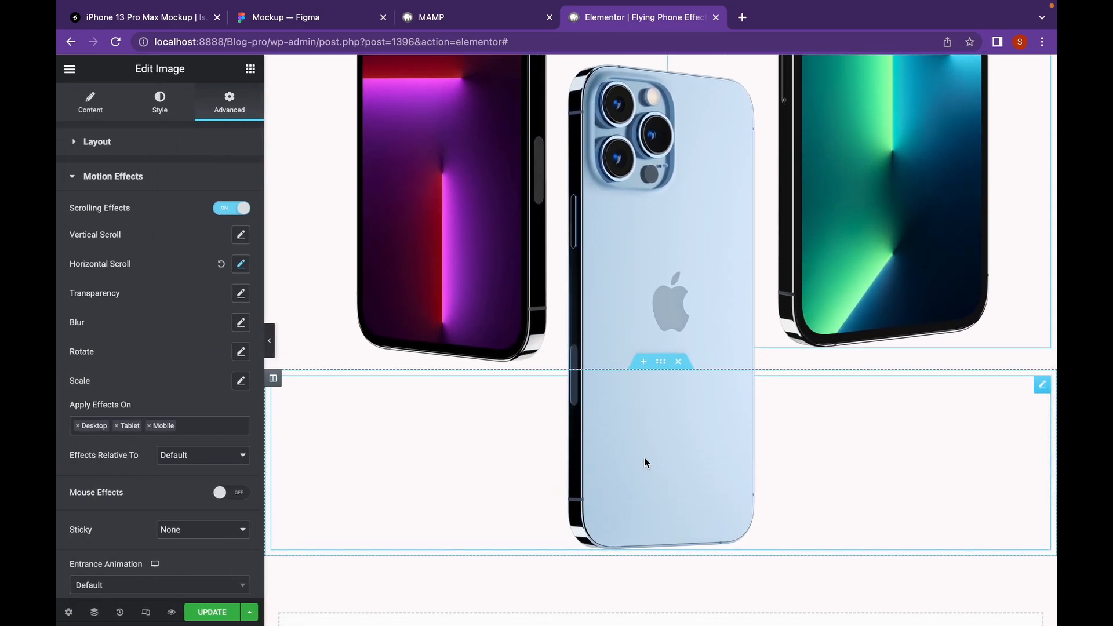
click(677, 431)
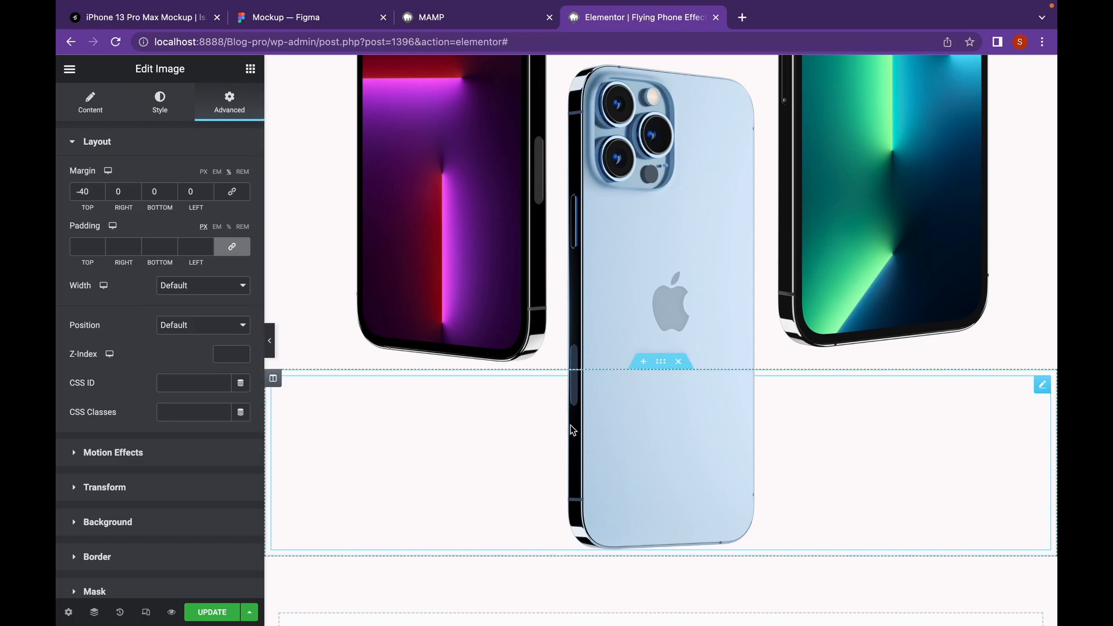
right_click(791, 411)
click(854, 586)
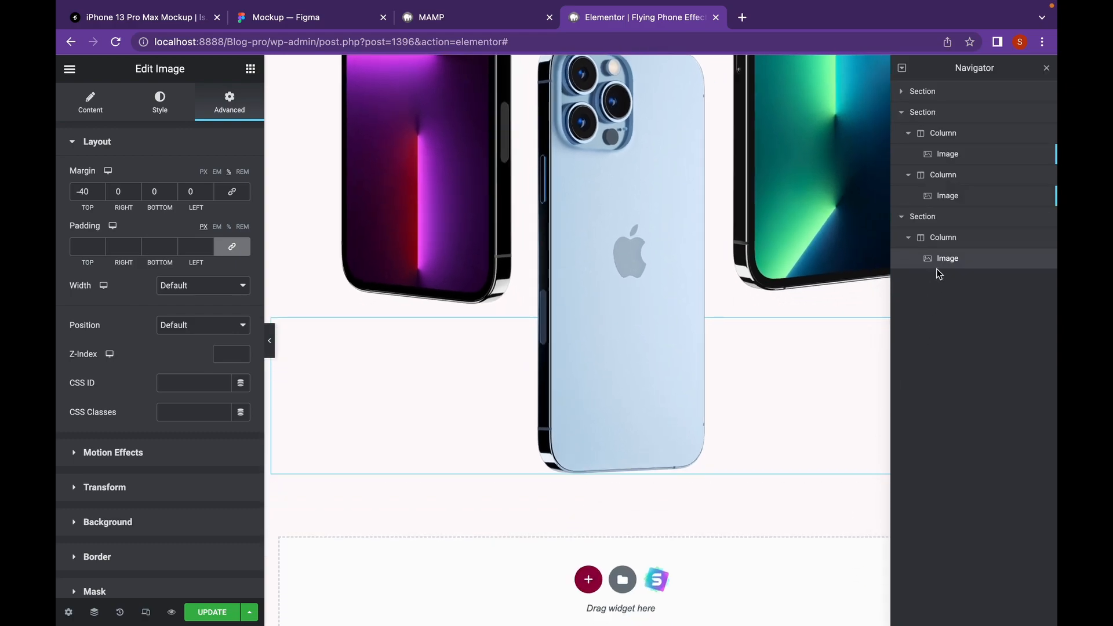
click(1047, 69)
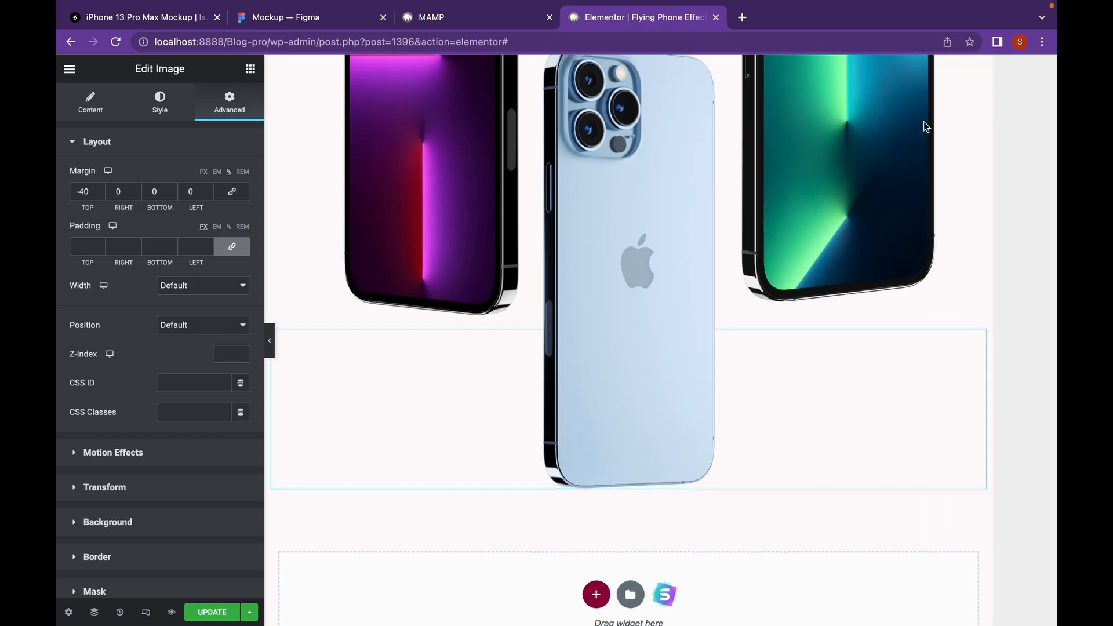
- Enable scrolling effects on the blue phone with vertical scroll Up, speed 5 and viewport 3% to 99%, and preview the movement
click(179, 448)
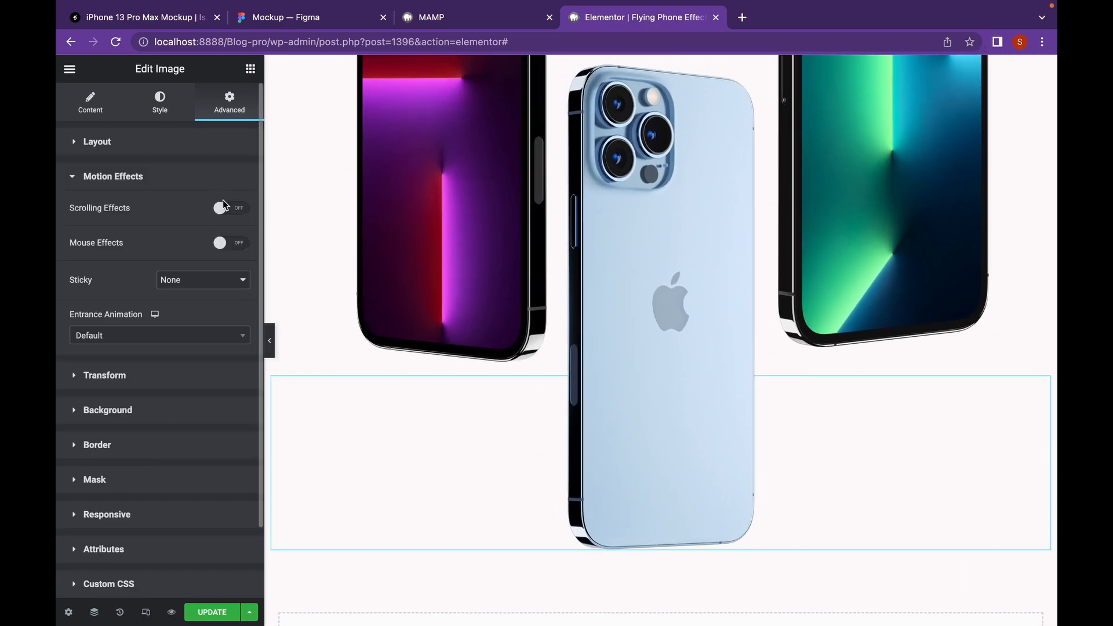
click(222, 185)
click(224, 206)
click(224, 186)
click(225, 210)
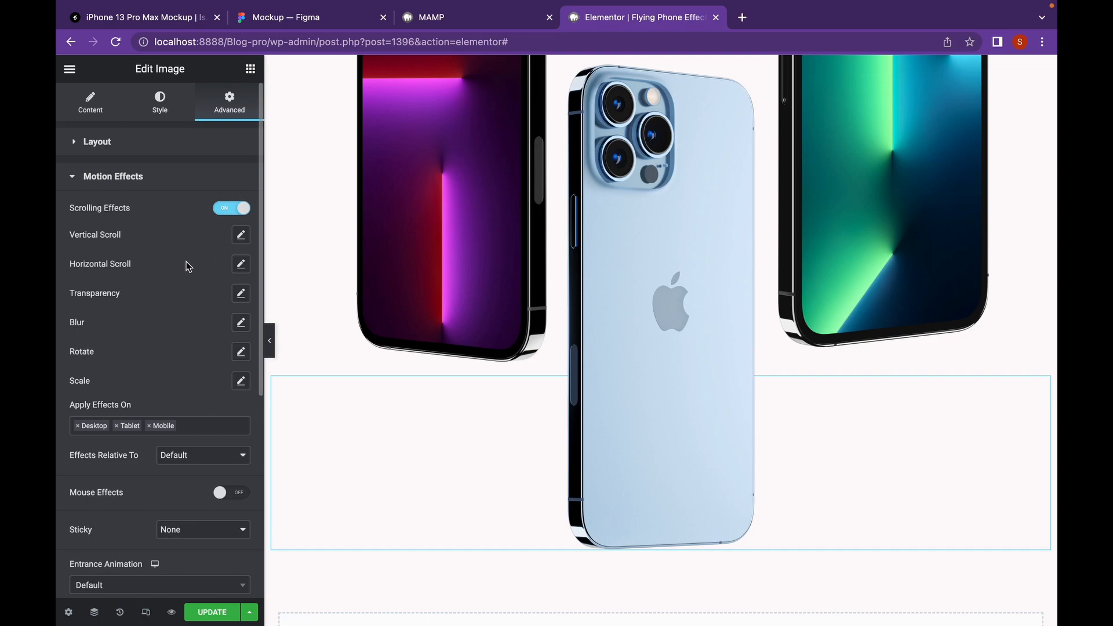
click(241, 237)
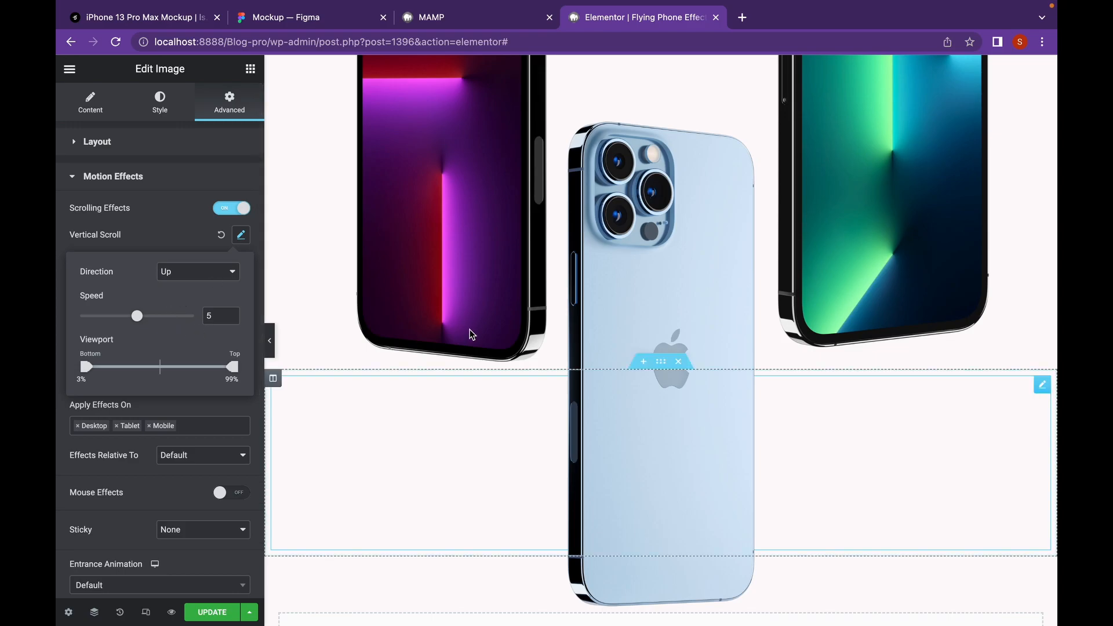
scroll(469, 334, up, 5)
scroll(469, 335, down, 5)
scroll(470, 334, down, 5)
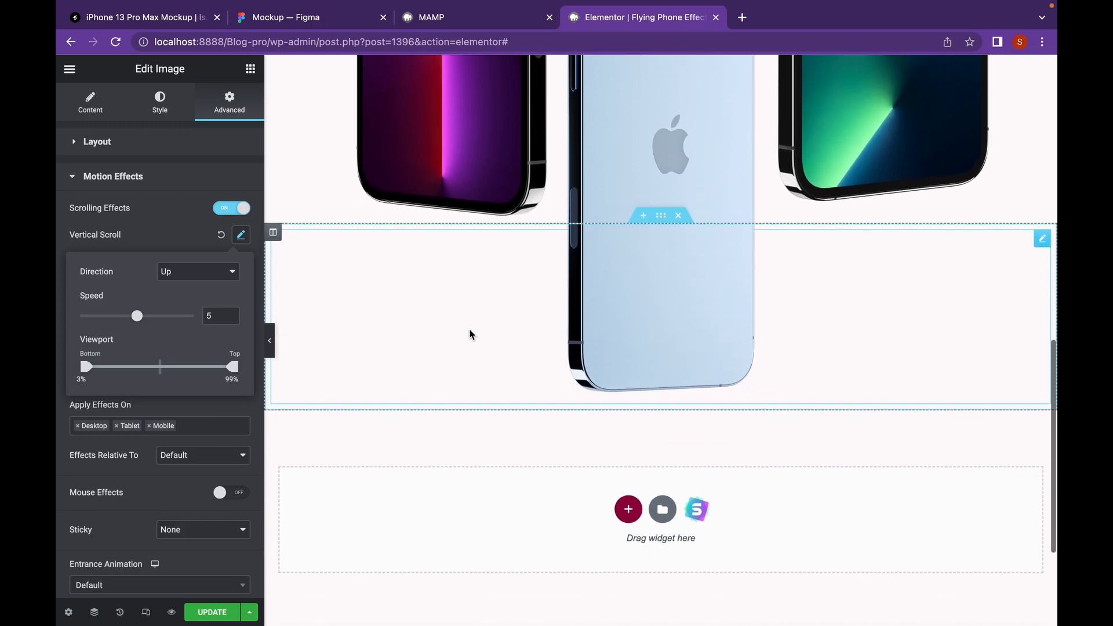
scroll(470, 334, up, 10)
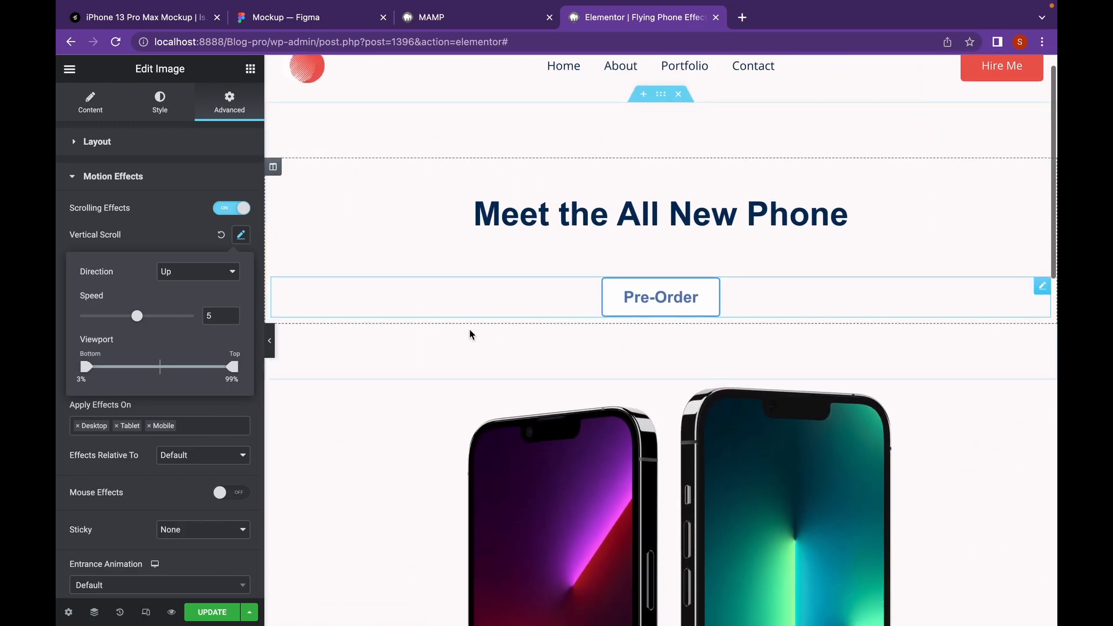
scroll(469, 335, down, 10)
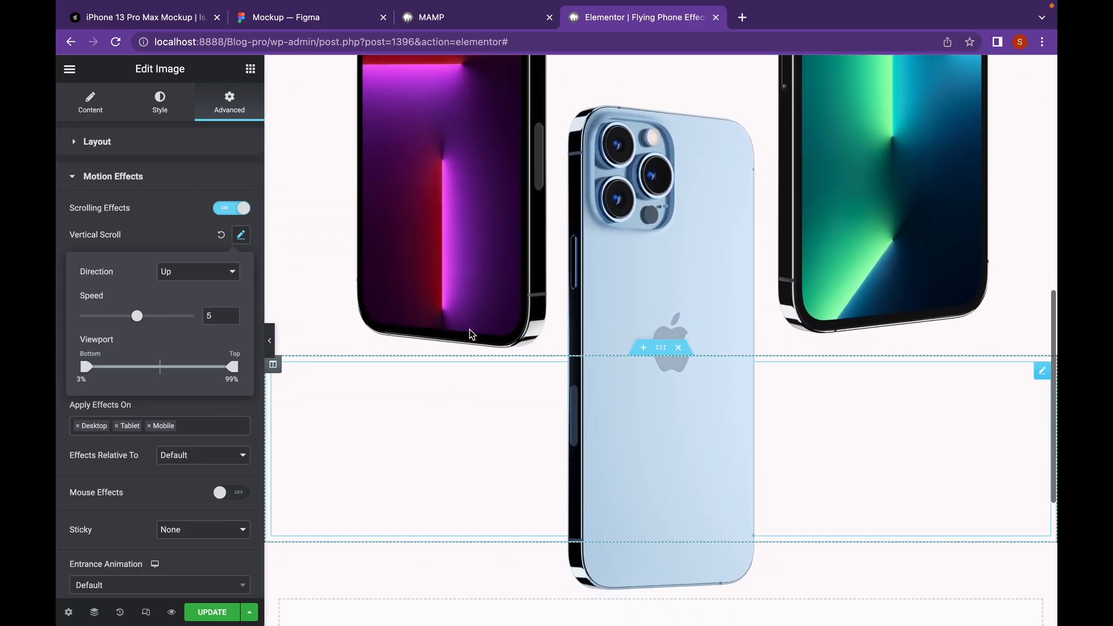
scroll(469, 335, down, 5)
- Set the blue phone's vertical scroll speed to 10, preview it along the page and update the page
drag(161, 320, 220, 315)
scroll(458, 294, up, 15)
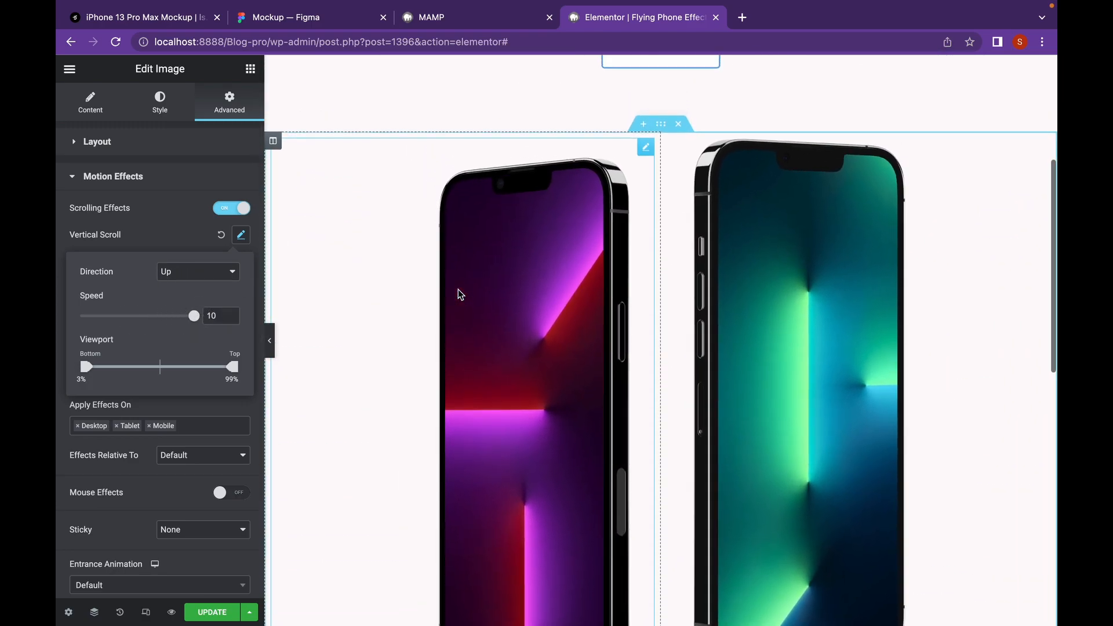
scroll(458, 290, down, 6)
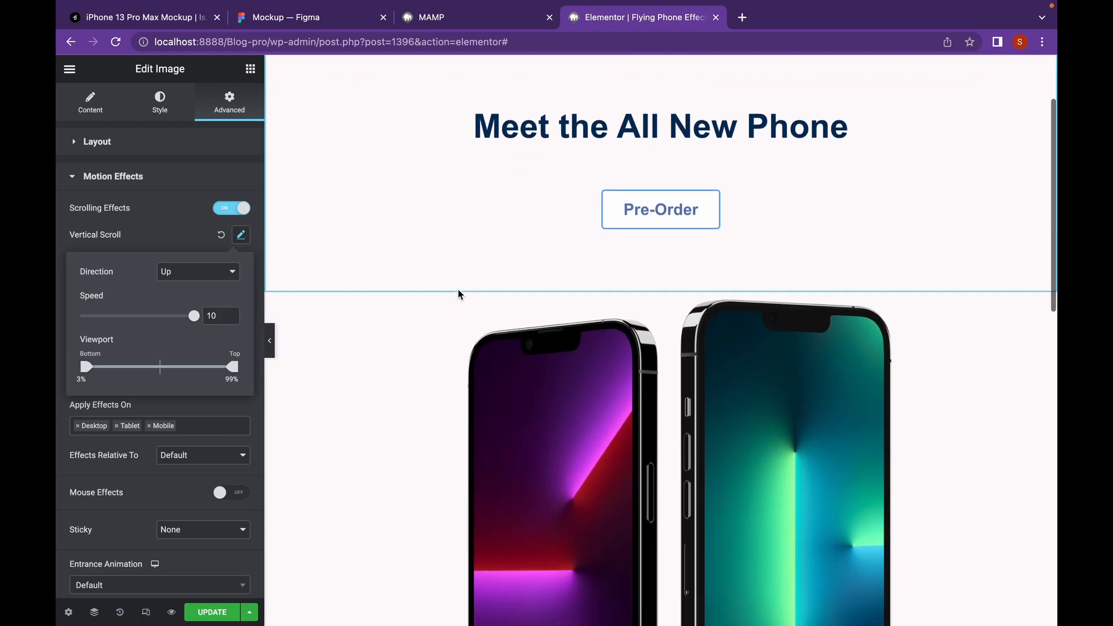
scroll(458, 293, down, 5)
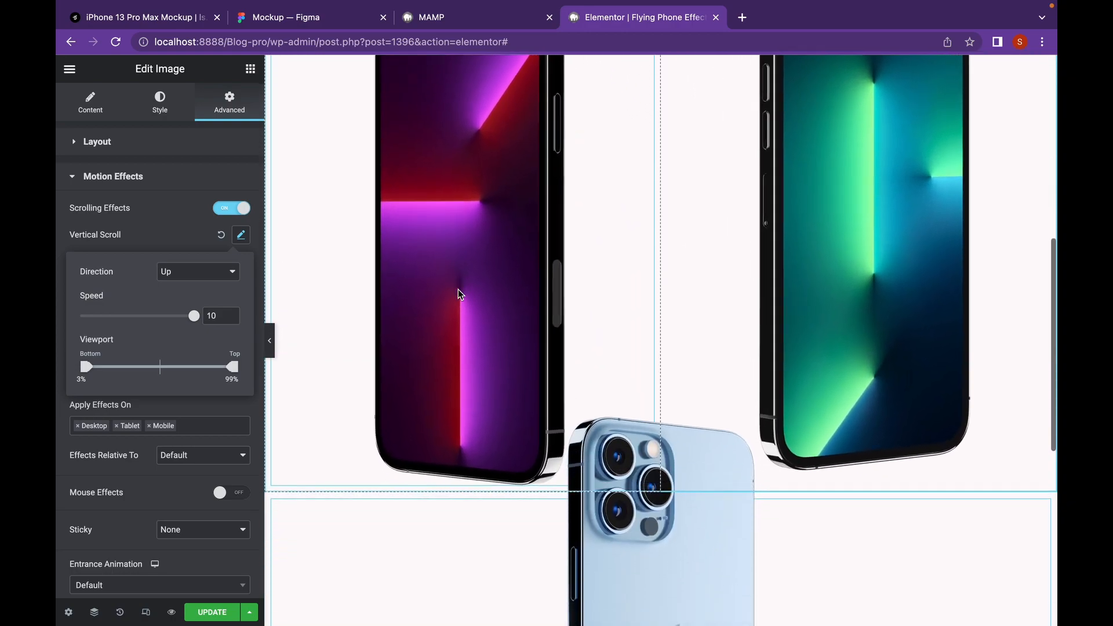
scroll(458, 295, down, 5)
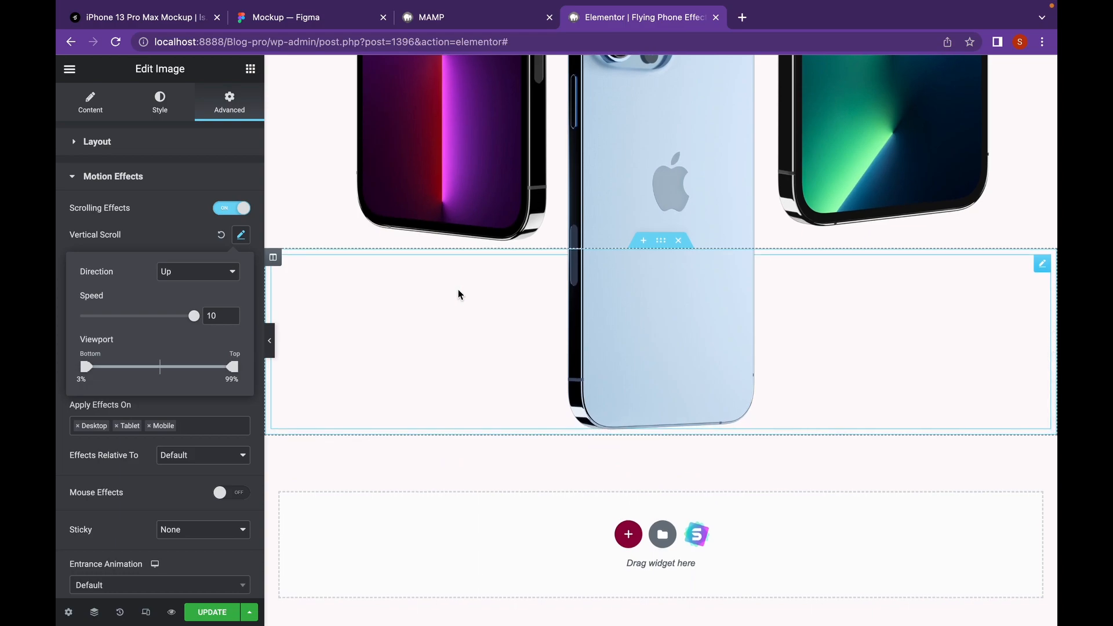
scroll(458, 295, down, 4)
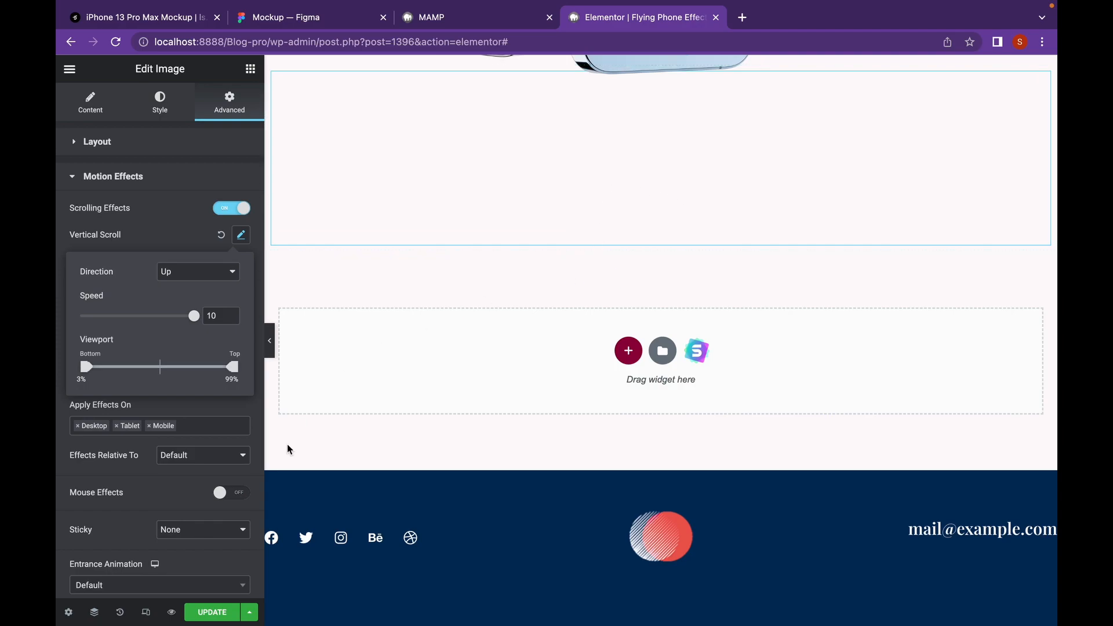
click(212, 608)
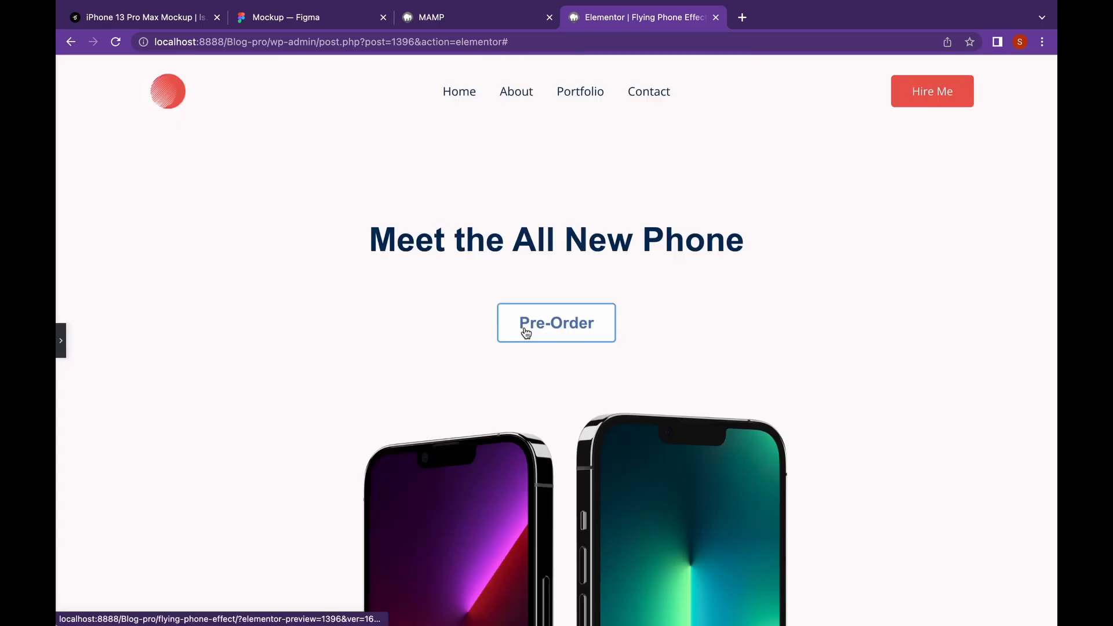
- Review the finished flying-phone effect of all three phones along the full page, from the header to the footer and back
scroll(526, 332, down, 3)
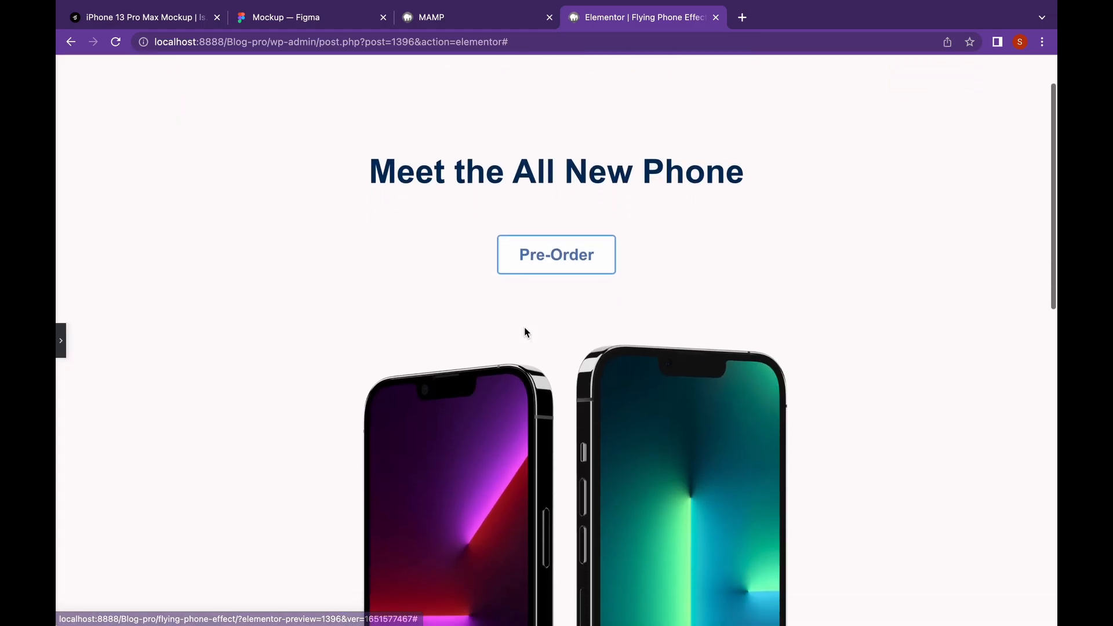
scroll(525, 331, down, 1)
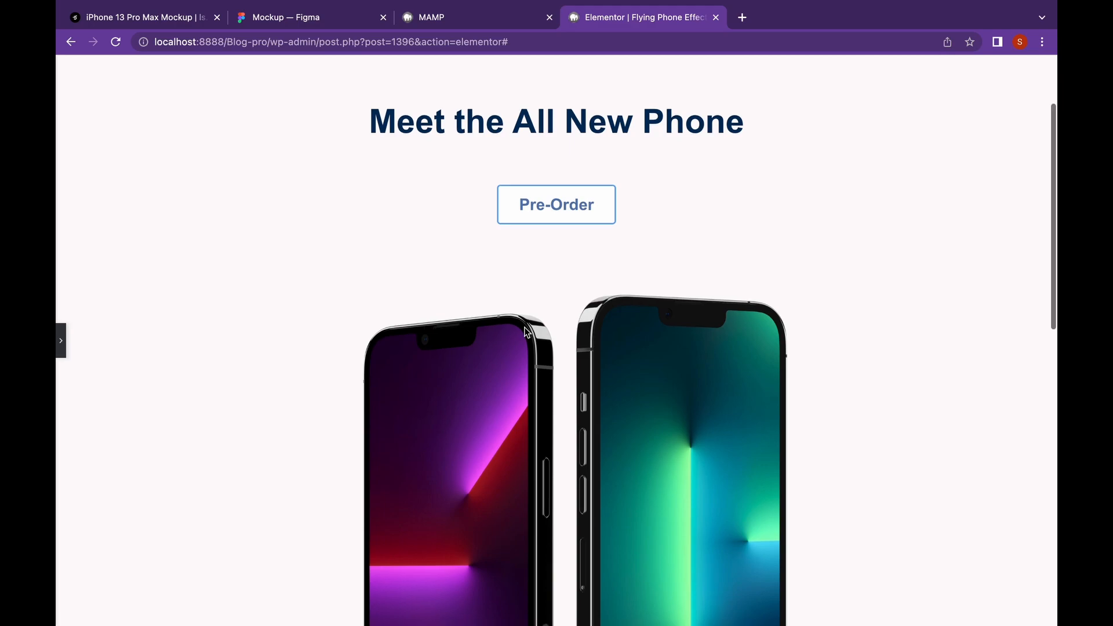
scroll(525, 332, down, 5)
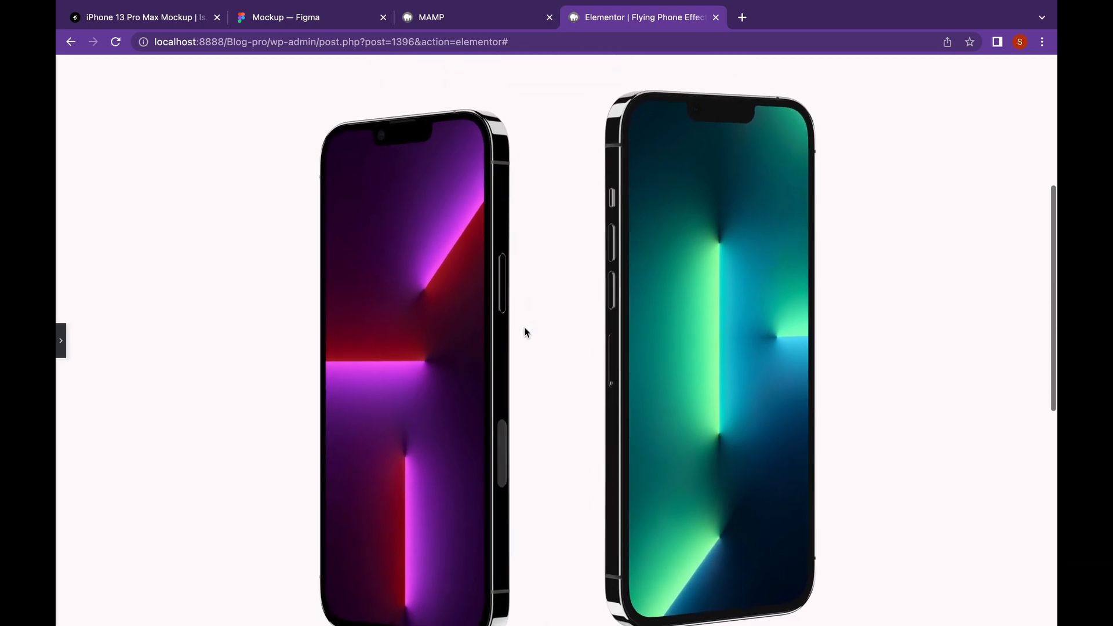
scroll(526, 332, down, 8)
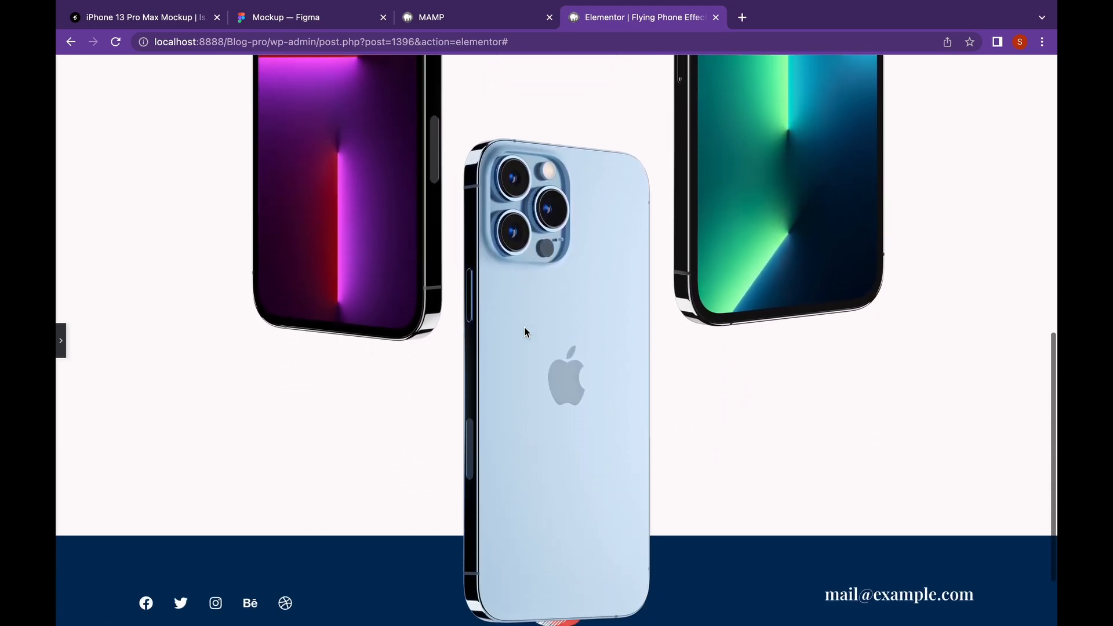
scroll(526, 332, down, 4)
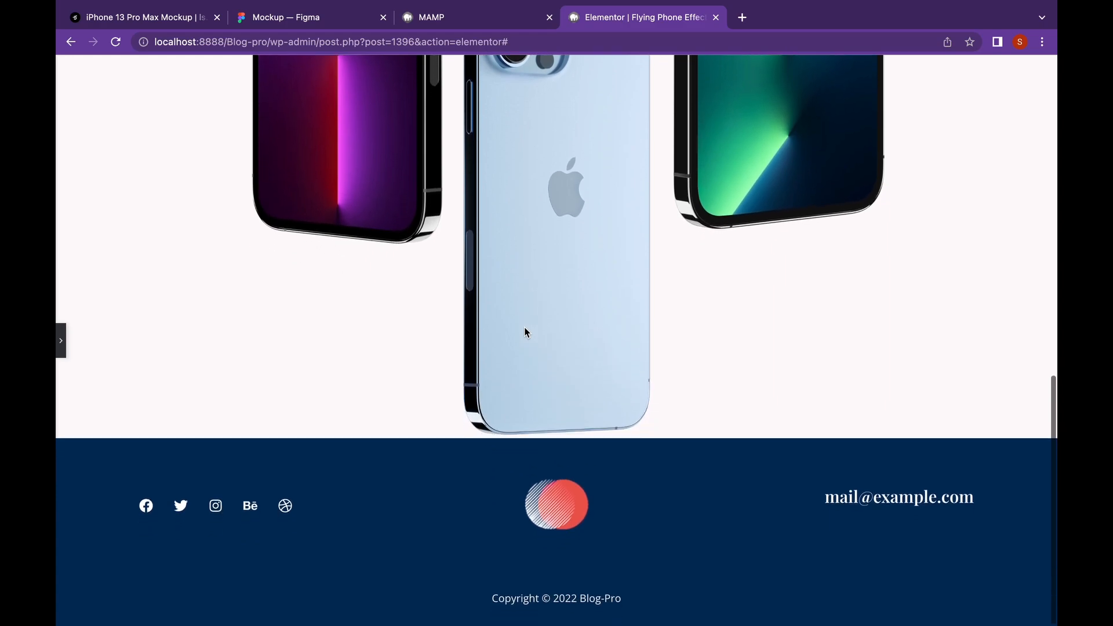
scroll(525, 328, up, 10)
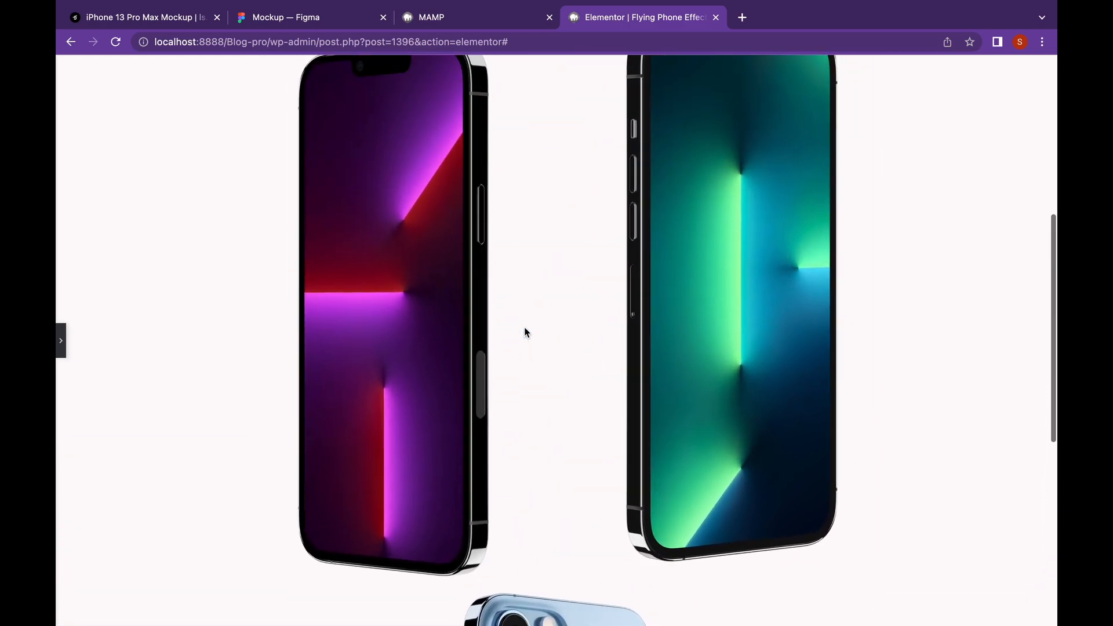
scroll(525, 331, up, 4)
scroll(524, 331, down, 5)
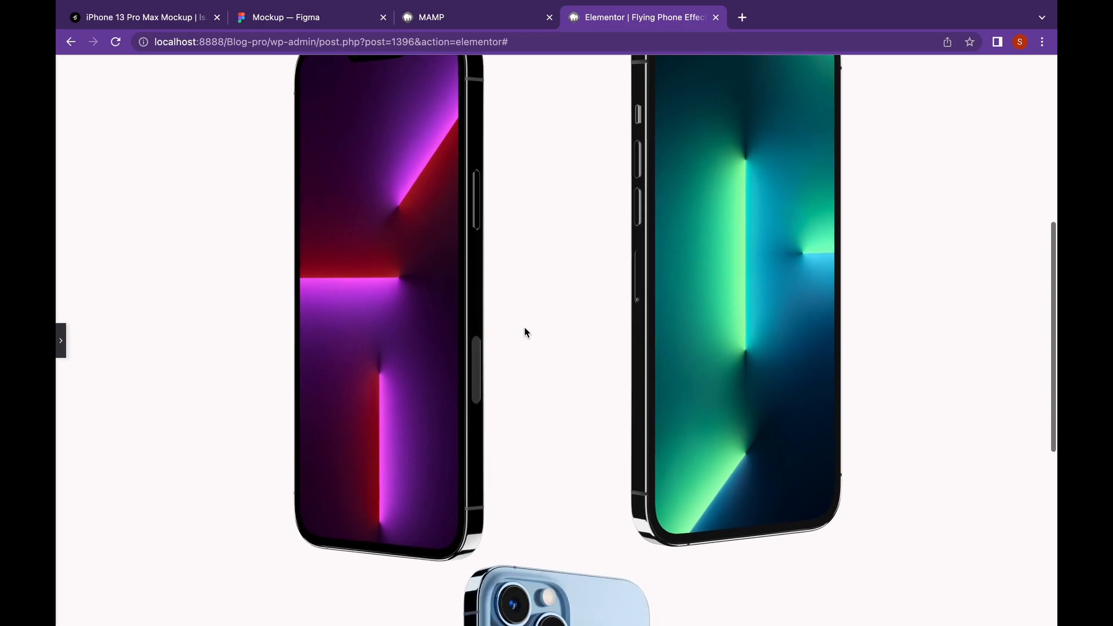
scroll(525, 331, down, 5)
scroll(525, 331, up, 8)
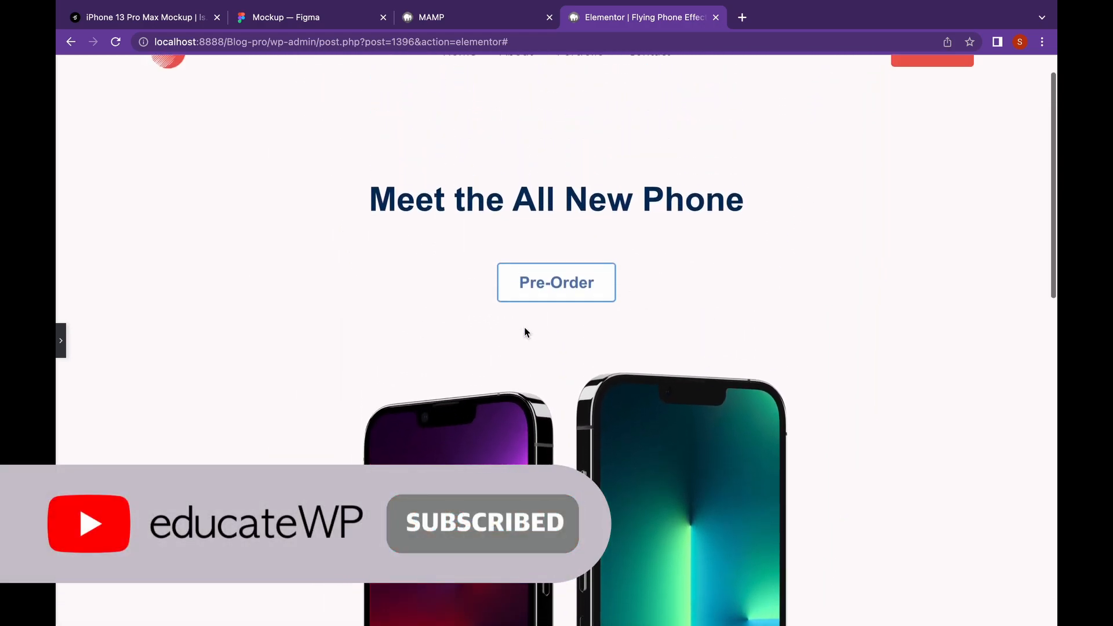
scroll(525, 331, up, 2)
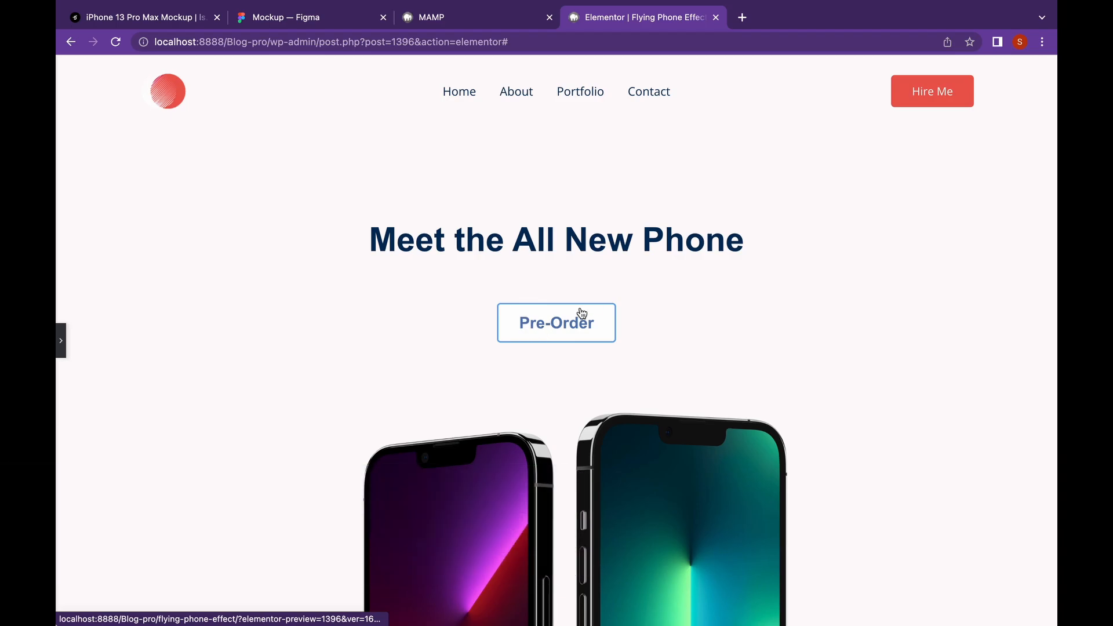